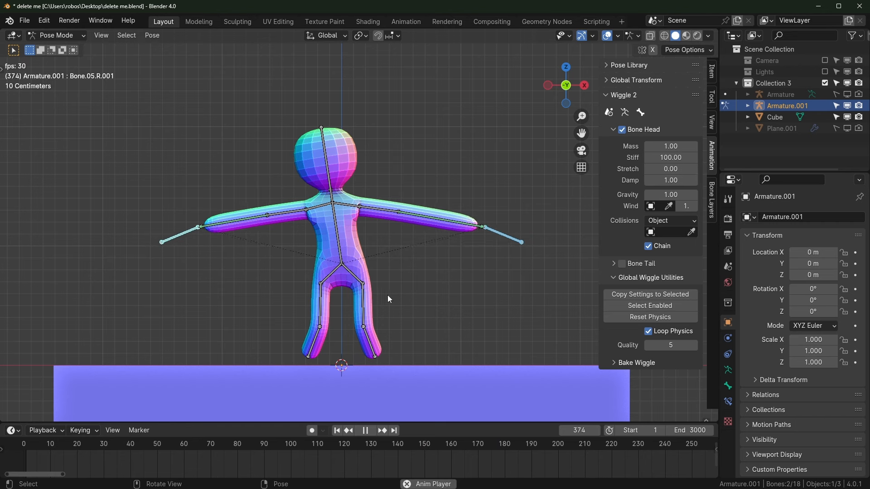
Test-move the left hand bone Bone.05.L.001 while the animation plays, and stop playback
left_click(501, 238)
key("g")
key("Escape")
key("space")
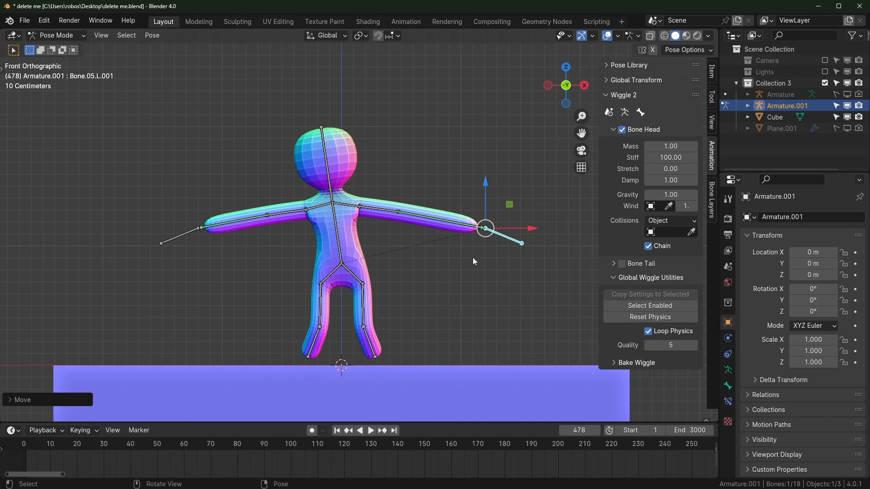
Move the right hand bone Bone.05.R.001 during playback to test how the arm follows it, and stop playback
left_click(457, 229)
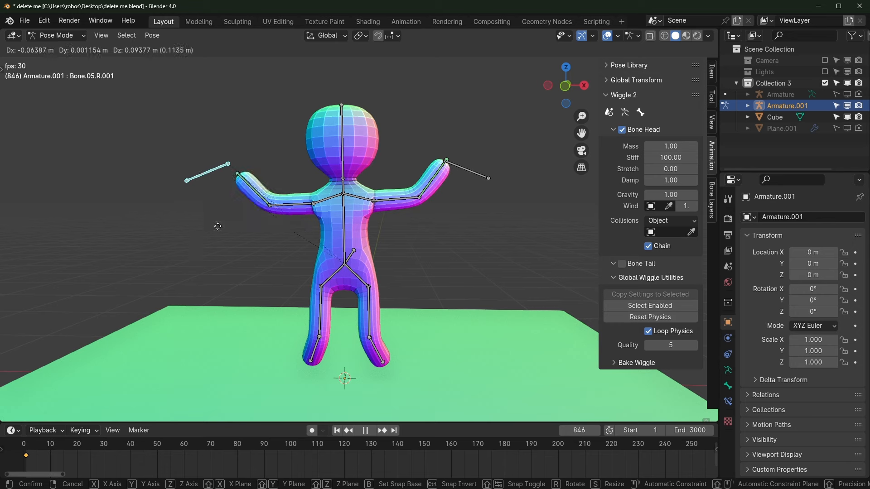
left_click(223, 228)
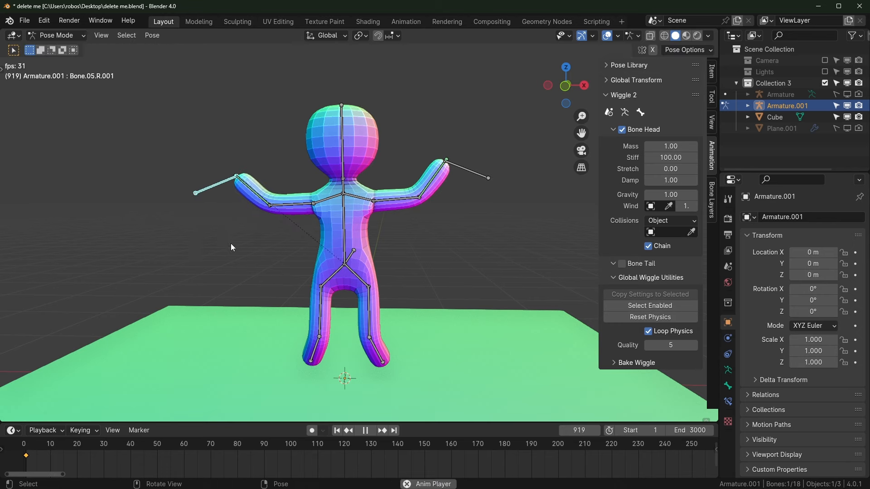
key("space")
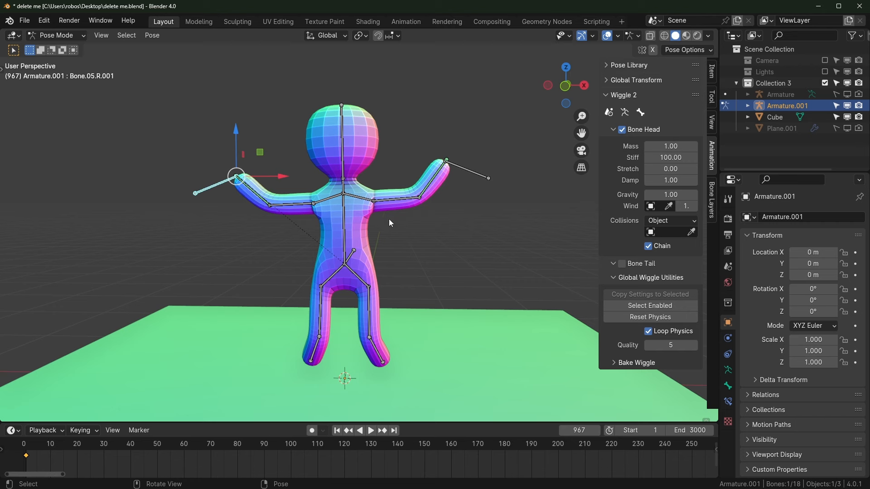
Disable Bone Head wiggle on both hand bones and reposition them while the animation plays
left_click(467, 170)
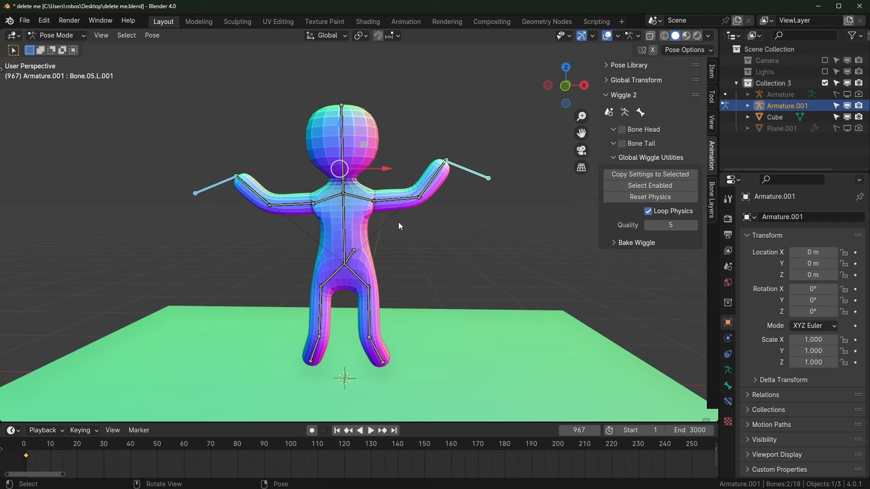
key("space")
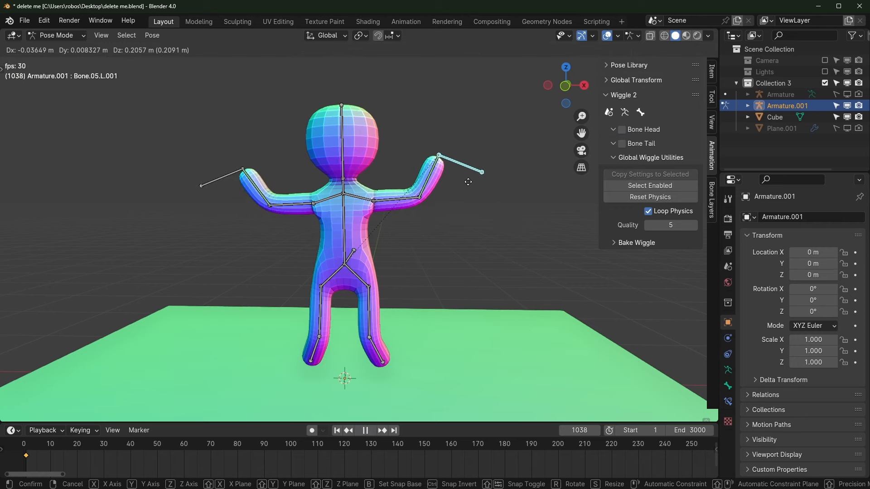
key("space")
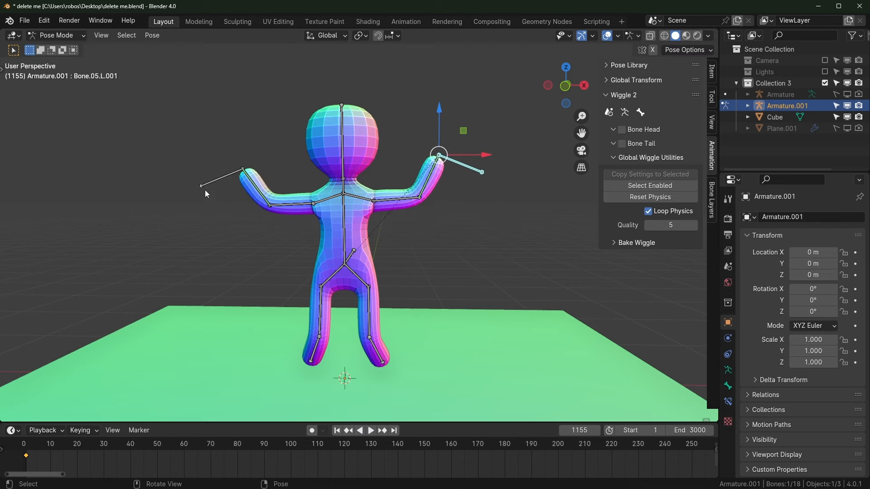
With playback running, move the left hand bone Bone.05.L.001 in front of the character's chest
left_click(204, 188, "shift")
left_click(460, 164)
key("space")
key("g")
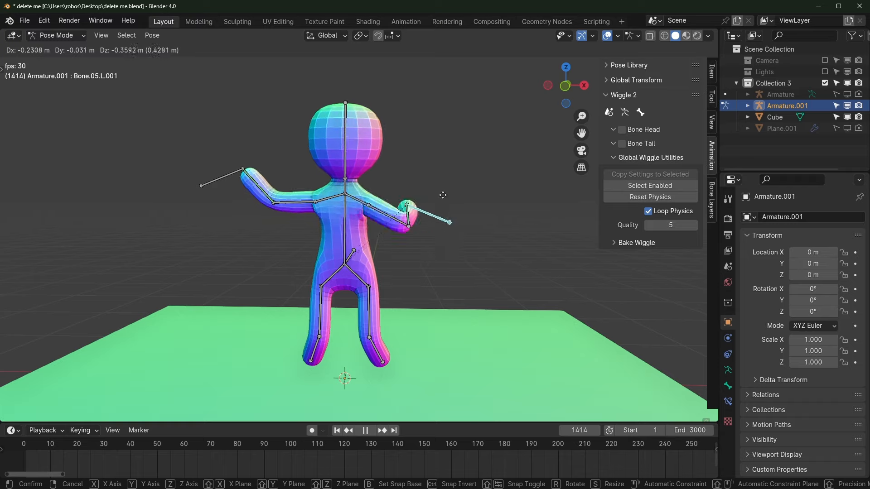
right_click(442, 194)
middle_click_drag(455, 204, 398, 209)
key("g")
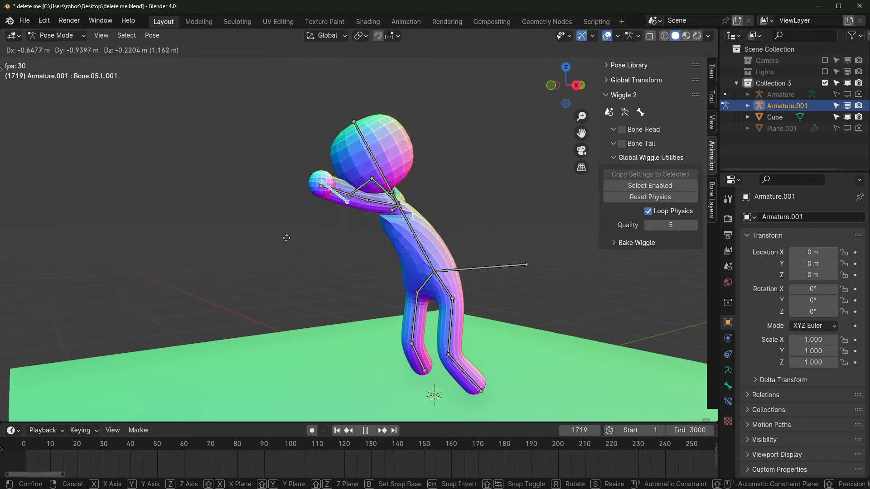
left_click(381, 248)
middle_click_drag(381, 247, 344, 252)
key("g")
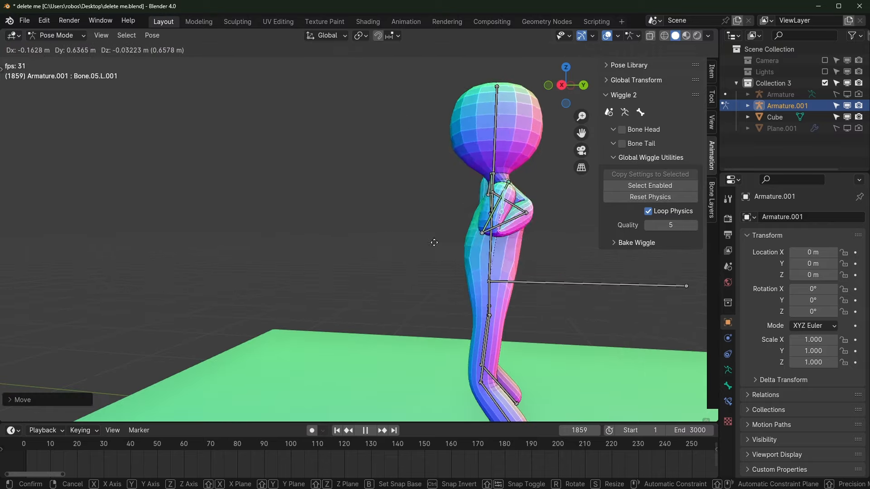
left_click(434, 242)
Move the right hand bone Bone.05.R.001 in front of the chest to complete the guard pose
middle_click_drag(434, 243, 313, 226)
left_click(207, 181)
middle_click_drag(212, 186, 441, 248)
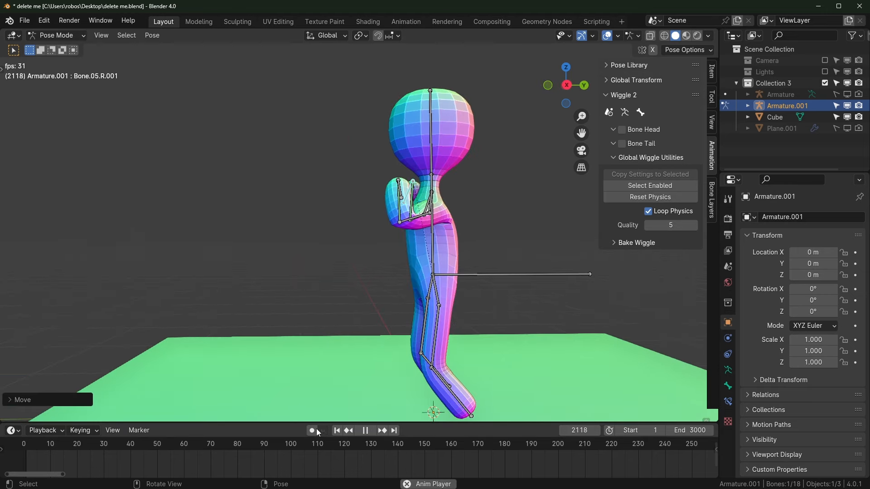
Enable Auto Keying and record punching motions by moving the hand bones during playback
left_click(316, 429)
key("g")
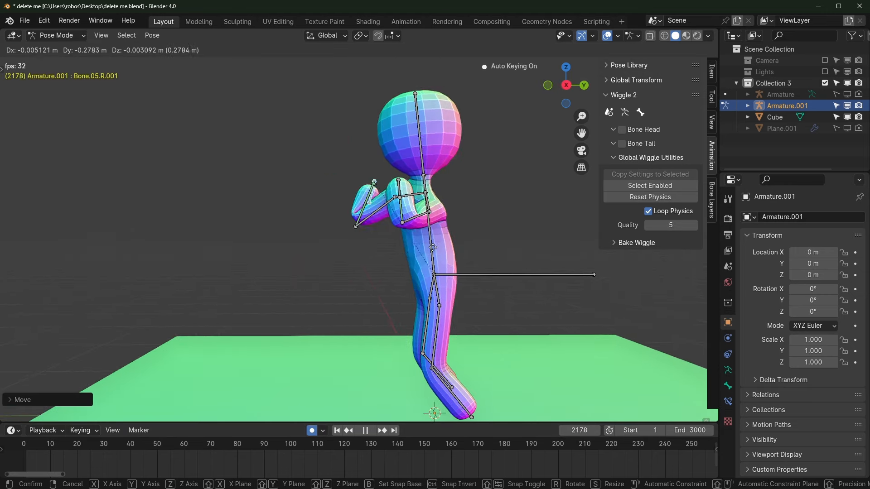
left_click(401, 268)
middle_click_drag(401, 268, 385, 240)
left_click(382, 219)
key("g")
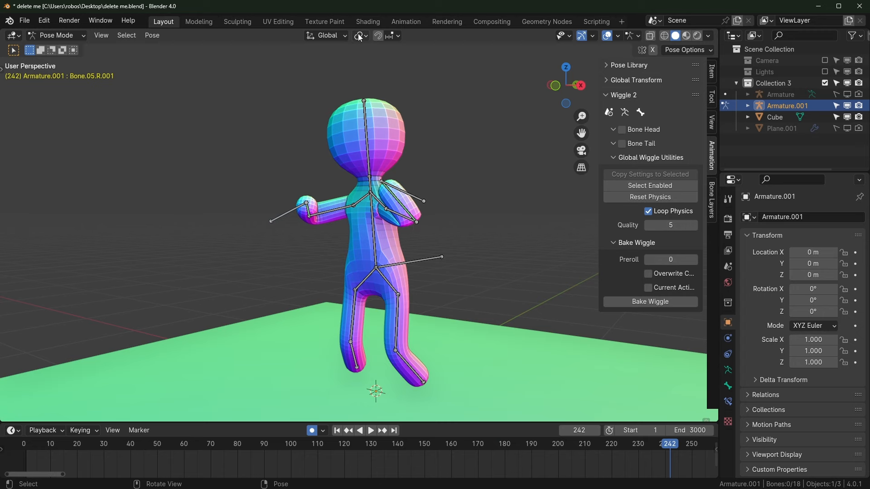
Switch to the Animation workspace with the character in close view
left_click(419, 23)
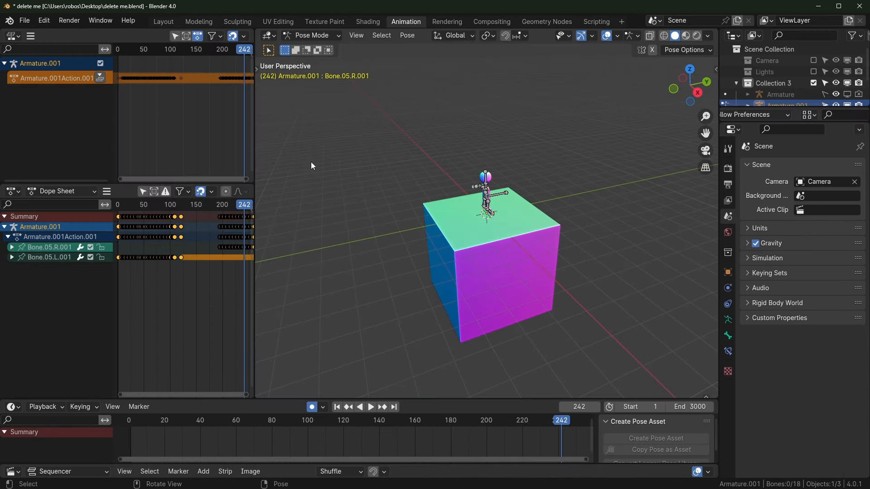
middle_click_drag(316, 164, 435, 169)
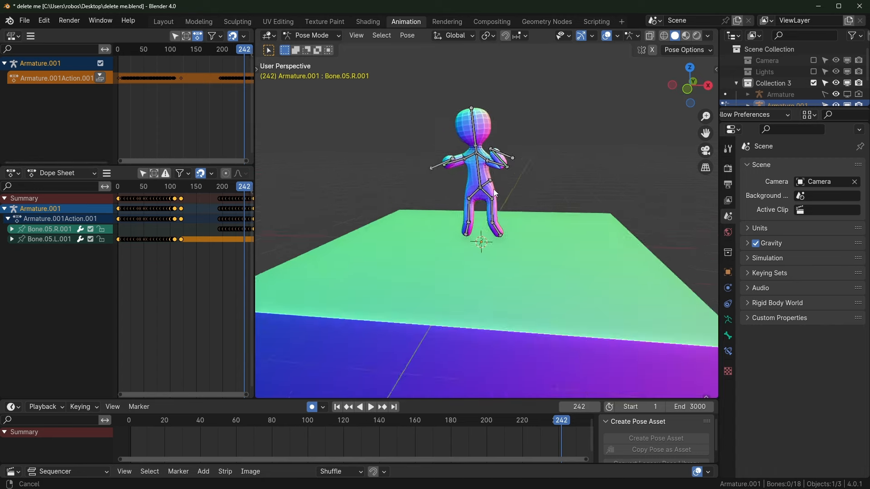
middle_click_drag(481, 219, 470, 272, "shift")
scroll(470, 272, "up", 1)
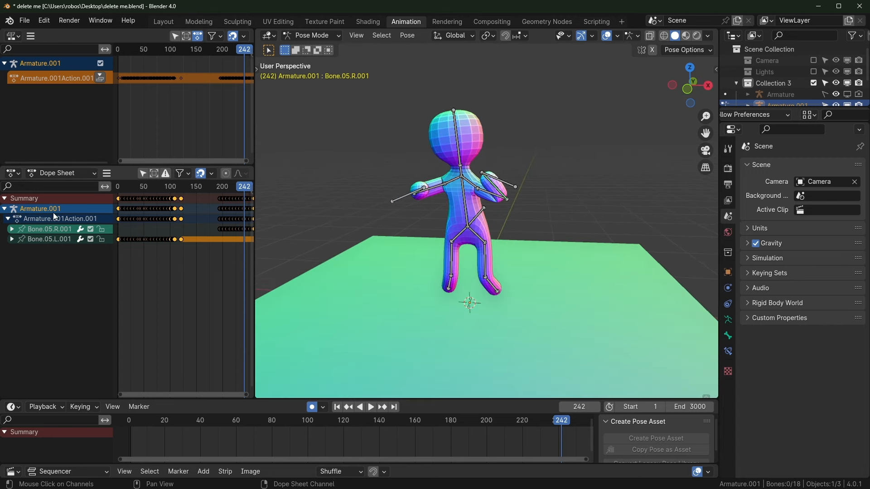
Show the Wiggle 2 settings beside the character in the 3D viewport
key("n")
left_click(711, 152)
left_click(606, 262)
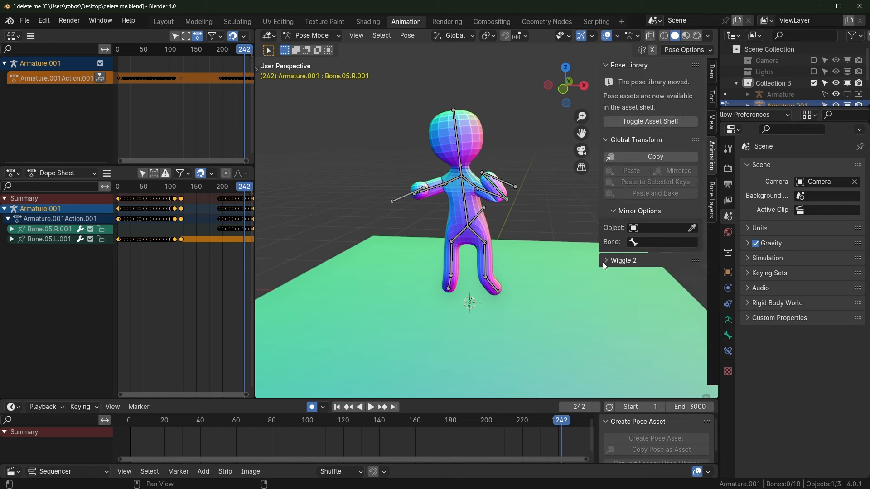
left_click(606, 262)
middle_click_drag(493, 248, 481, 247)
scroll(481, 247, "up", 1)
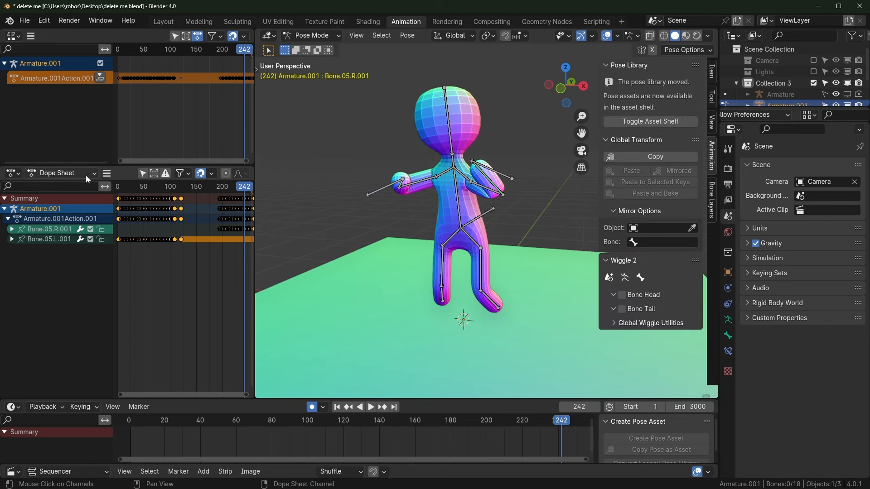
Switch the Dope Sheet to the Action Editor and rename the armature's action as punching
left_click(84, 175)
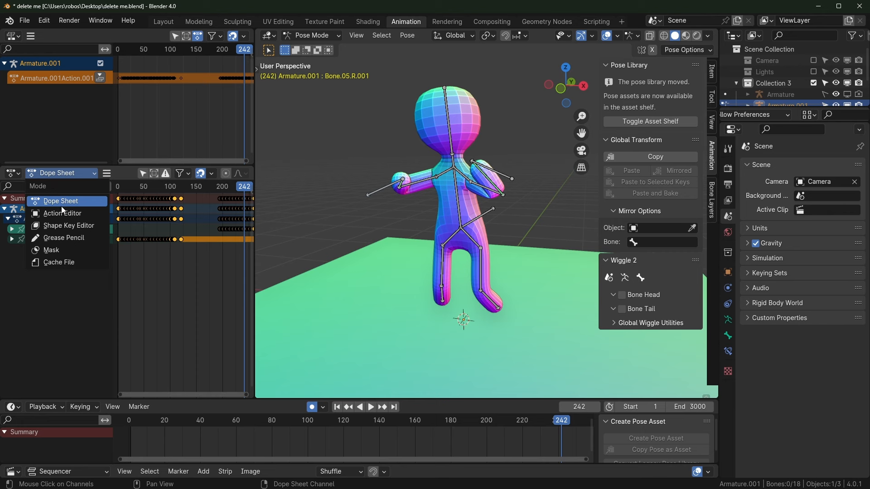
left_click(59, 213)
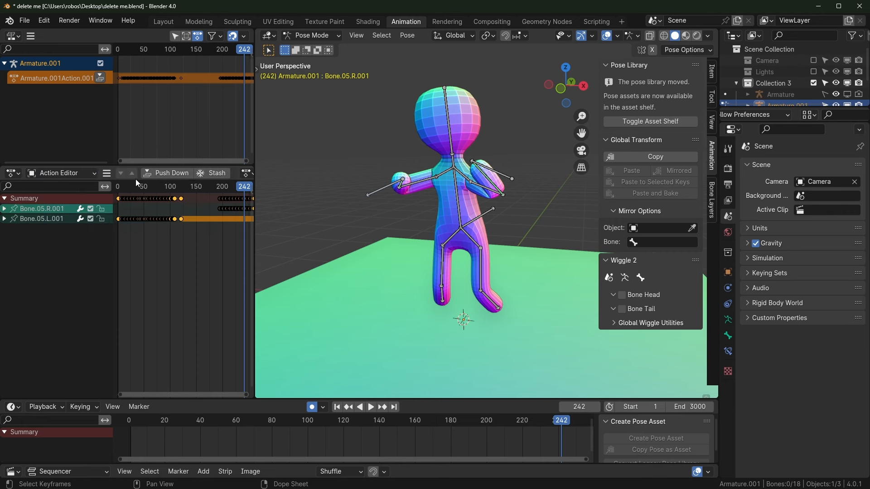
scroll(174, 176, "down", 5)
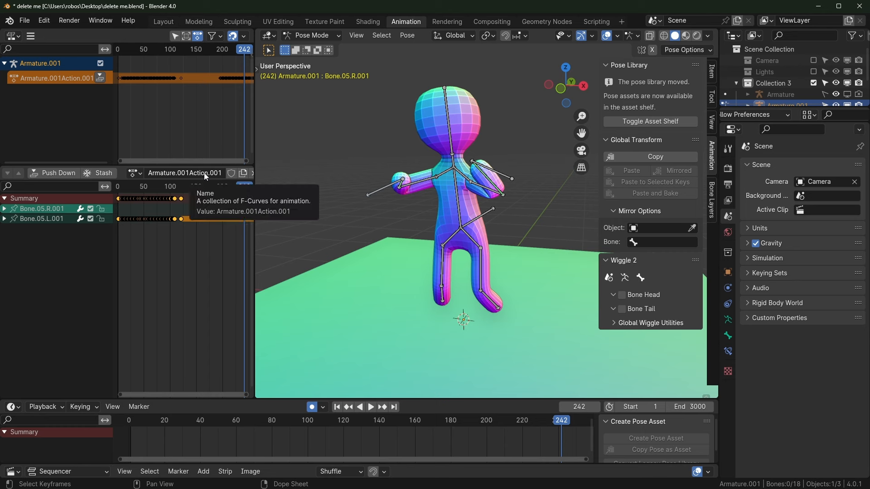
left_click(205, 174)
type("punching")
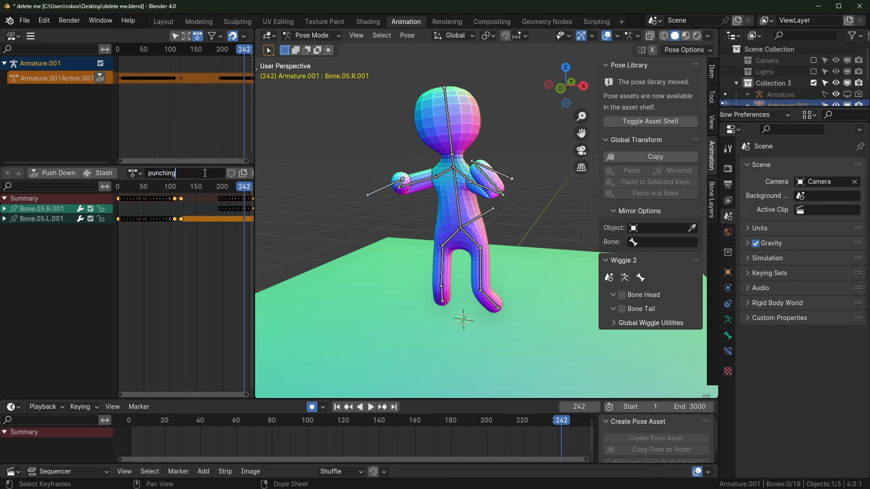
key("Return")
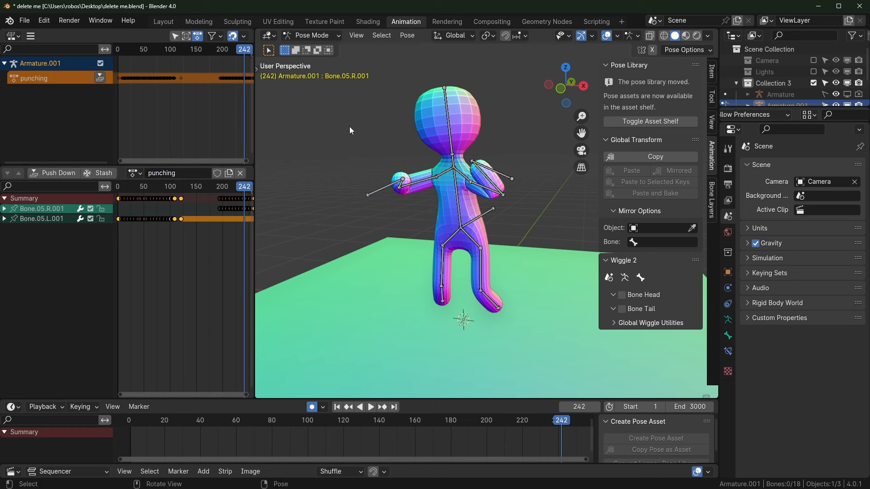
Play the punching action from the first frame with Wiggle 2 muted for the scene, and unmute it
left_click(608, 278)
key("shift+Left")
key("space")
middle_click_drag(408, 181, 340, 181)
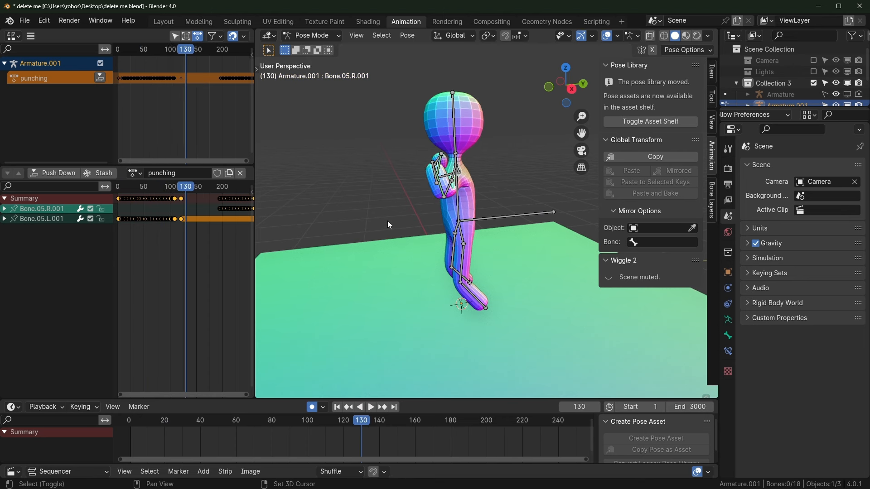
key("Escape")
middle_click_drag(387, 221, 461, 227)
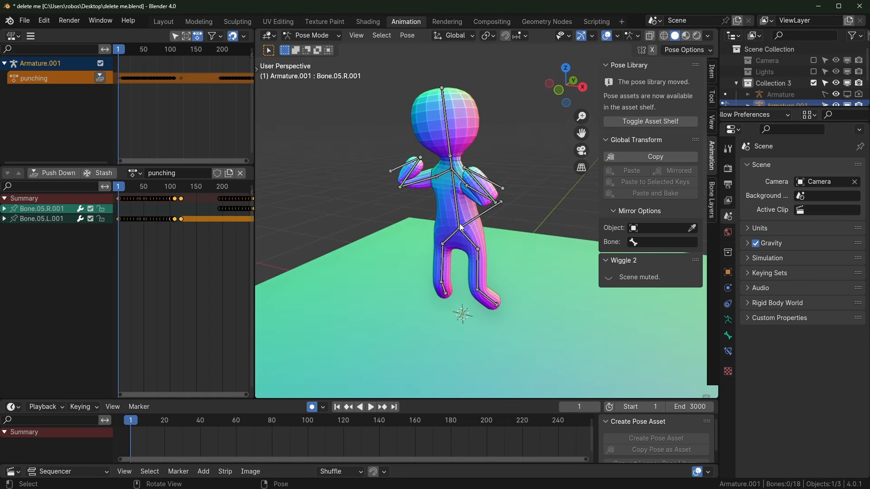
left_click(615, 276)
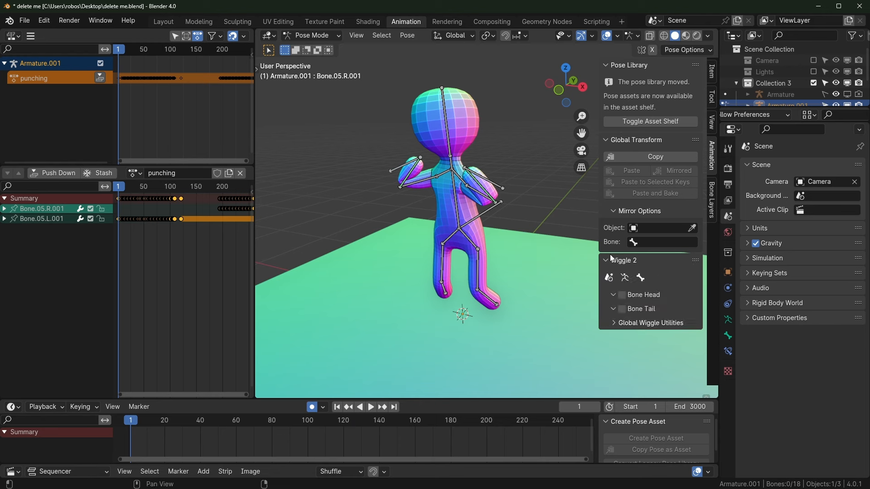
Expand the Global Wiggle Utilities and Bake Wiggle options, and widen the sidebar so the bake option names are readable
left_click(613, 323)
scroll(617, 317, "down", 2)
left_click(616, 376)
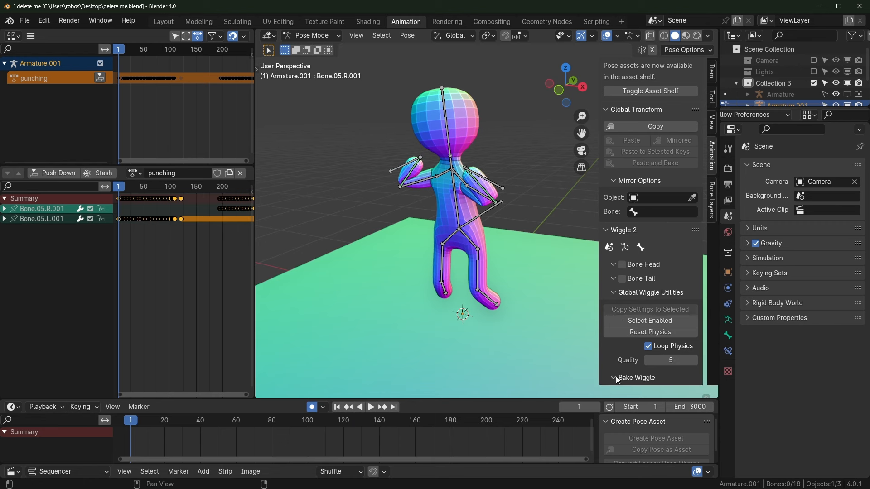
scroll(623, 357, "down", 4)
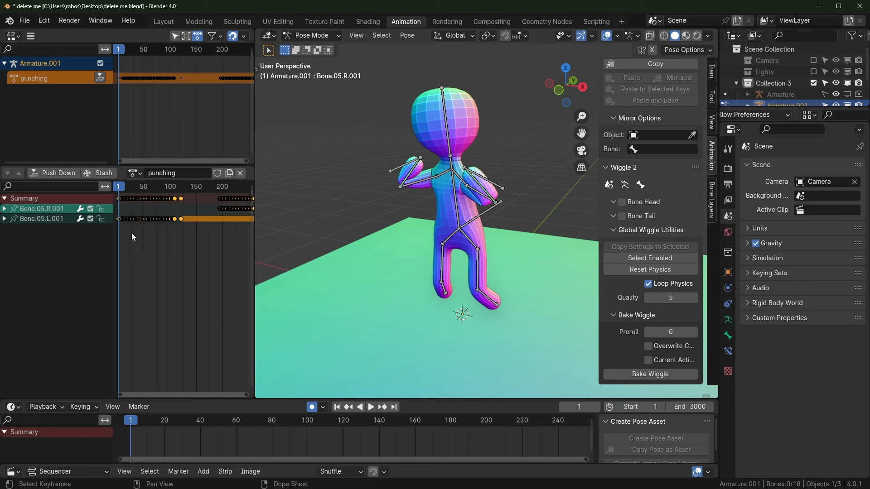
scroll(136, 235, "left", 3, "ctrl")
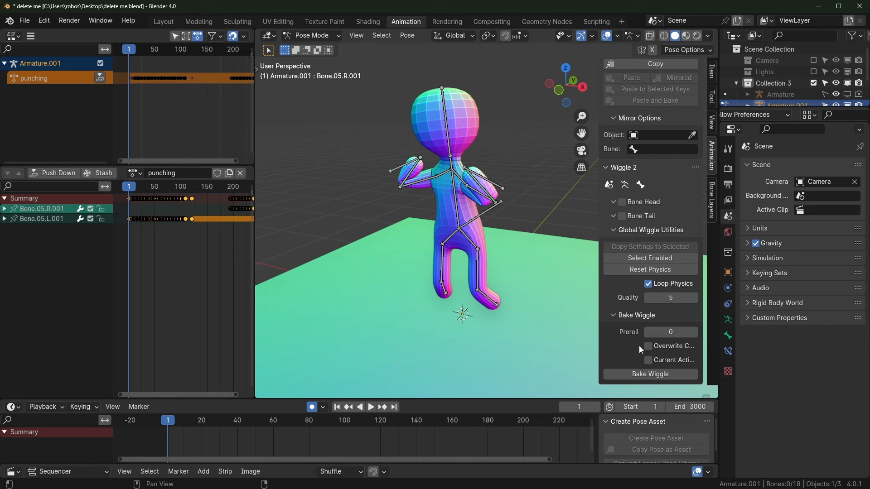
left_click_drag(598, 336, 572, 350)
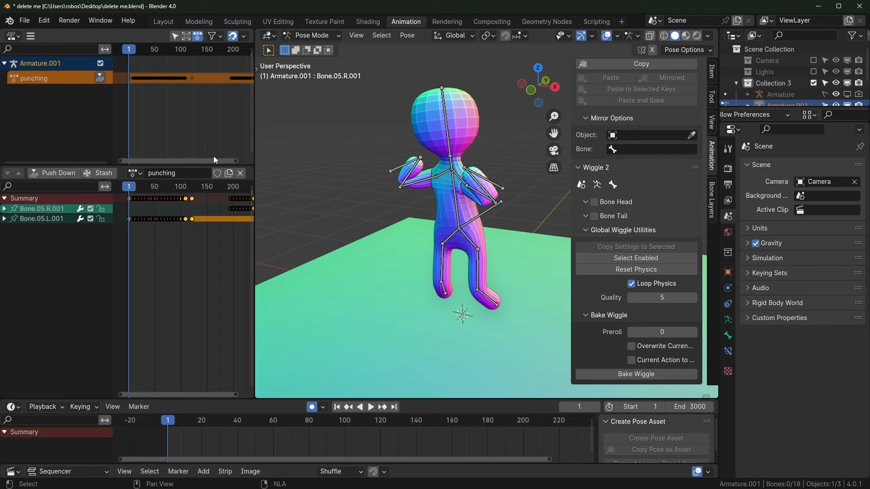
Play the punching action through to its last keyframes and set the scene's end frame to 280
scroll(224, 260, "down", 10)
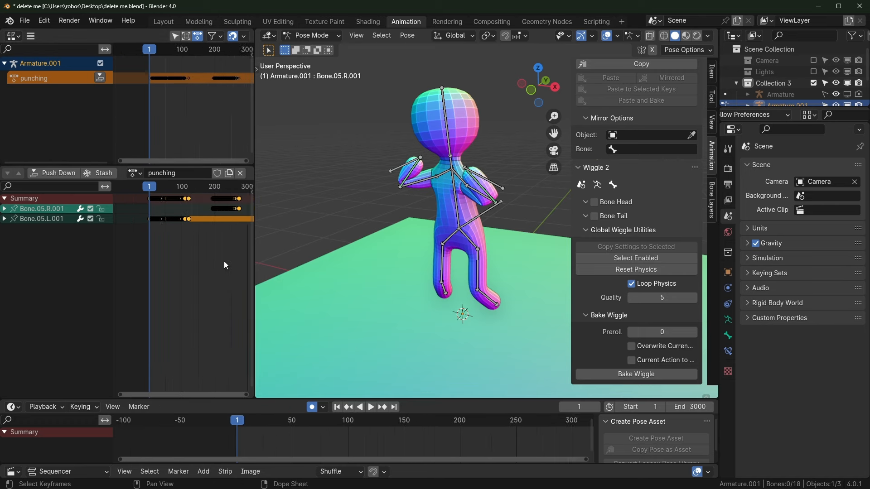
middle_click_drag(224, 261, 193, 254)
key("space")
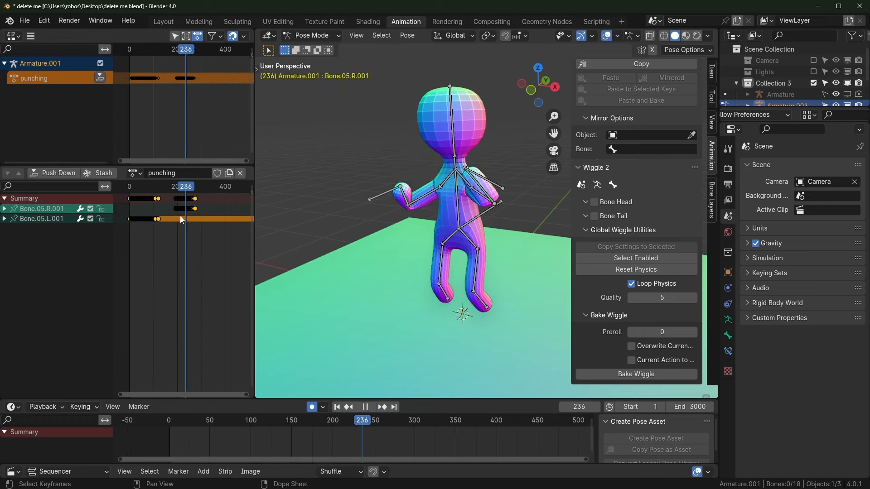
key("space")
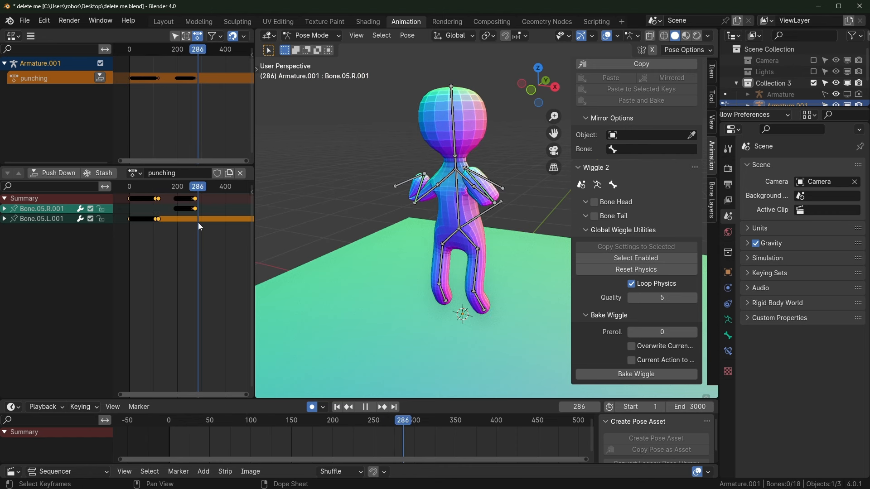
scroll(164, 264, "up", 4)
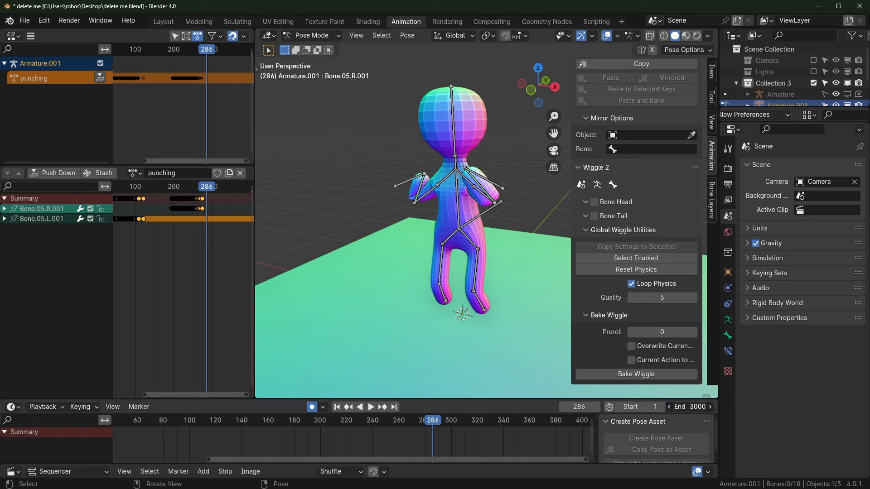
left_click(688, 407)
type("280")
key("Return")
middle_click_drag(139, 275, 162, 275)
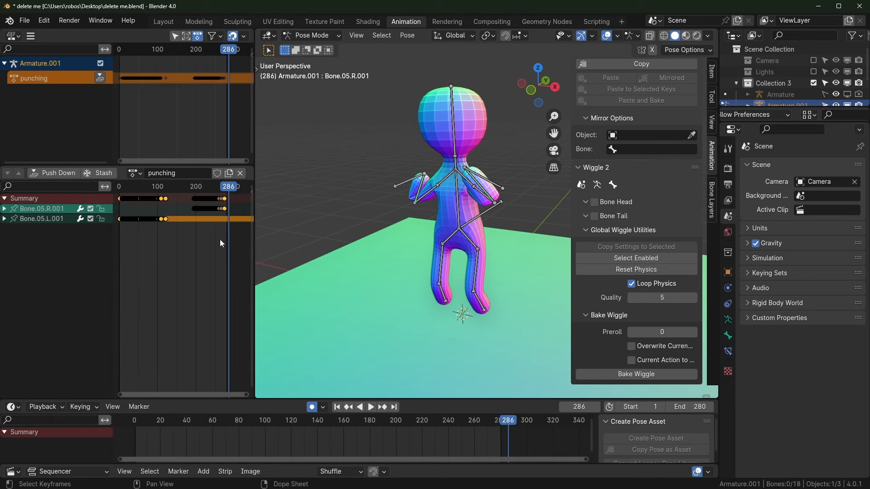
Deselect the keyframes, select all wiggle-enabled bones, and bake their wiggle with the overwrite and NLA options off
middle_click_drag(221, 243, 240, 251)
left_click(239, 251)
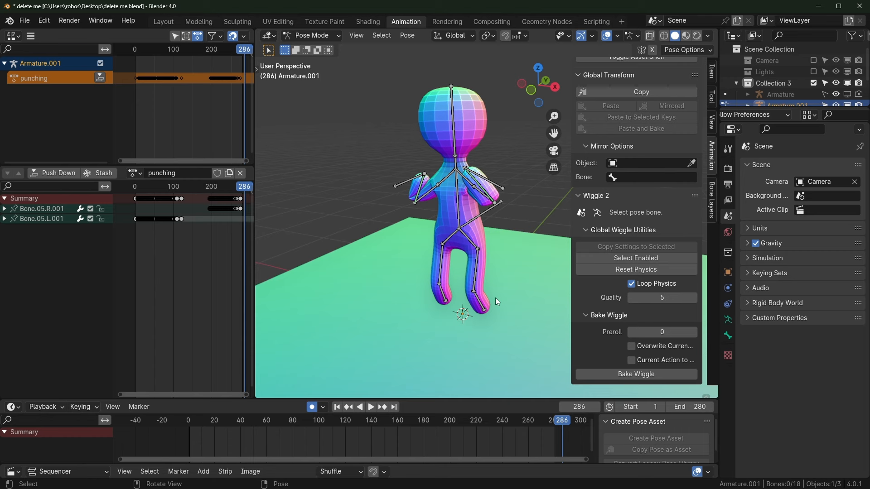
left_click(637, 258)
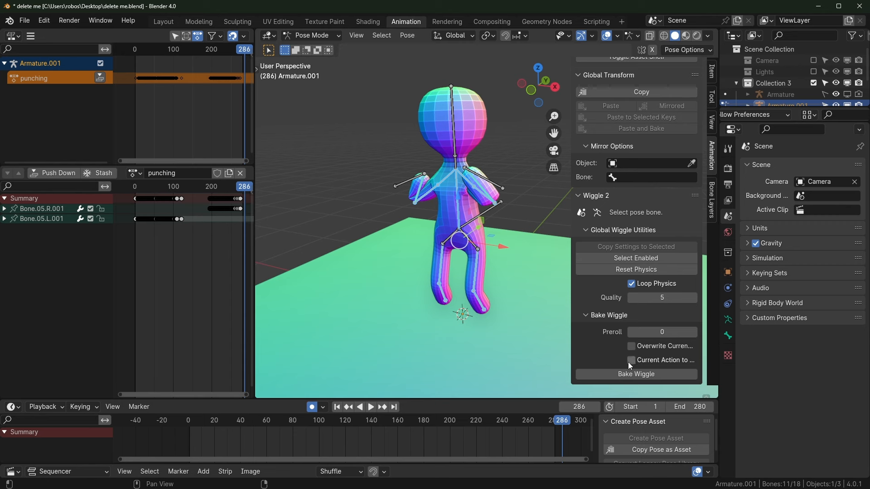
left_click(605, 373)
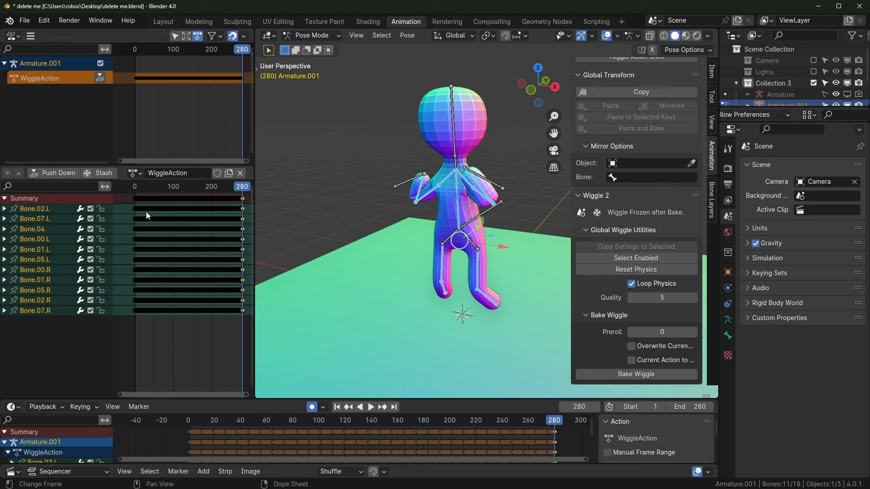
Scrub the baked WiggleAction to frame 31, mute Wiggle 2 for the scene, and deselect all bones
left_click_drag(231, 188, 146, 188)
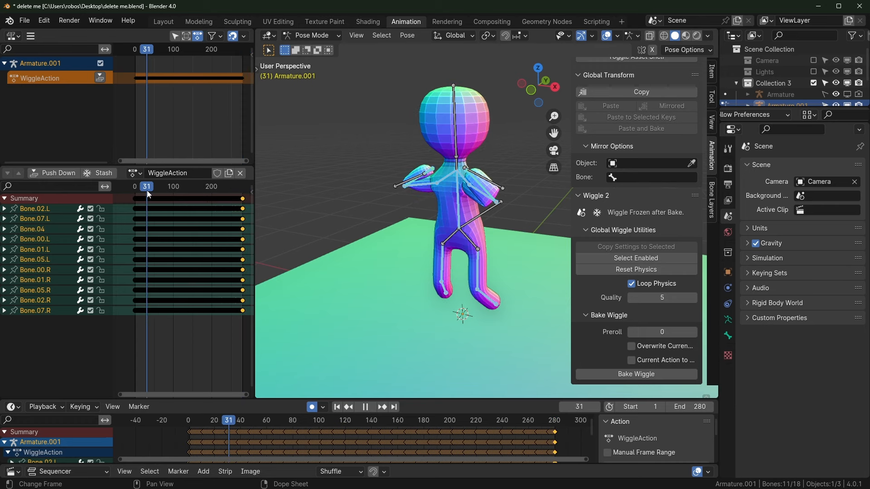
left_click(580, 212)
middle_click_drag(480, 314, 443, 317)
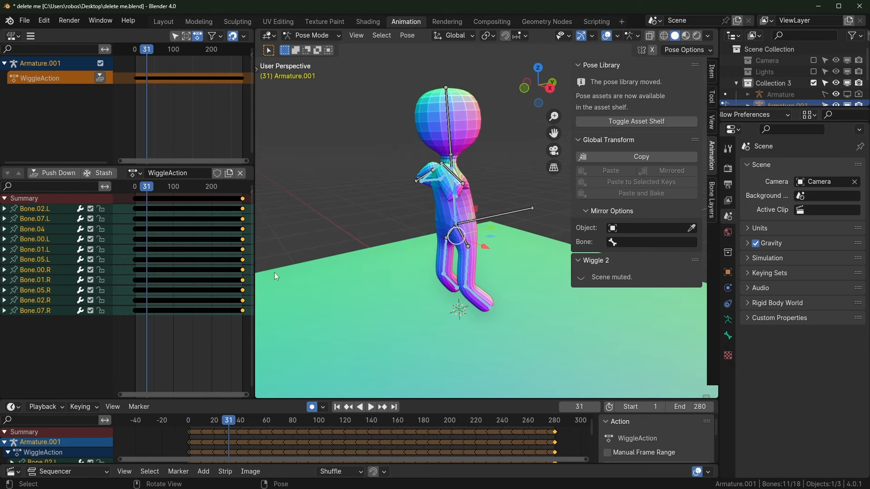
middle_click_drag(393, 259, 419, 257)
left_click(521, 153)
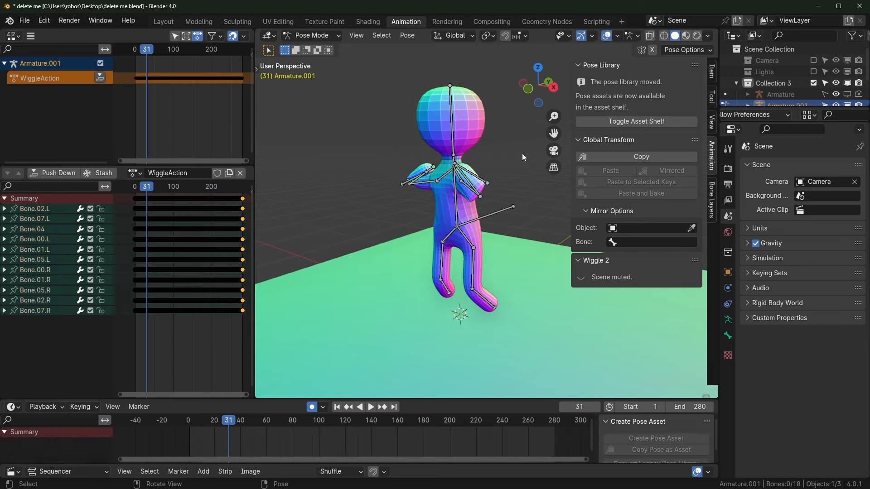
Play the baked WiggleAction and compare the arm's motion with its control bone from the side
key("space")
middle_click_drag(509, 191, 374, 193)
key("space")
left_click_drag(202, 190, 149, 188)
middle_click_drag(480, 165, 404, 178)
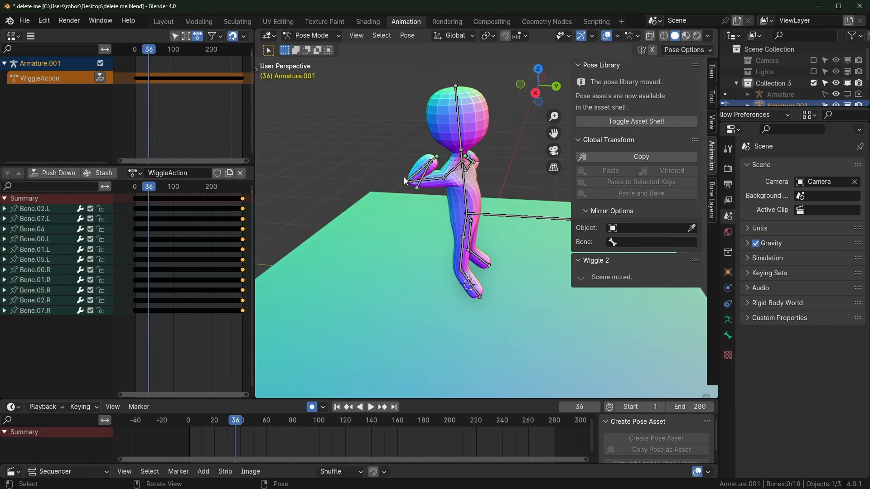
left_click(413, 187)
scroll(420, 191, "up", 3)
key("space")
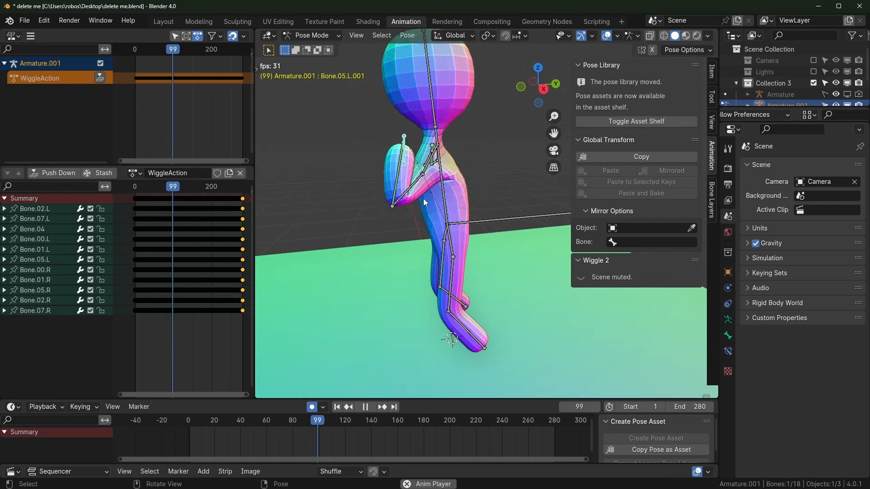
key("Escape")
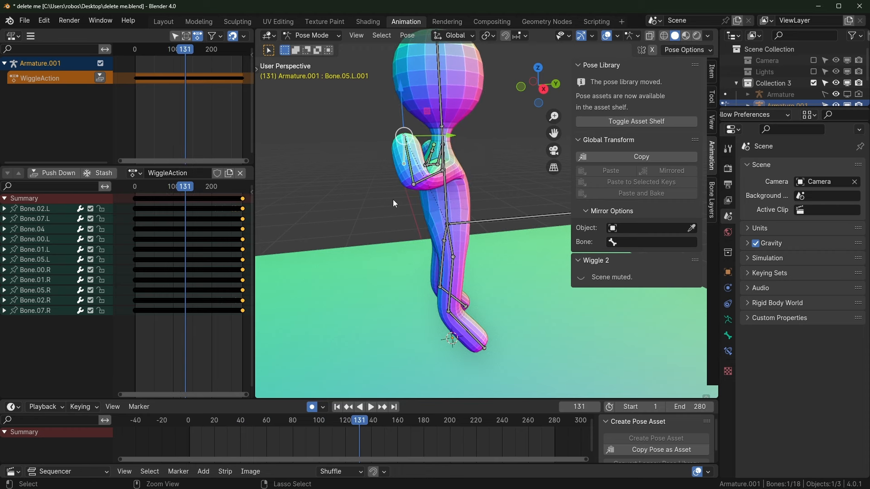
Undo the scene mute and the wiggle bake to return to the punching action
key("a")
key("ctrl+z")
key("ctrl+z")
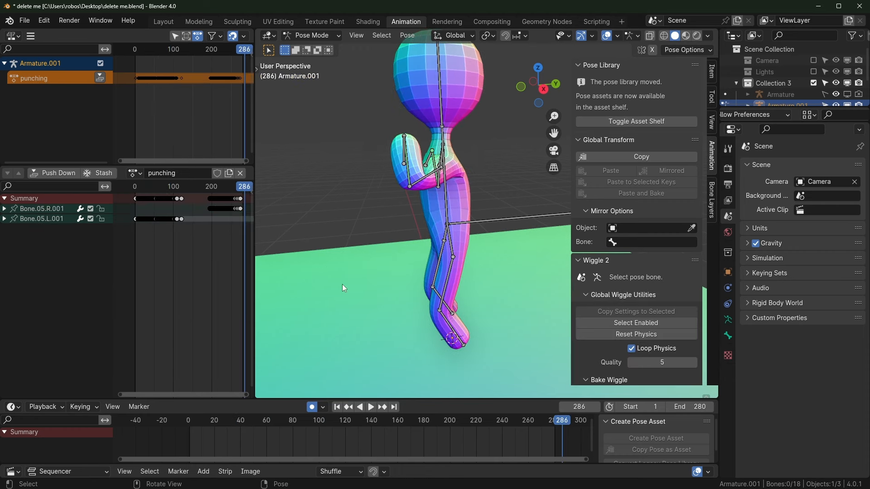
middle_click_drag(356, 266, 371, 268)
Try baking the wiggle with all bones of the rig selected, and undo the bake after previewing it
left_click(648, 323)
scroll(643, 353, "down", 3)
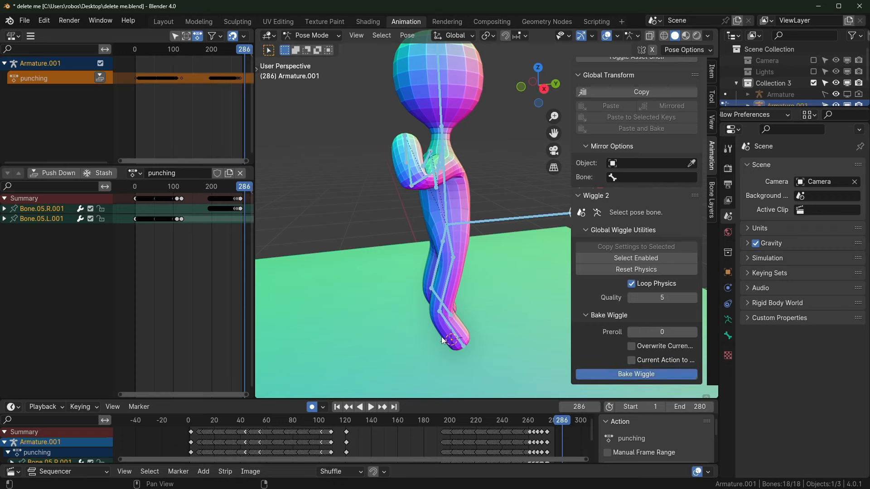
key("space")
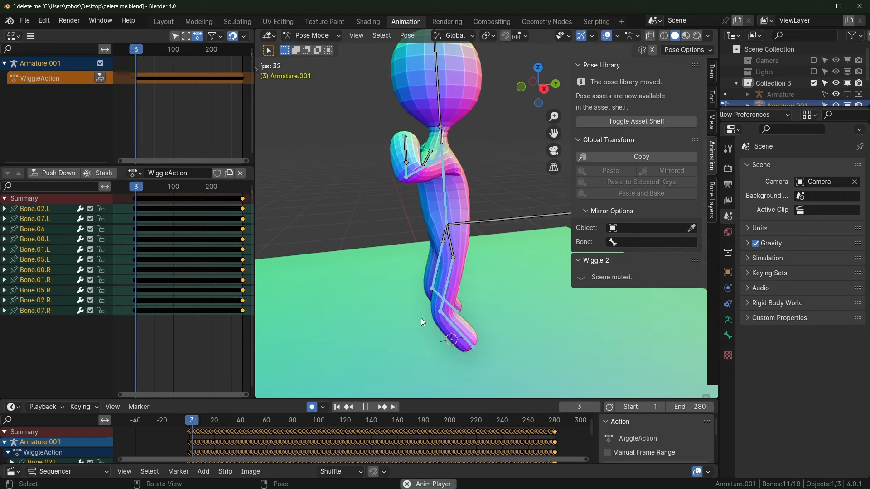
key("space")
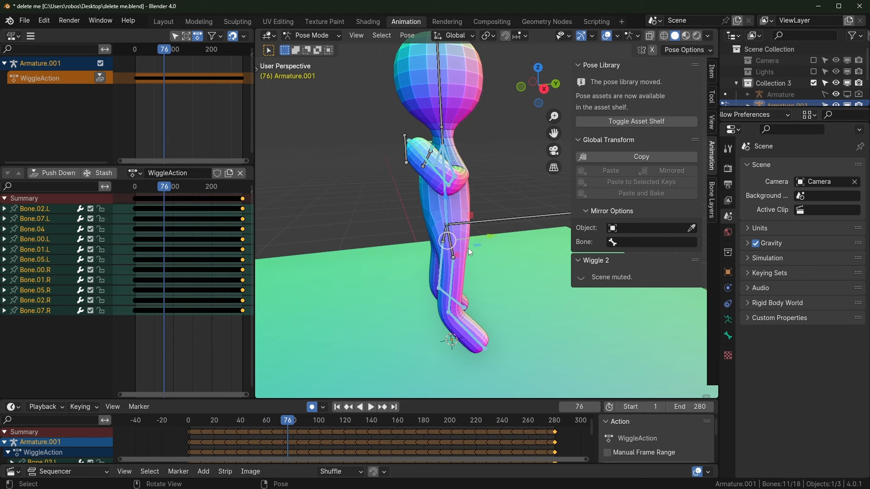
key("ctrl+z")
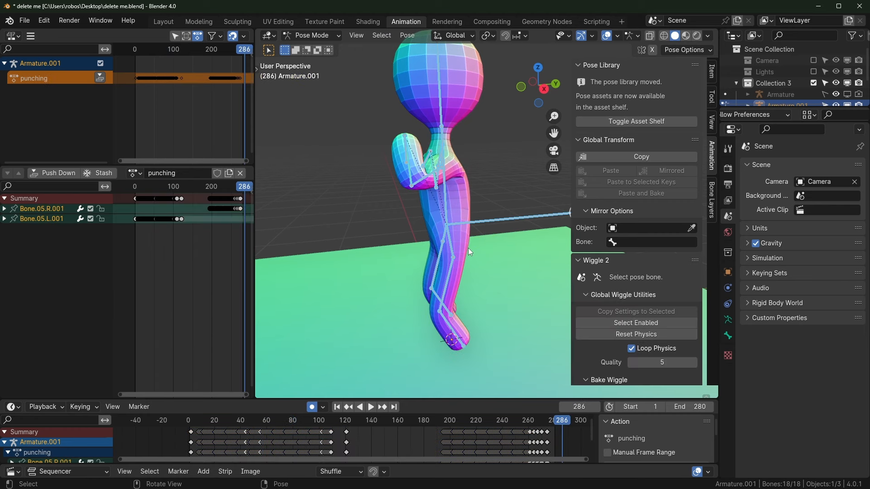
Push the punching action down into an NLA strip and play the strip
scroll(651, 298, "down", 3)
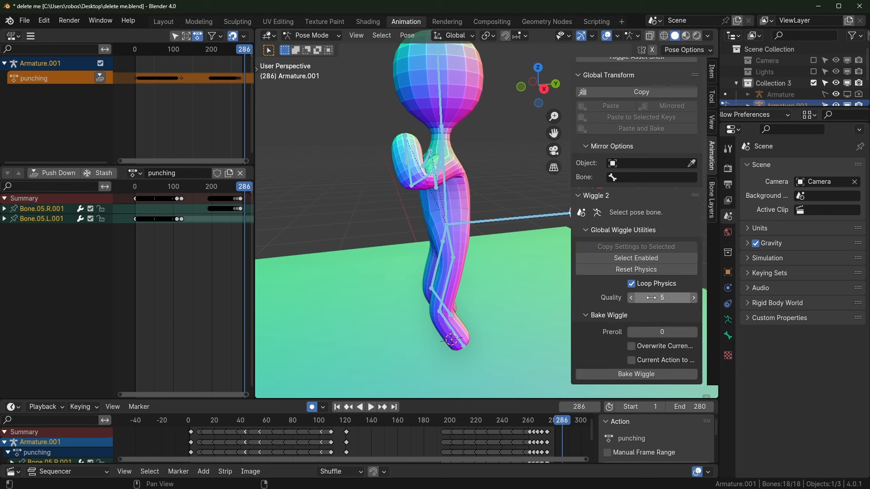
left_click(99, 78)
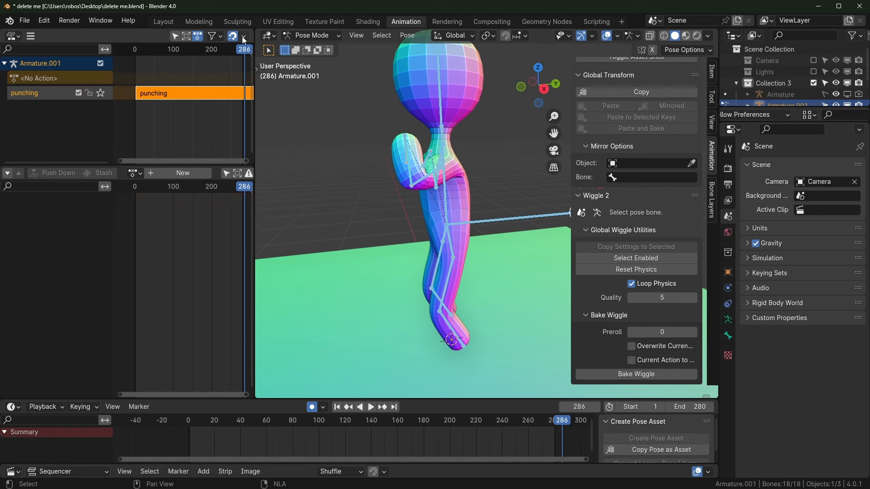
left_click_drag(234, 49, 189, 55)
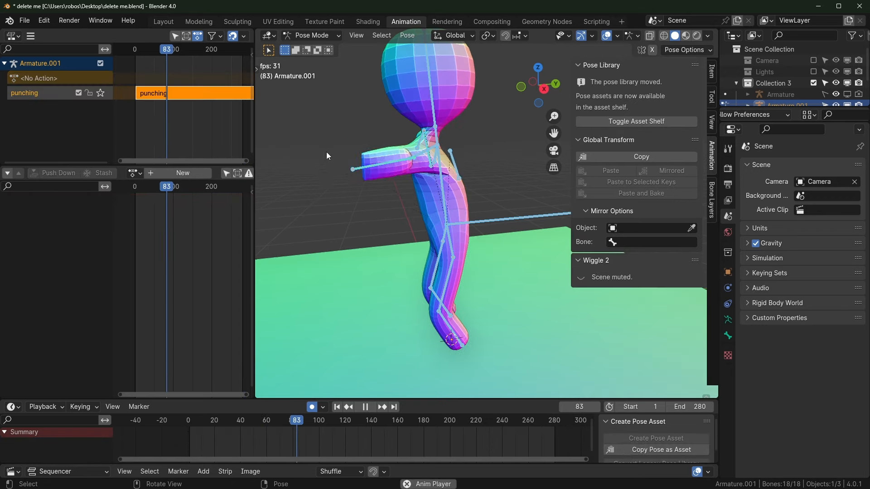
key("Escape")
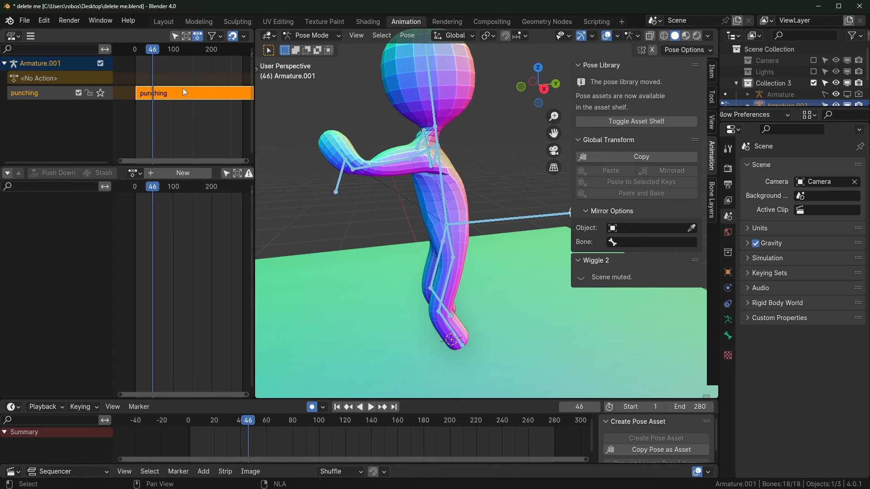
Open the punching strip in tweak mode, exit it, and replay the strip from its start
key("Tab")
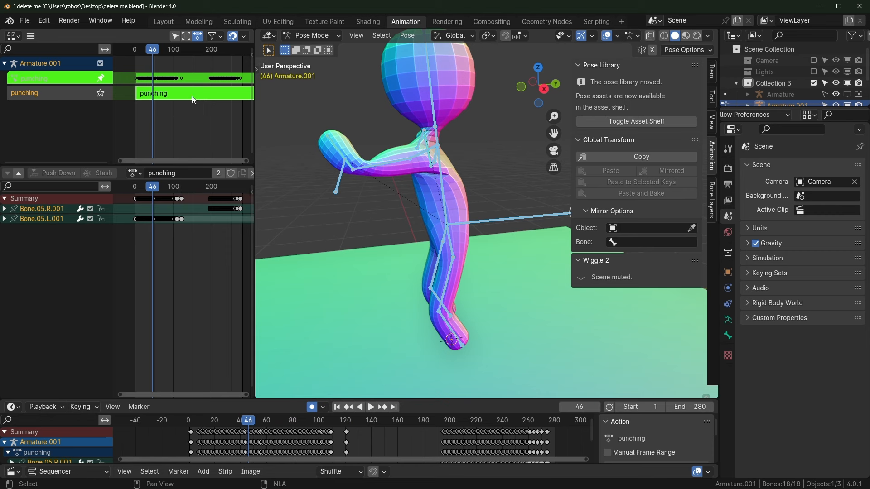
key("Tab")
left_click(136, 50)
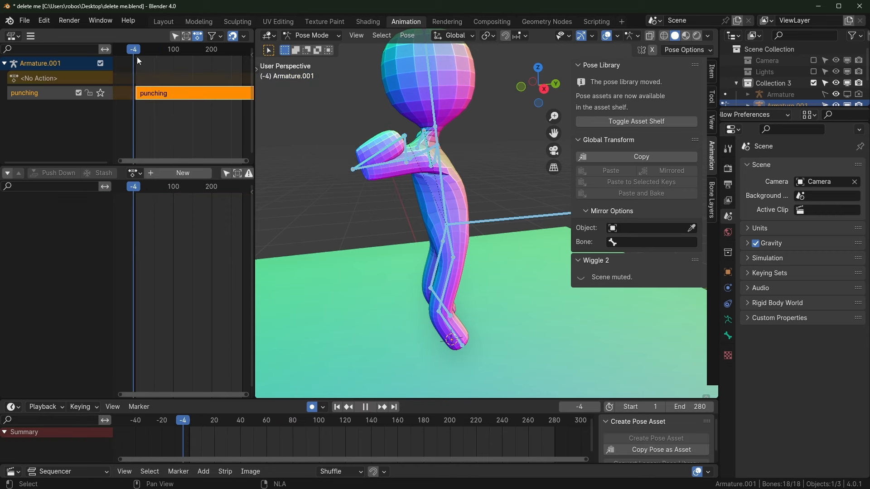
key("space")
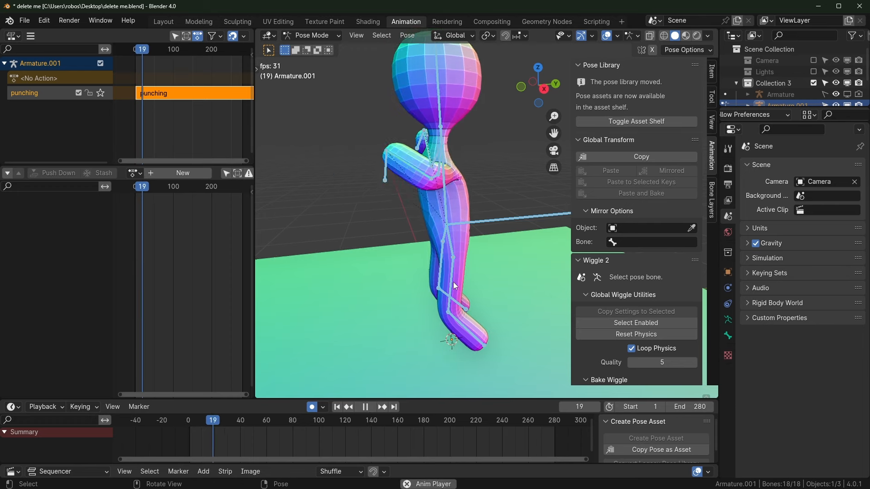
Enable Current Action to NLA and bake the wiggle into a new action above the punching strip
scroll(630, 345, "down", 4)
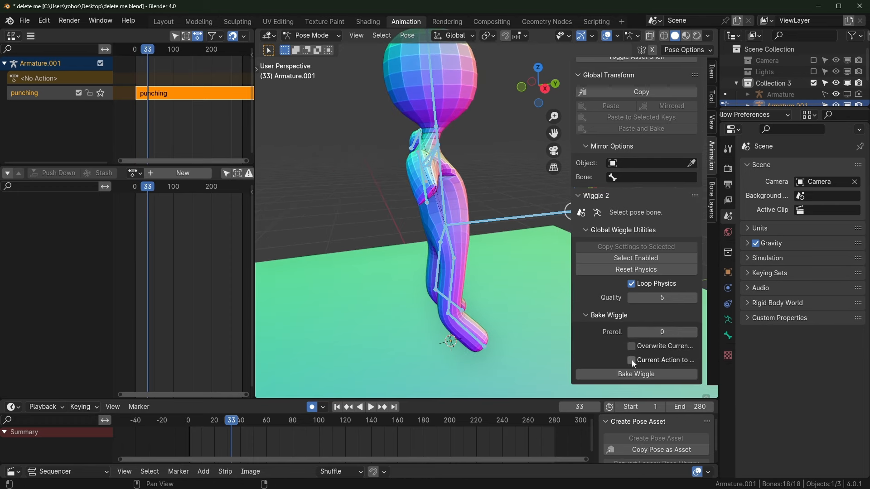
left_click(627, 374)
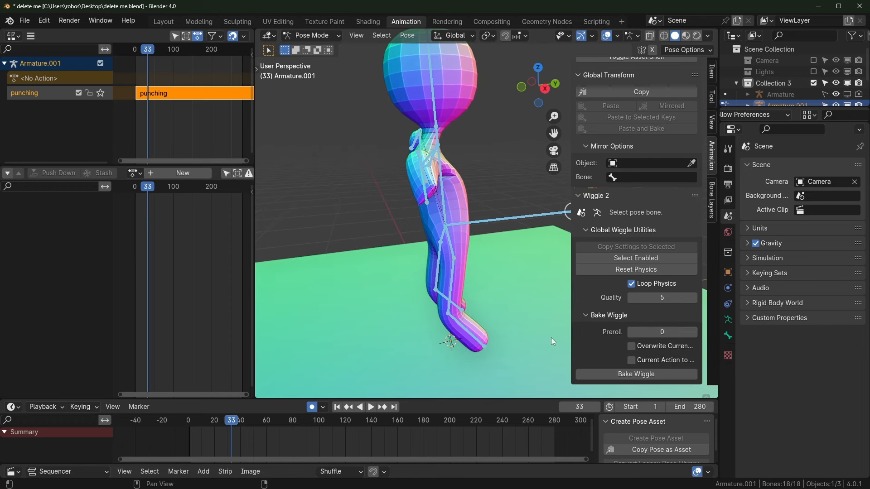
left_click(632, 361)
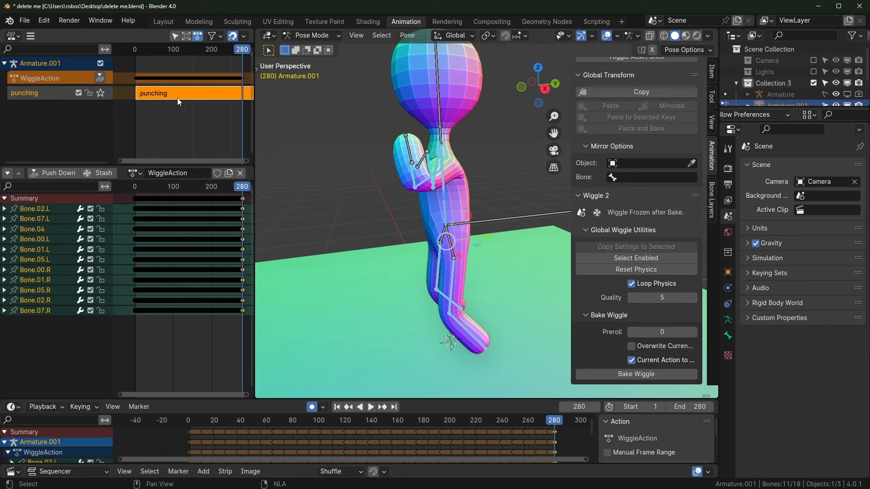
Play the baked WiggleAction over the punching strip, comparing it with the punching track temporarily disabled
key("space")
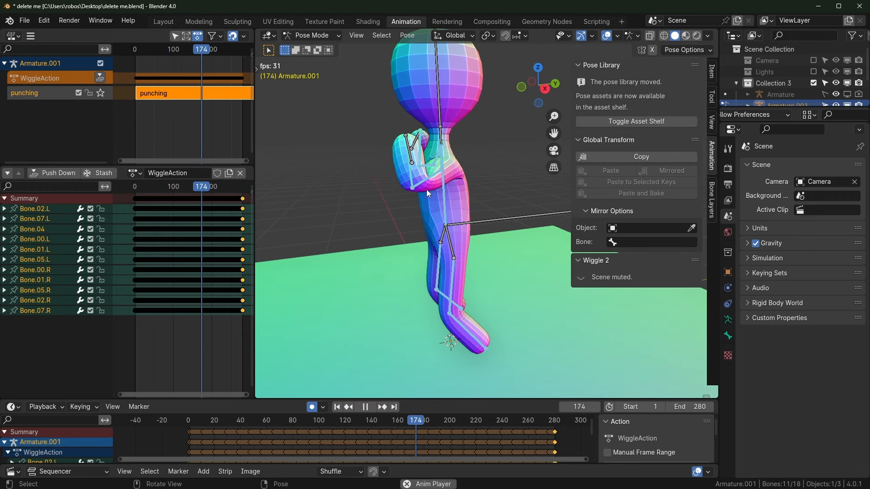
left_click(160, 50)
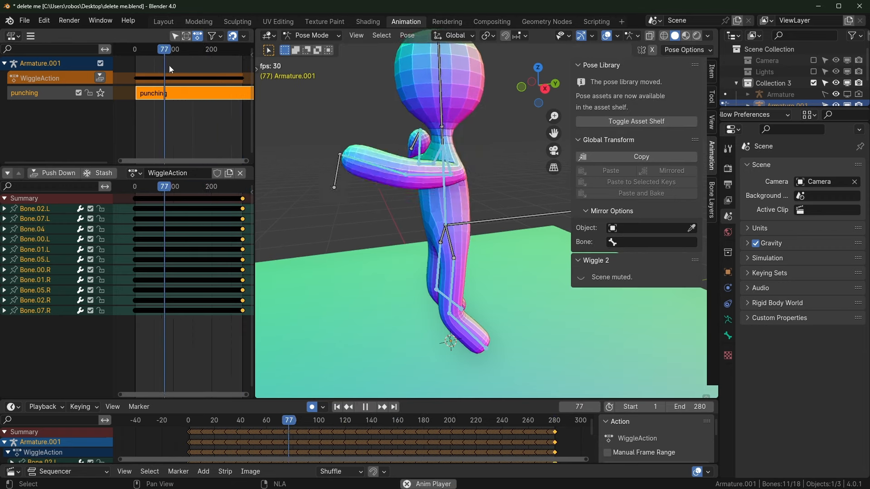
left_click(80, 93)
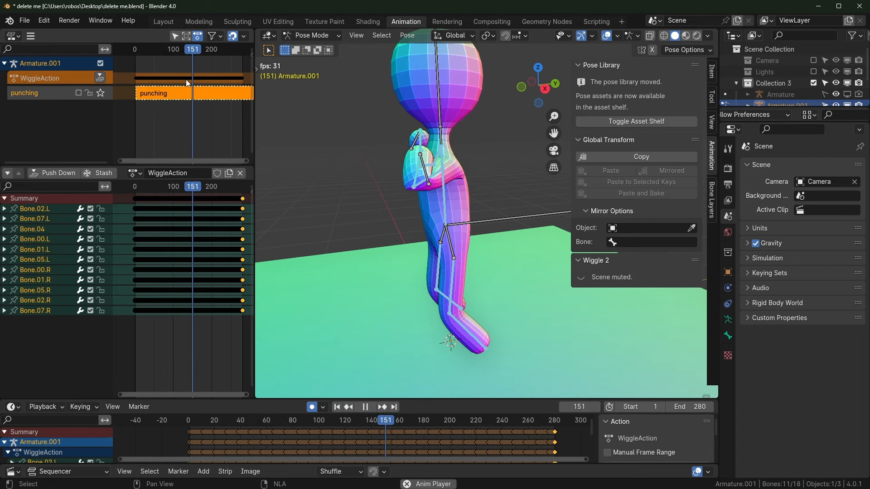
key("ctrl+z")
left_click(145, 52)
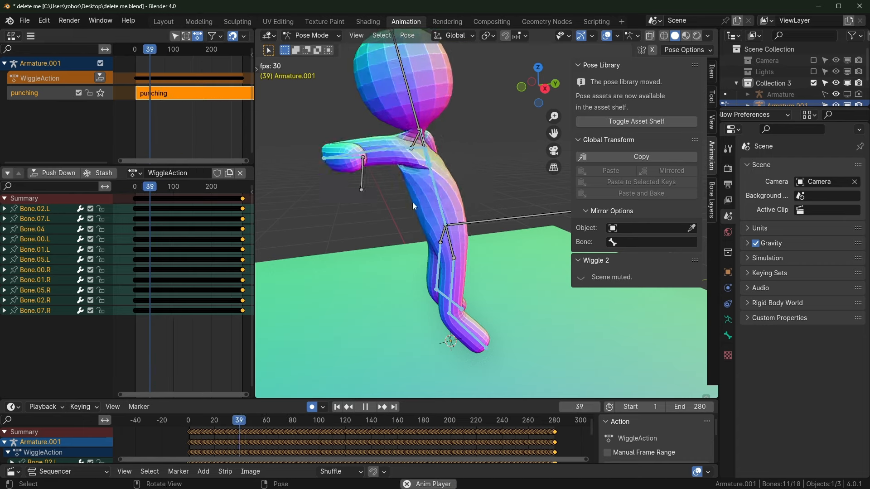
middle_click_drag(412, 202, 433, 191)
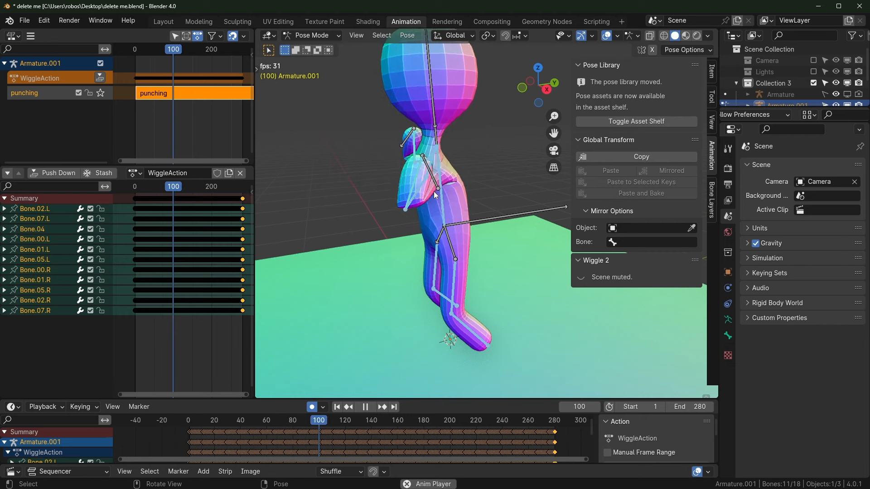
key("space")
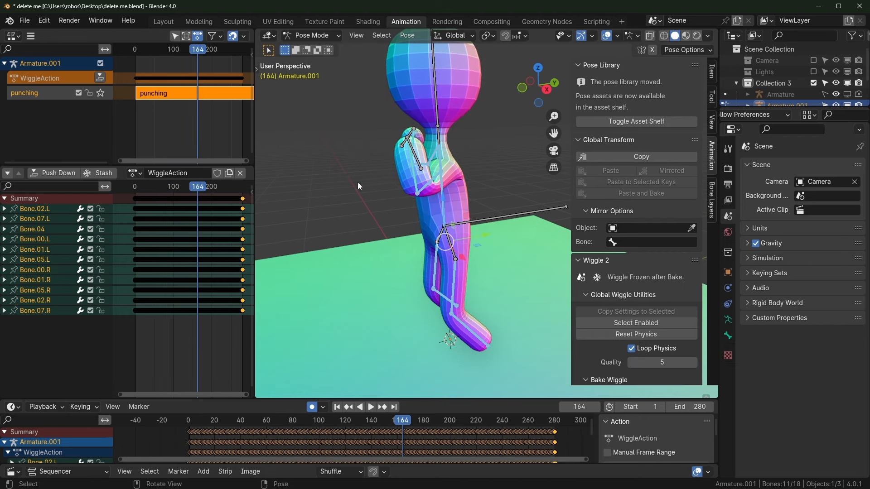
Undo the wiggle bake and the NLA push-down to restore punching as the armature's active action
scroll(650, 311, "down", 4)
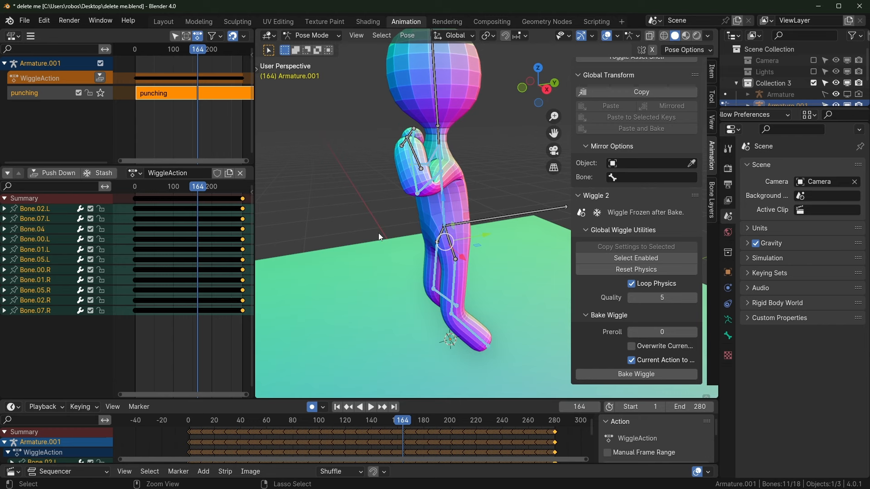
key("ctrl+z")
key("ctrl+z")
key("ctrl+z")
key("ctrl+z")
key("ctrl+z")
key("ctrl+z")
key("ctrl+z")
key("ctrl+z")
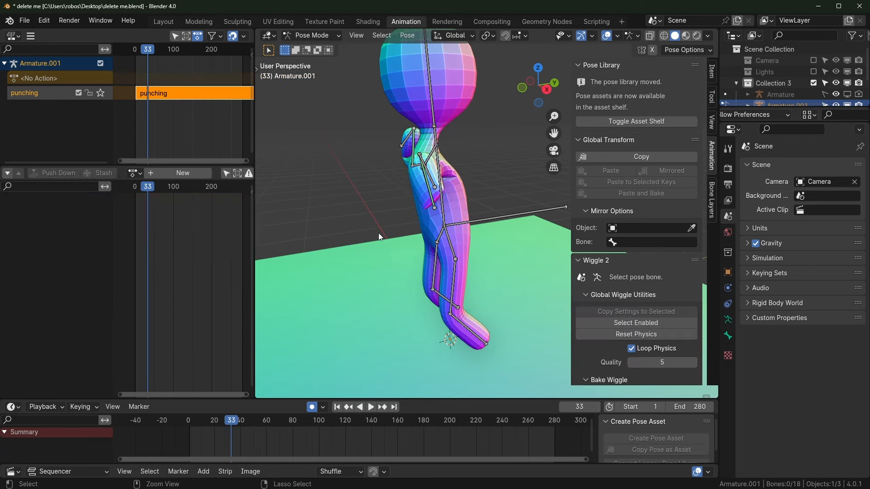
key("ctrl+z")
key("ctrl+z")
key("ctrl+z")
key("ctrl+z")
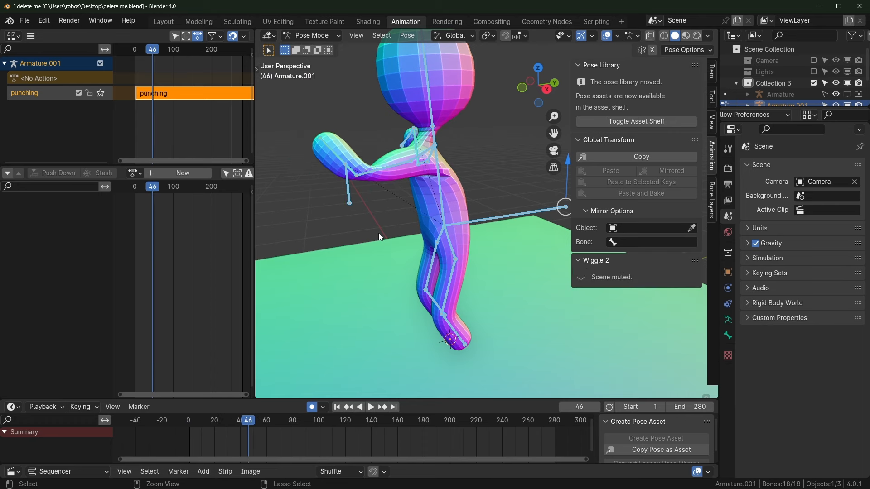
key("ctrl+z")
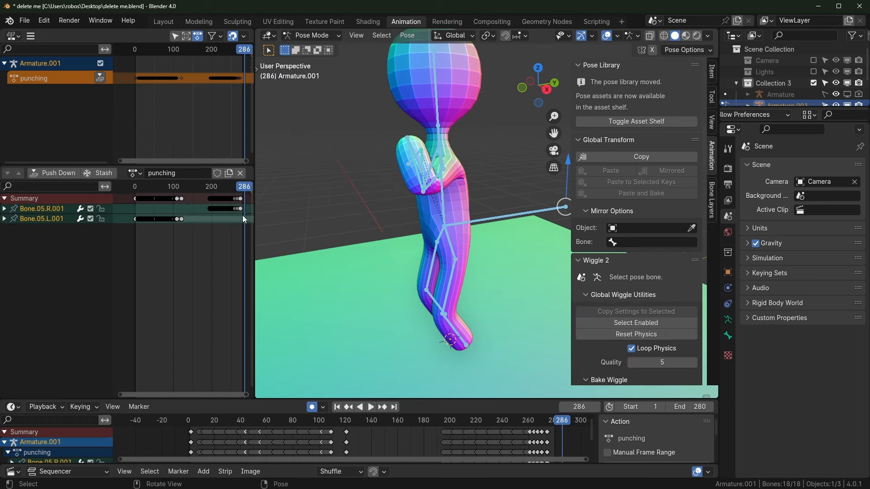
Bake the armature's full pose over frames 1 to 280 into a new action, with Only Selected Bones off and Visual Keying on
scroll(461, 260, "down", 2)
middle_click_drag(461, 259, 487, 264)
scroll(643, 312, "down", 3)
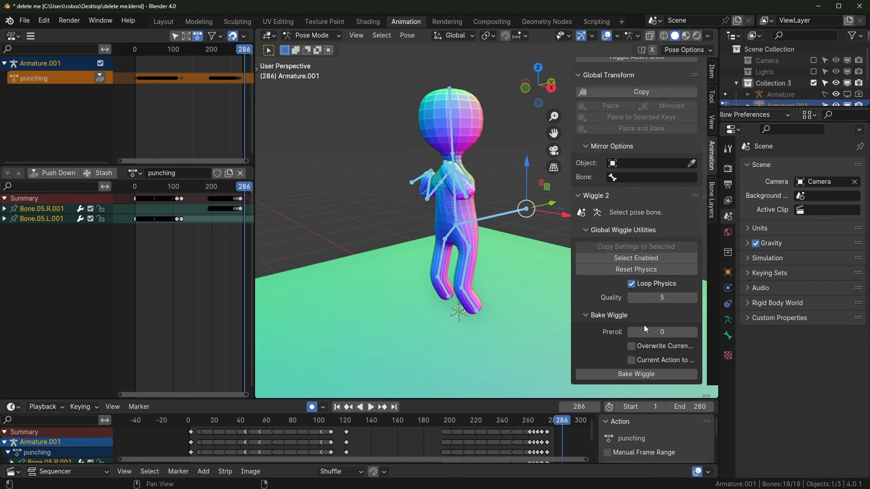
left_click(360, 207)
key("a")
key("F3")
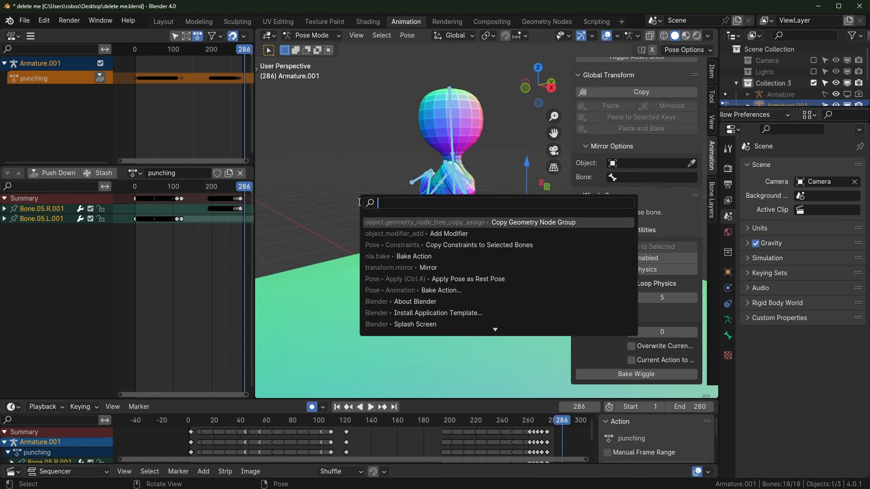
type("bake action")
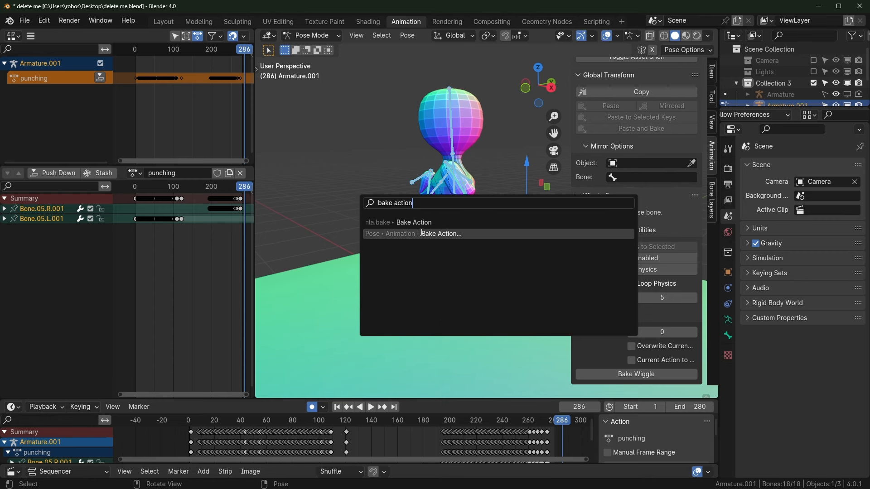
left_click(426, 235)
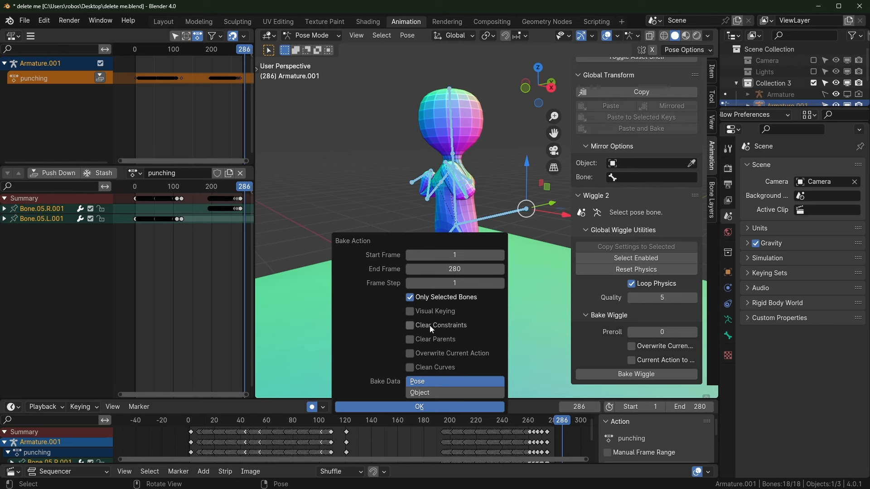
left_click(434, 297)
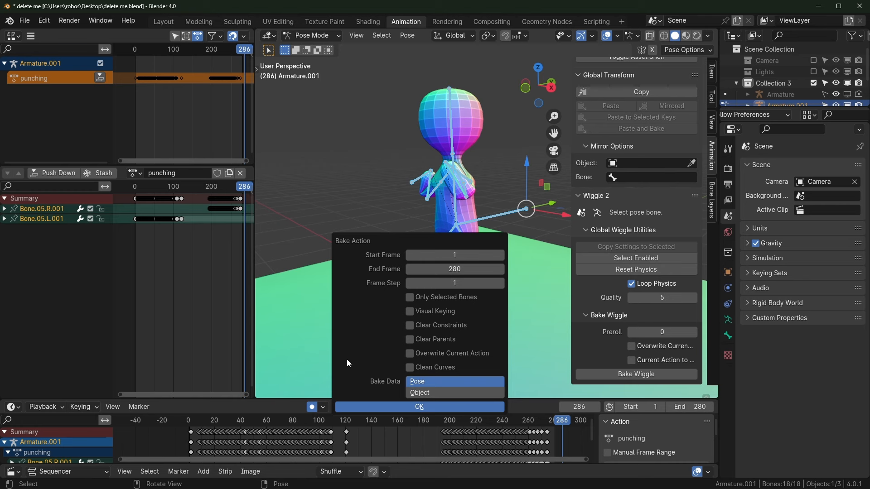
left_click(418, 311)
left_click(416, 406)
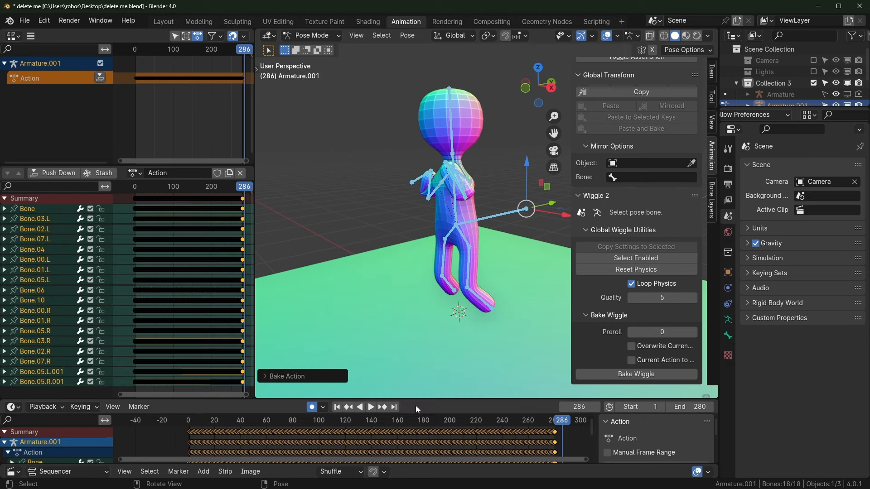
Mute the scene's Wiggle 2 physics and play the baked action from near its start, viewing the character from several angles
left_click(583, 212)
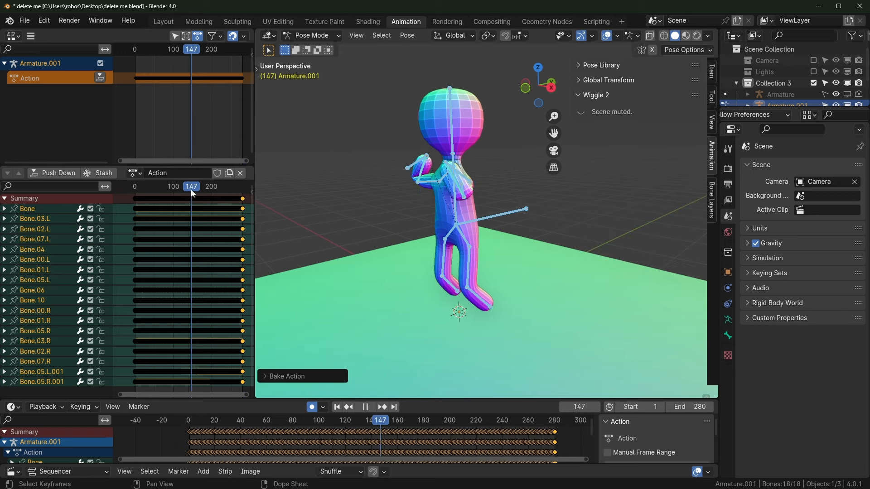
left_click_drag(191, 190, 140, 205)
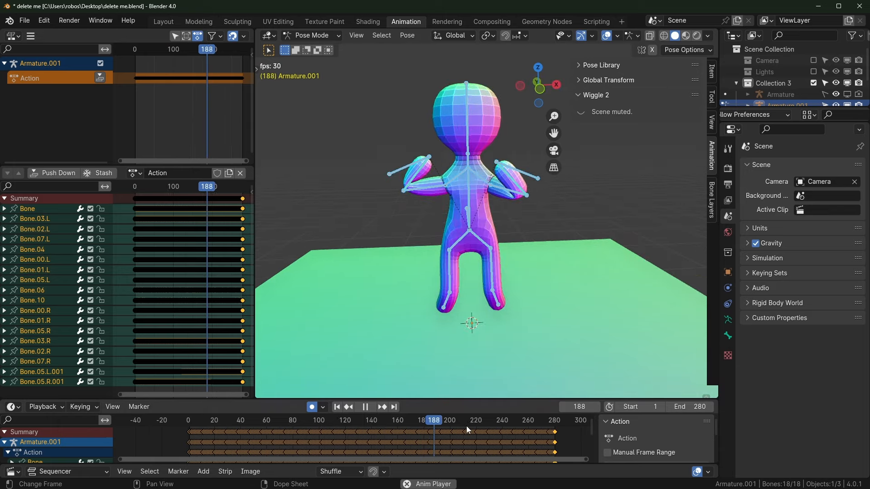
middle_click_drag(530, 376, 464, 286)
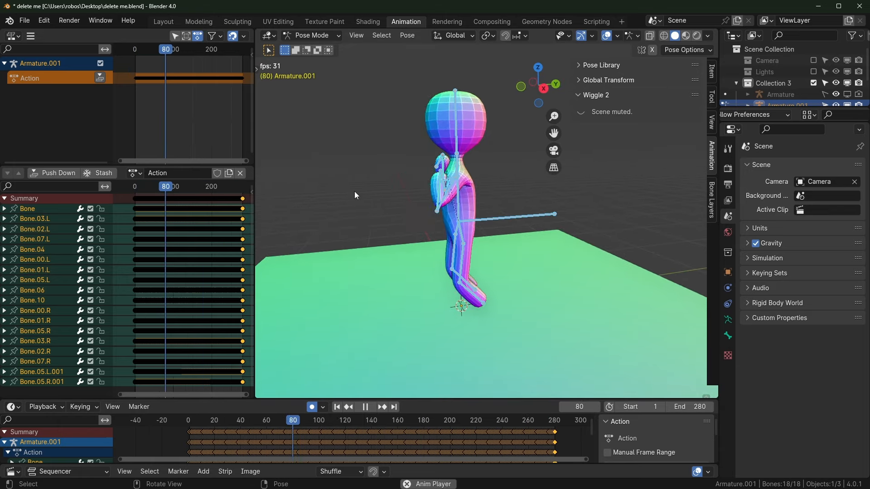
key("space")
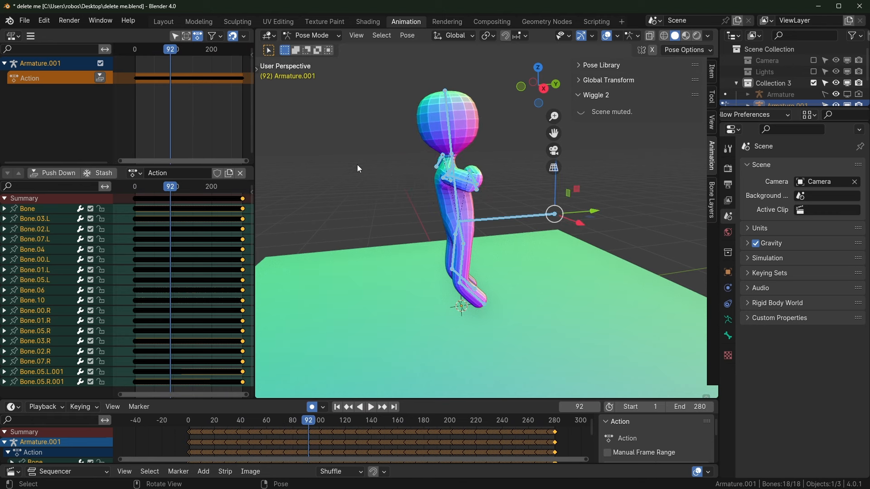
Assign the punching action to give it a fake user, and switch the armature back to the baked Action
left_click(135, 174)
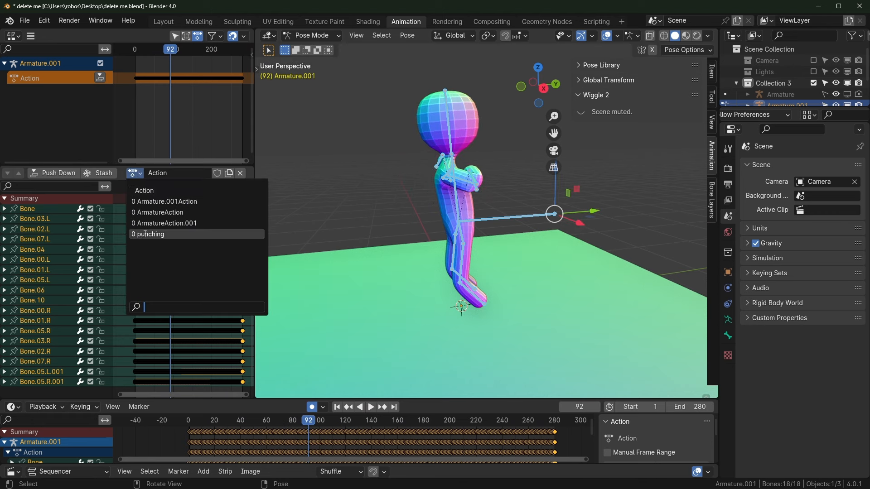
left_click(161, 236)
left_click(135, 174)
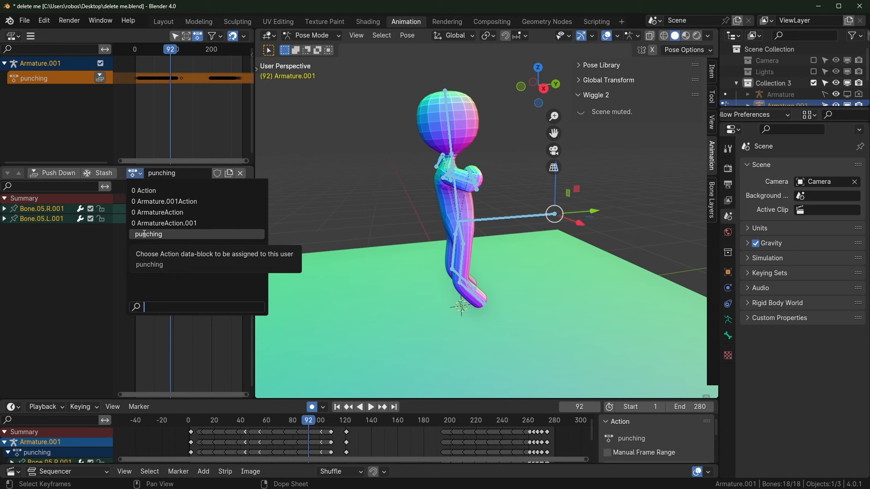
left_click(182, 347)
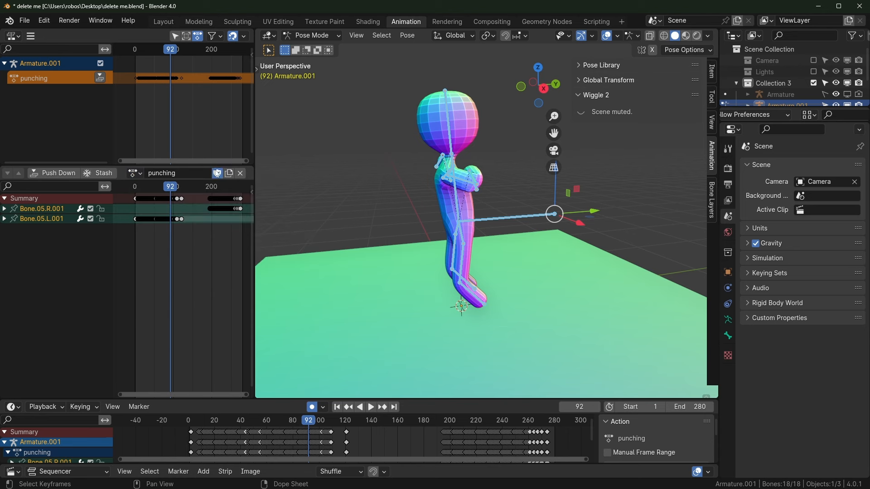
left_click(144, 173)
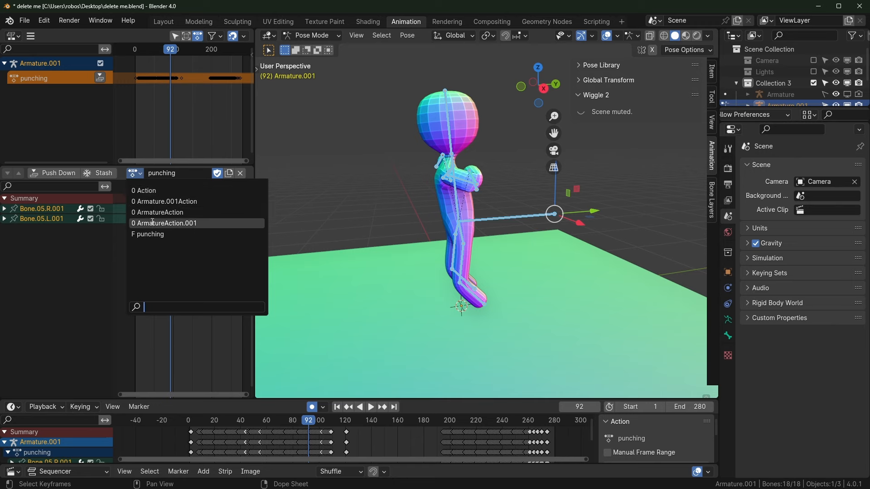
left_click(145, 191)
Replay the baked Action with the wiggle physics muted and check the character's motion from the side
key("space")
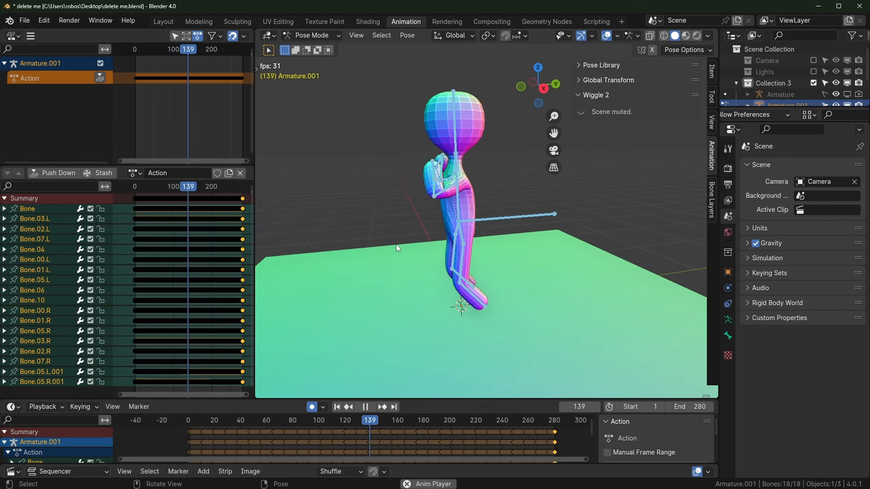
key("space")
left_click(135, 173)
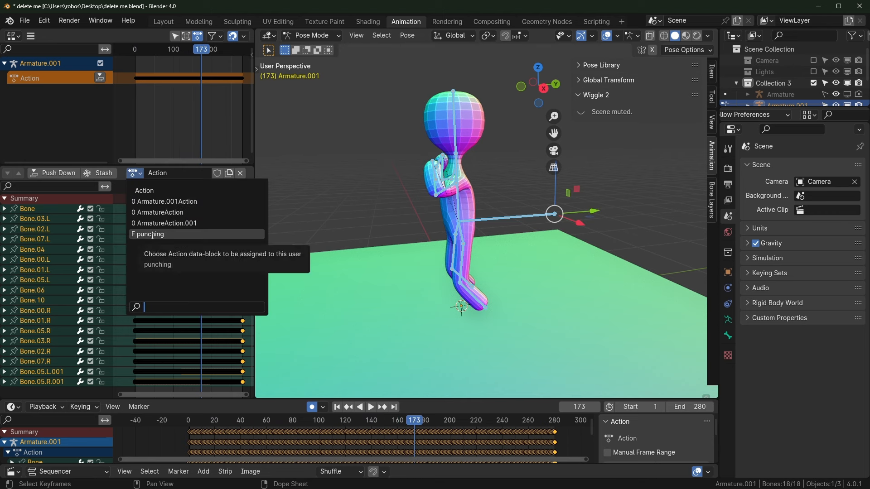
key("Escape")
key("space")
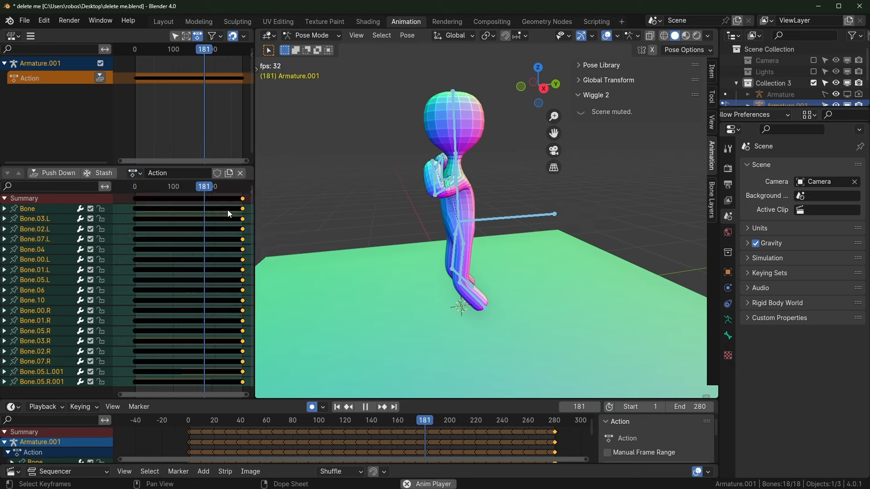
key("space")
middle_click_drag(474, 198, 536, 233)
key("n")
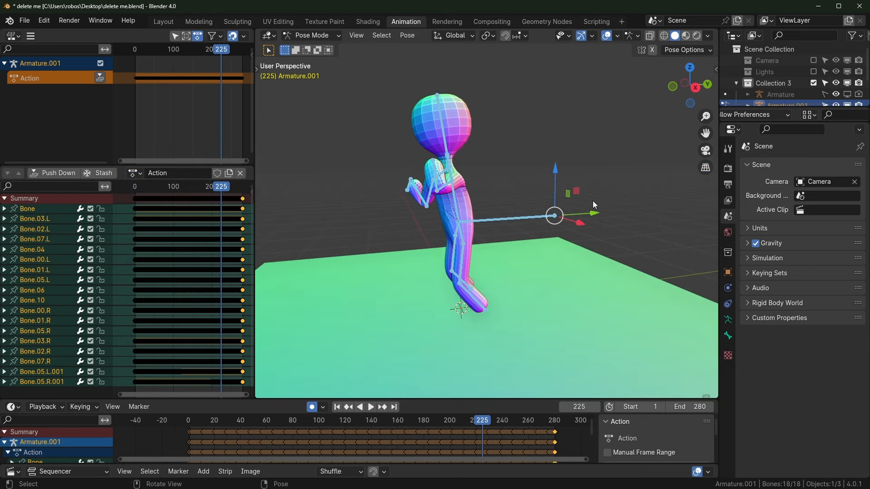
key("n")
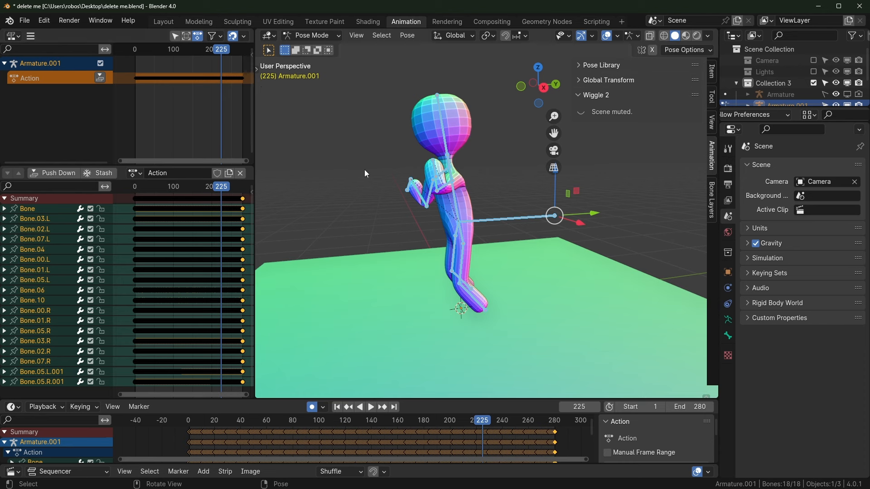
Give the baked action a fake user and rename it wiggle bake
left_click(135, 173)
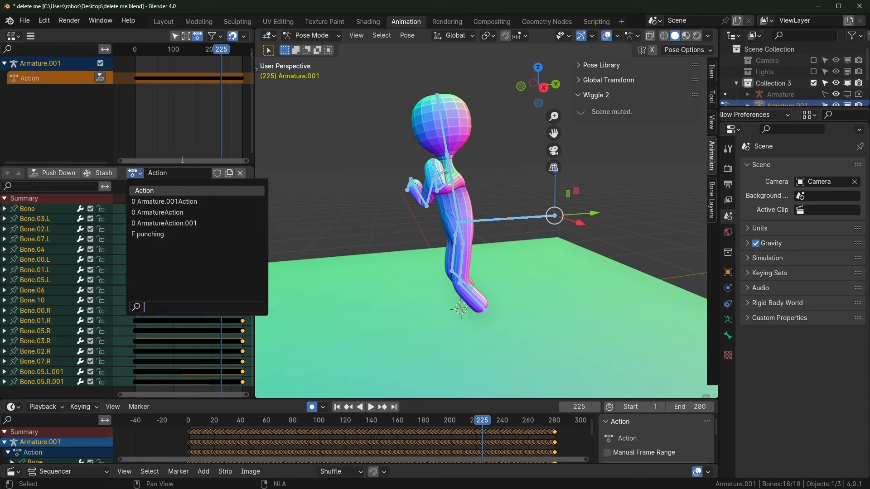
left_click(217, 173)
left_click(169, 173)
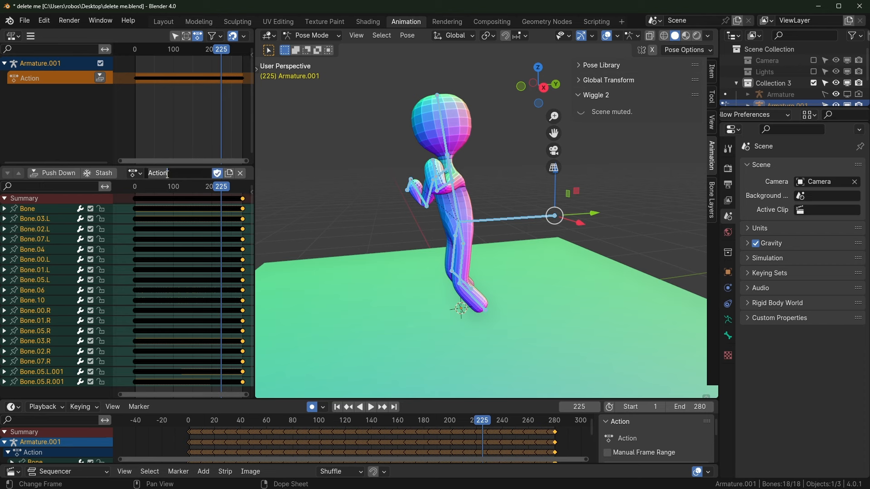
type("wiggle bake")
key("Return")
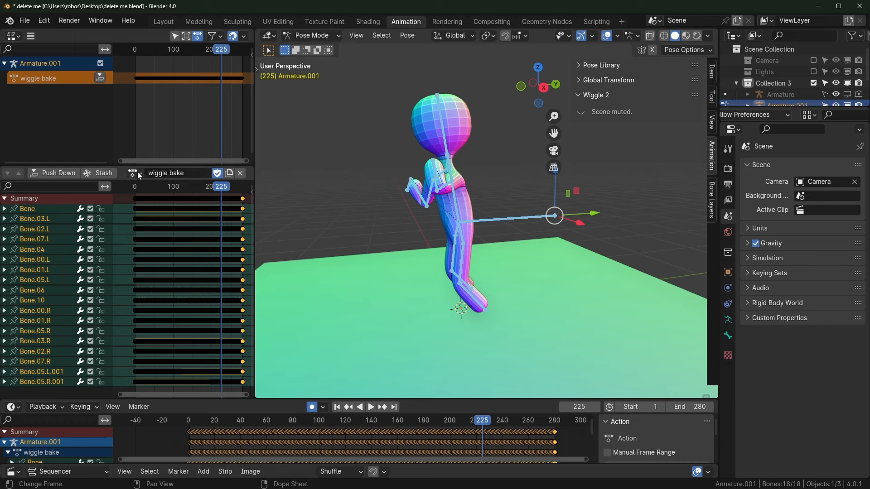
Switch the armature back to the punching action and play it with the scene's Wiggle 2 physics unmuted
left_click(134, 173)
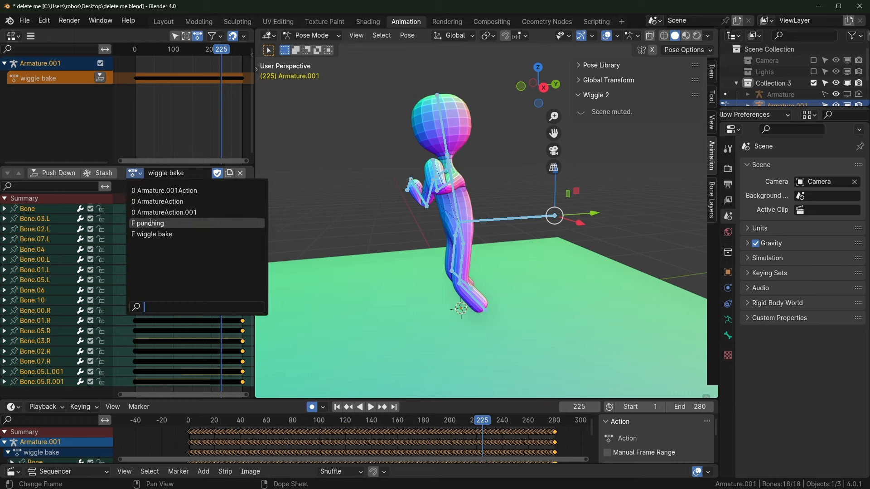
left_click(146, 223)
key("space")
left_click(581, 111)
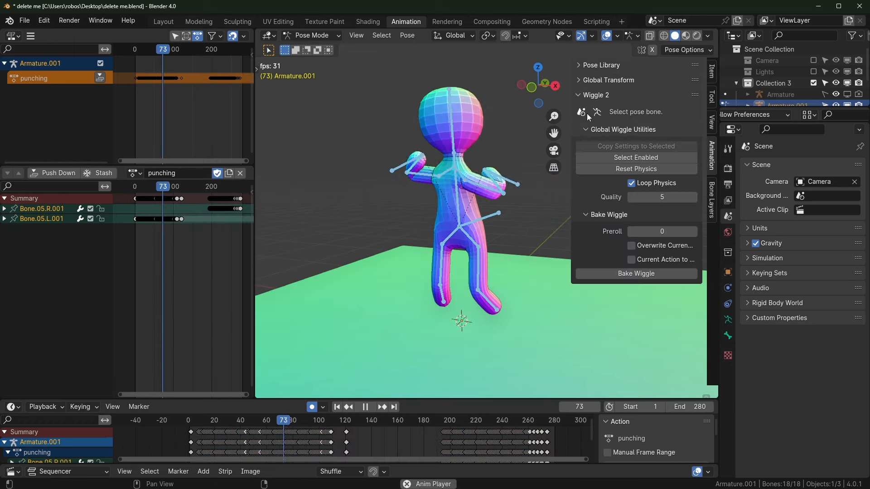
middle_click_drag(499, 218, 459, 216)
key("space")
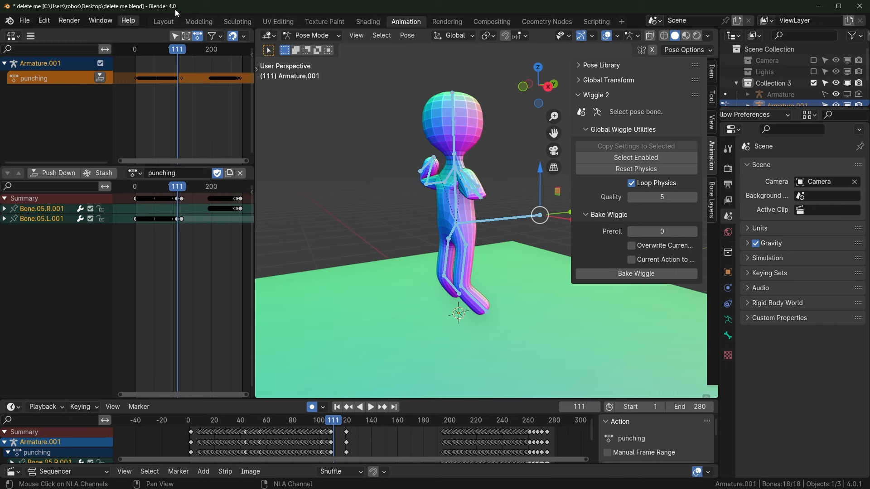
In the Layout workspace, select the three left arm bones and keyframe the bone tail stiffness of 100 at frame 1
left_click(163, 22)
key("ctrl+Tab")
left_click(405, 221, "shift")
middle_click_drag(405, 223, 376, 225)
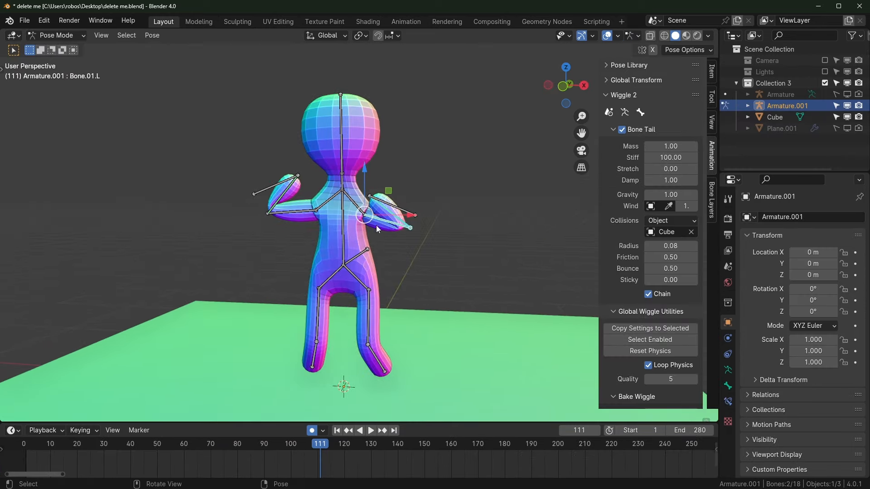
left_click(361, 208, "shift")
key("shift+Left")
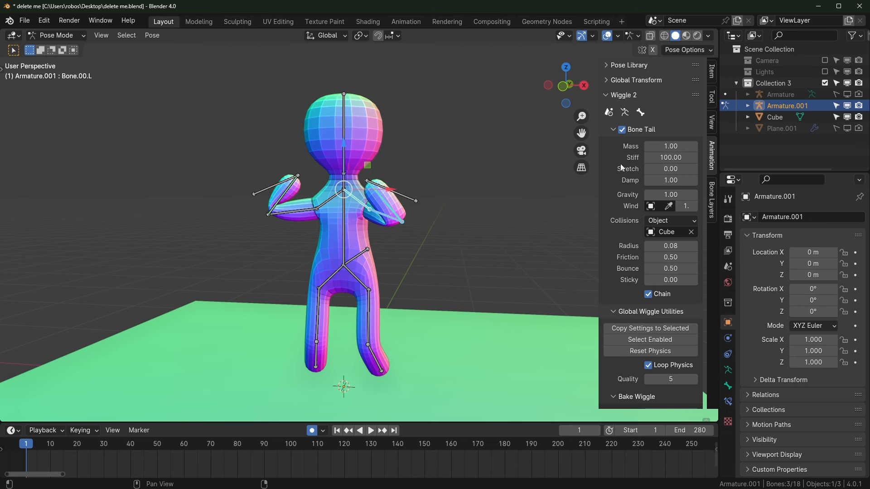
key("i")
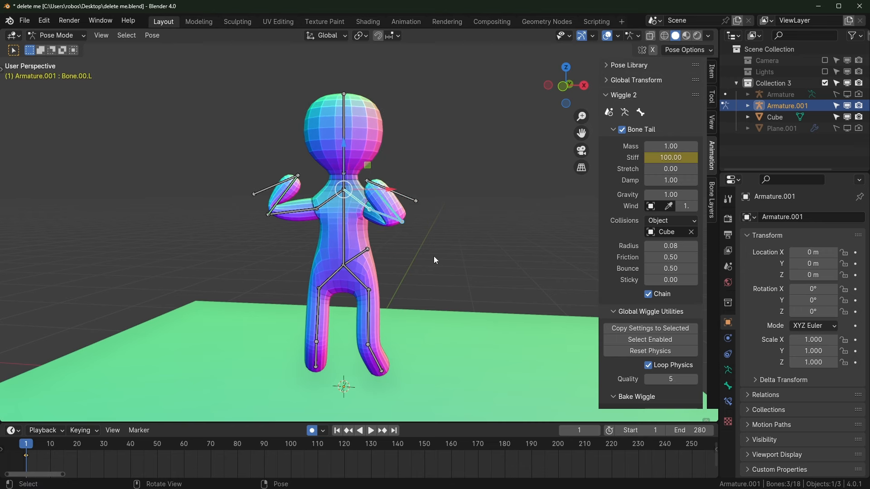
Set the selected arm bones' tail stiffness to 1000 at frame 100 as a second keyframe
left_click_drag(105, 452, 292, 450)
left_click(675, 158)
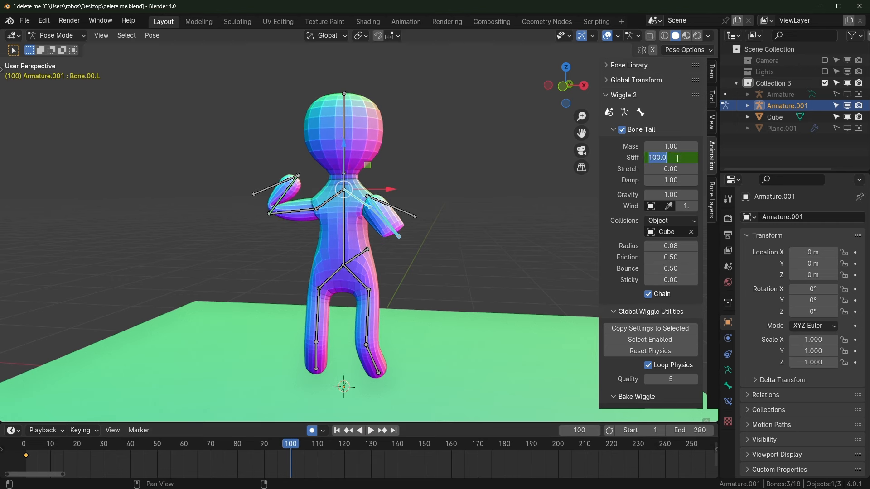
type("0")
key("BackSpace")
type("1000")
key("Return")
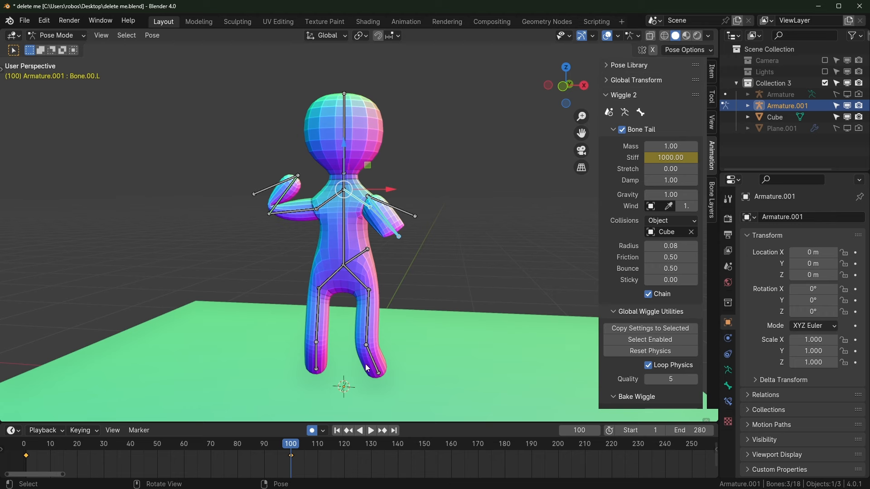
Select Bone.05.L and Bone.00.L in turn to compare which of them carries the stiffness keyframes
left_click(391, 226)
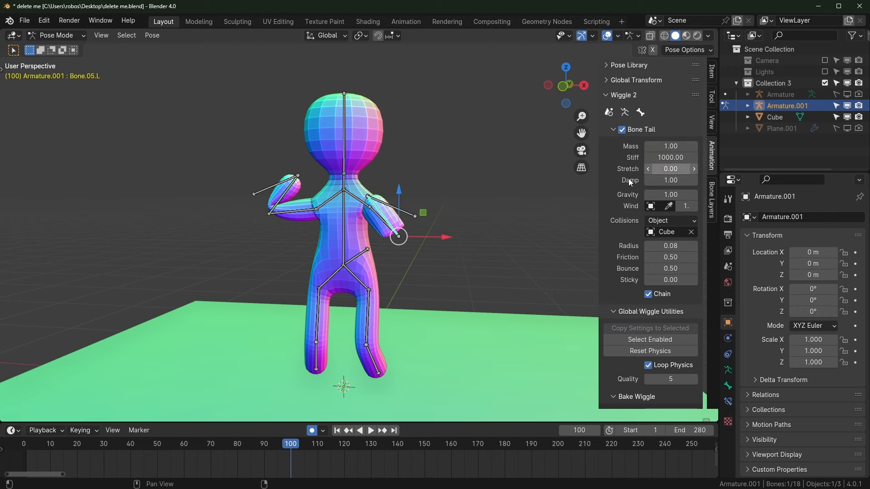
scroll(438, 255, "up", 3)
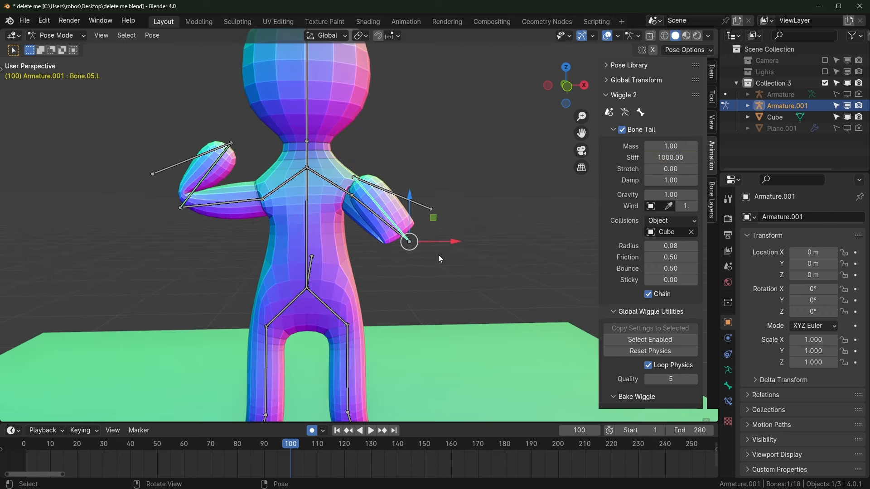
left_click(328, 185)
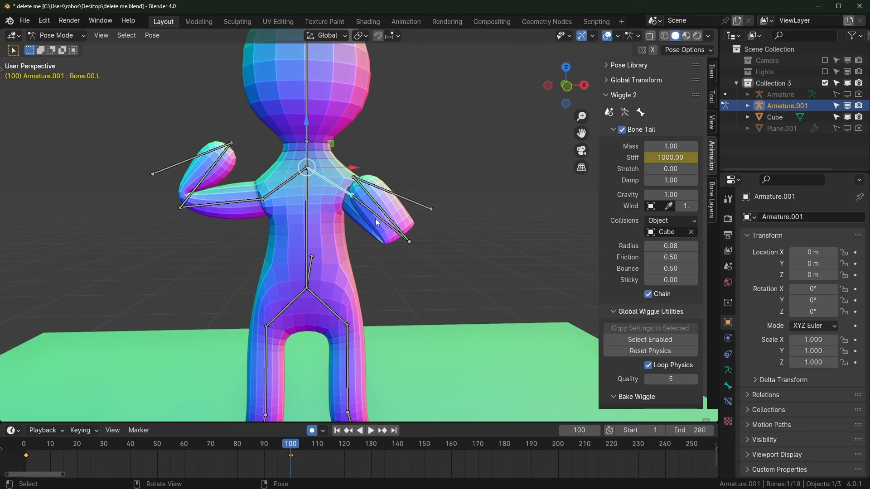
Reselect the three left arm bones with Bone.05.L active and enlarge the timeline area
left_click(387, 225)
left_click(394, 214)
left_click_drag(337, 215, 382, 192)
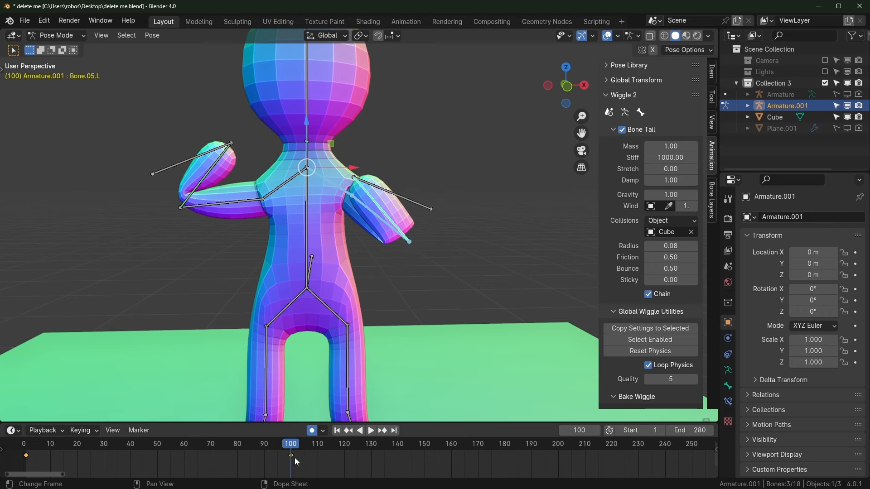
left_click_drag(294, 424, 295, 383)
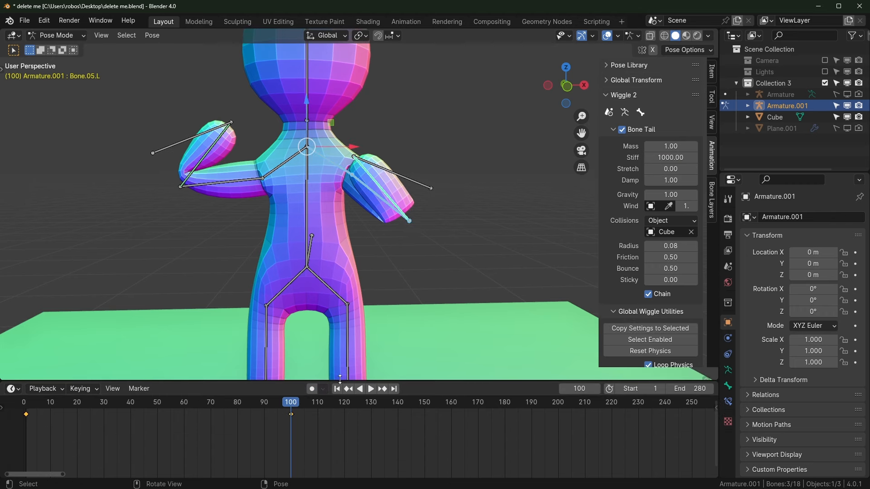
Change the timeline area below the viewport to a Dope Sheet and enlarge it vertically
left_click(12, 389)
left_click(176, 279)
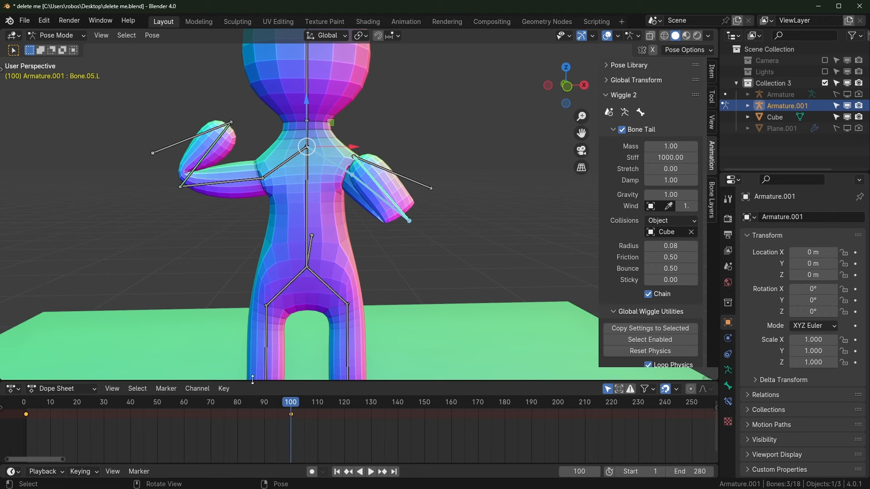
left_click(258, 361)
left_click_drag(267, 380, 267, 319)
left_click(354, 154)
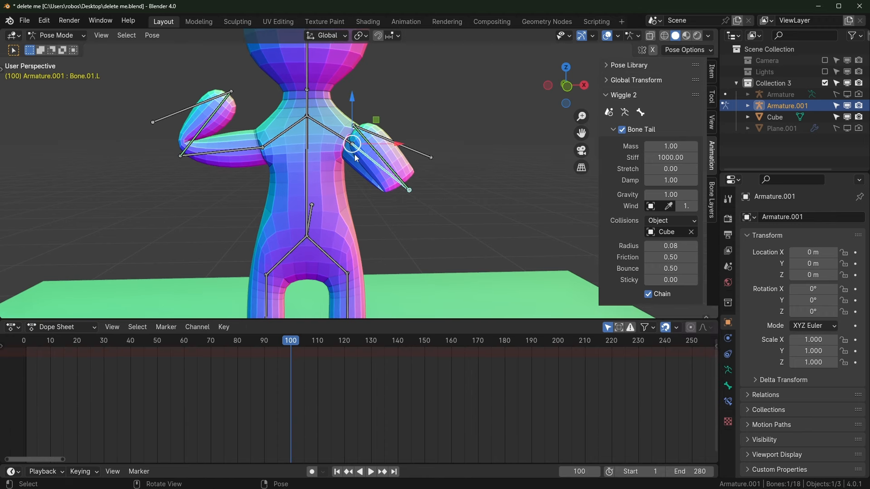
left_click(342, 139, "shift")
left_click(371, 146, "shift")
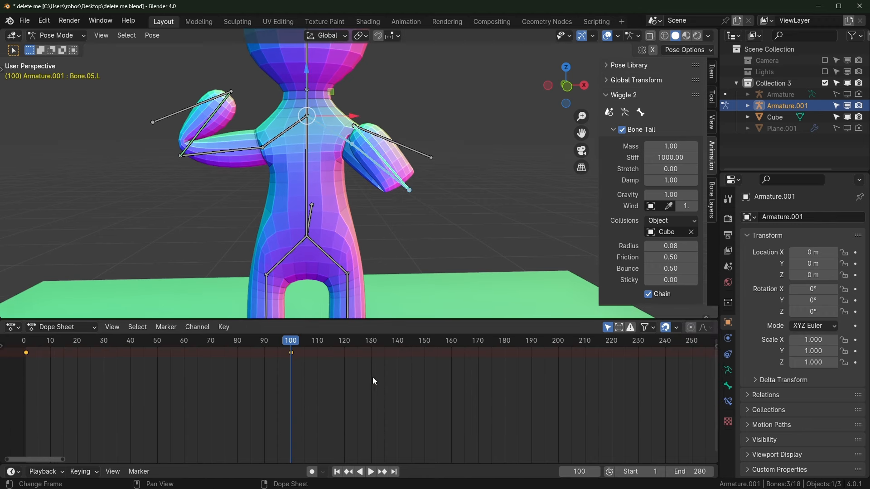
left_click(2, 348)
Go to frame 1 and insert keyframes on all channels of the selected left arm bones
left_click_drag(205, 343, 147, 355)
key("shift+Left")
key("i")
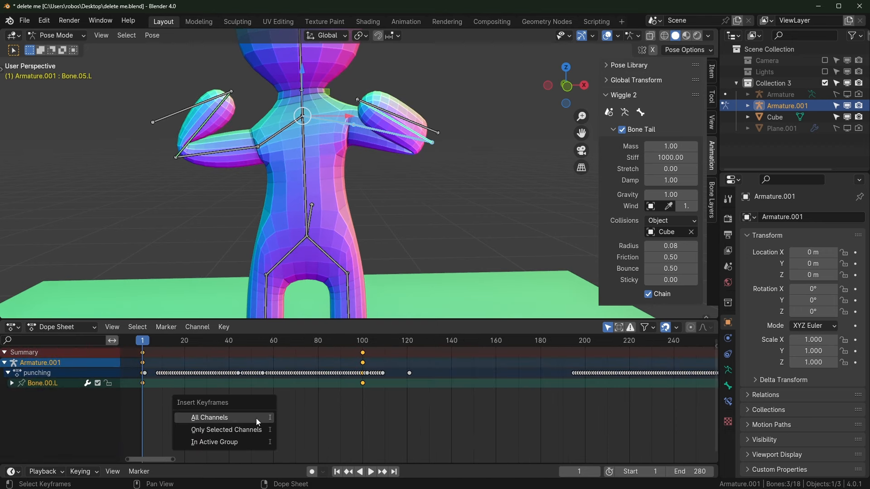
left_click(256, 417)
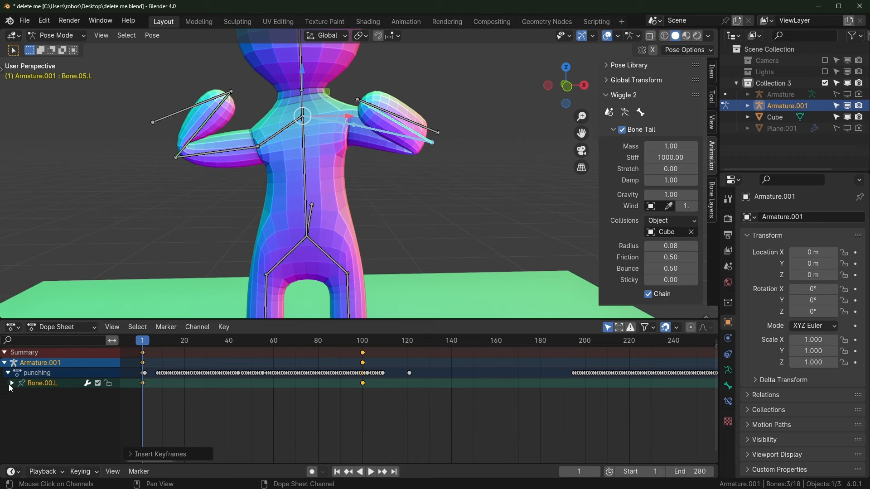
left_click(393, 134)
Set the bone tail stiffness to 100 at frame 1, keyframe all channels, and check the resulting curve in the Graph Editor
left_click(675, 157)
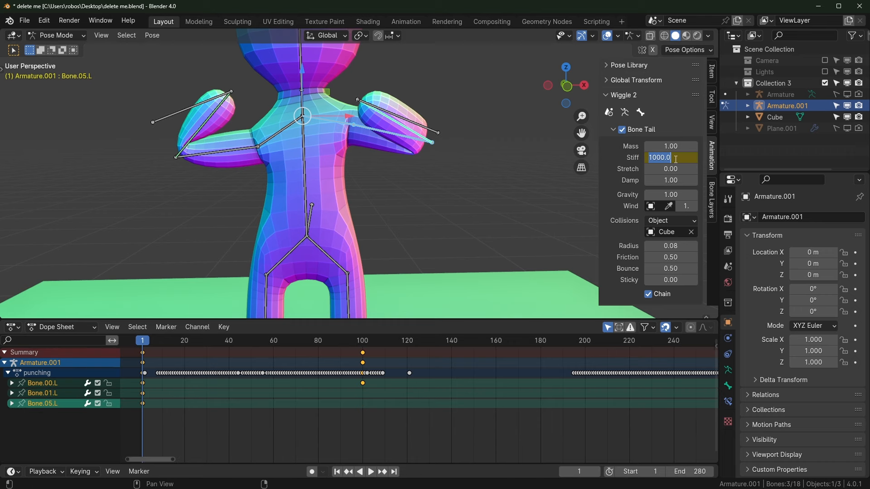
type("100")
key("Return")
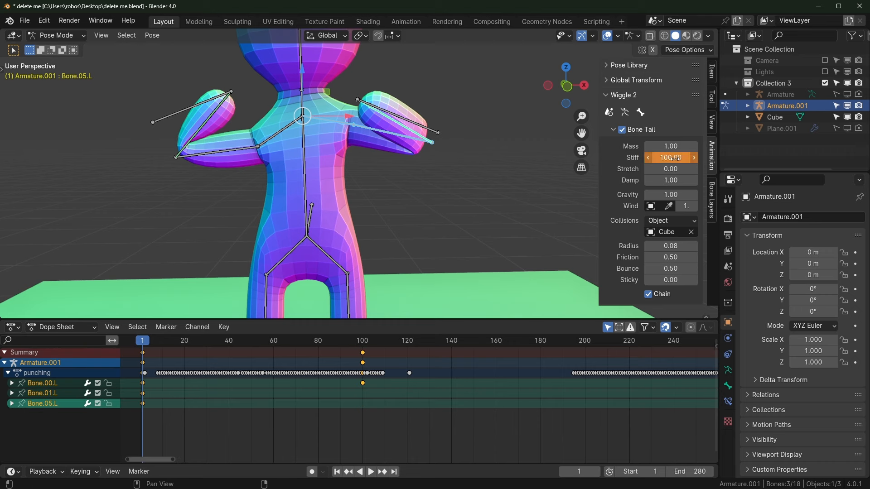
key("i")
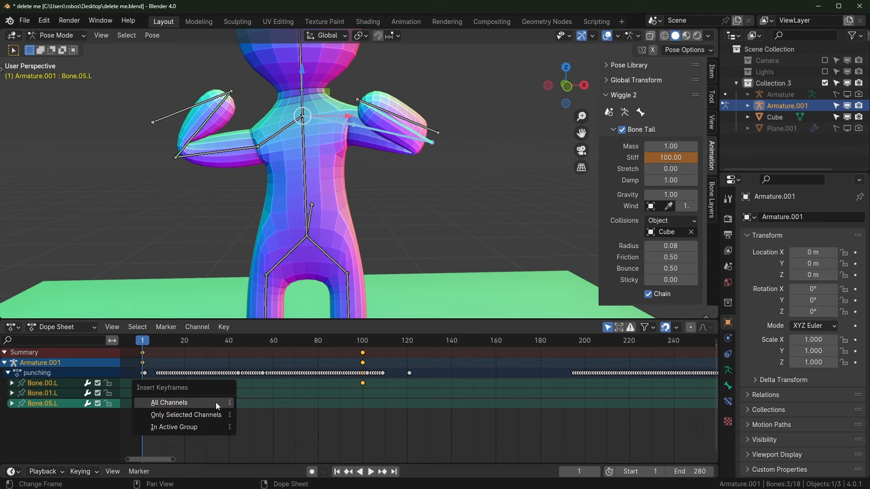
left_click(216, 402)
key("ctrl+Tab")
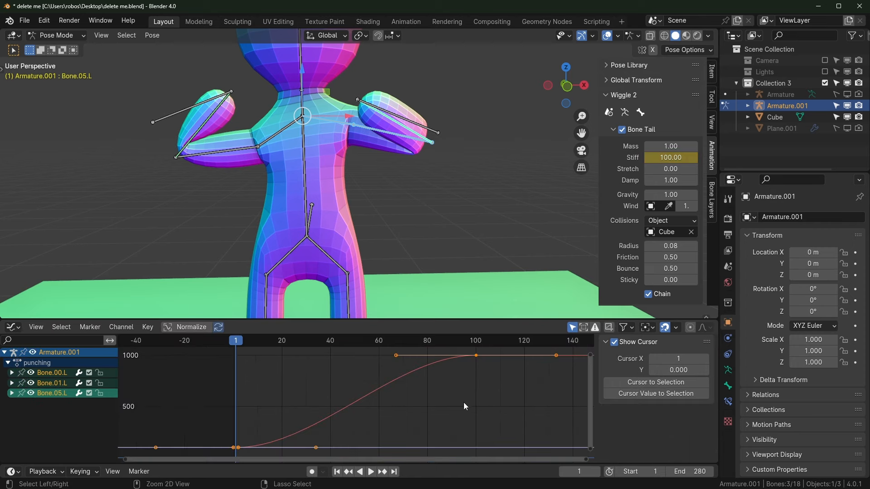
key("ctrl+Tab")
Set the selected bones' tail stiffness to 1000 at frame 100 and insert keyframes on all channels
left_click(363, 342)
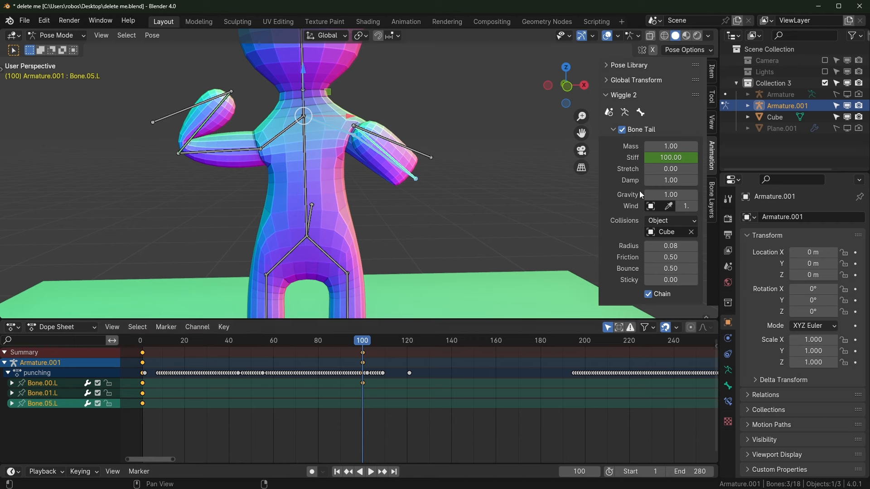
left_click(665, 158)
type("1000")
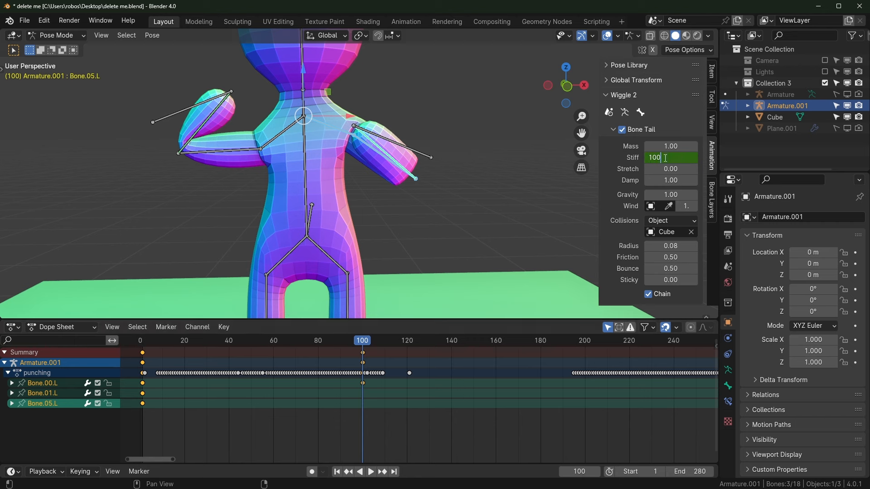
key("Return")
key("i")
left_click(418, 395)
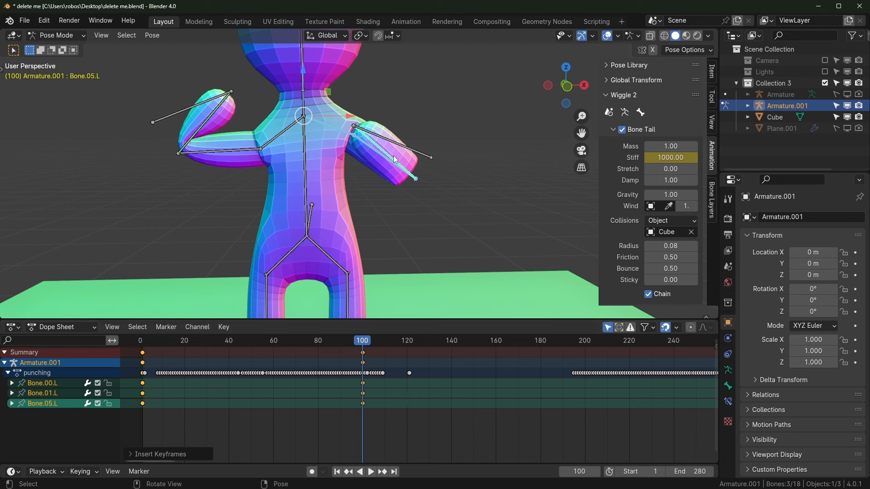
key("i")
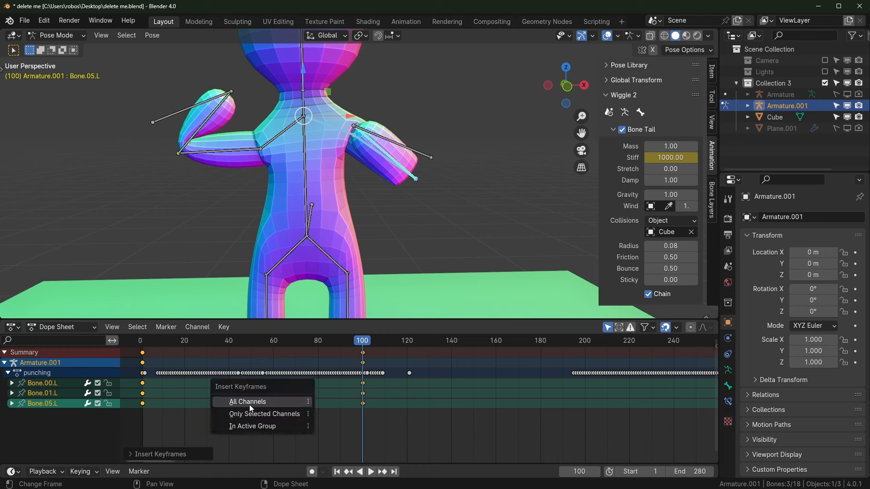
left_click(268, 403)
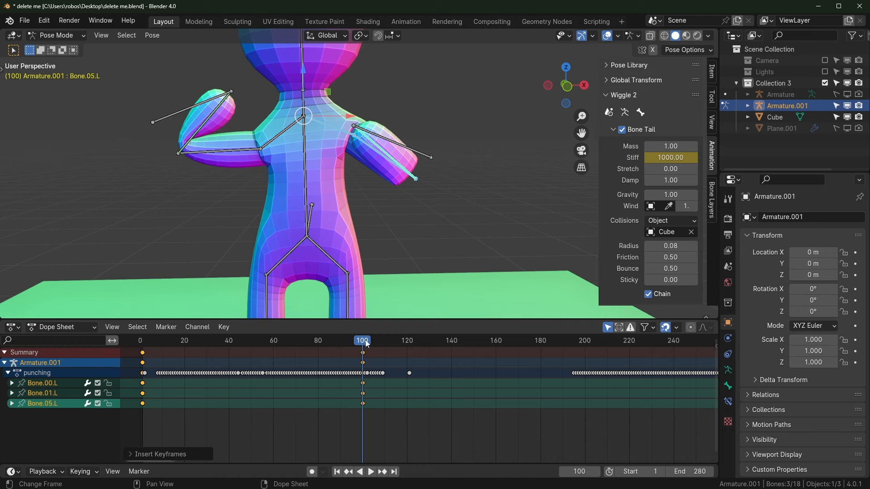
Scrub between the two keyframes to review the arm motion as the stiffness changes
left_click_drag(367, 344, 229, 387)
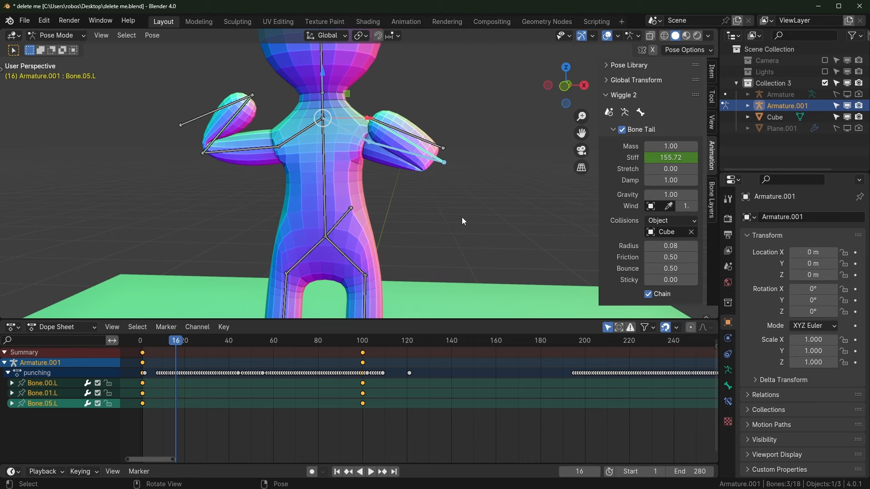
left_click_drag(272, 341, 296, 344)
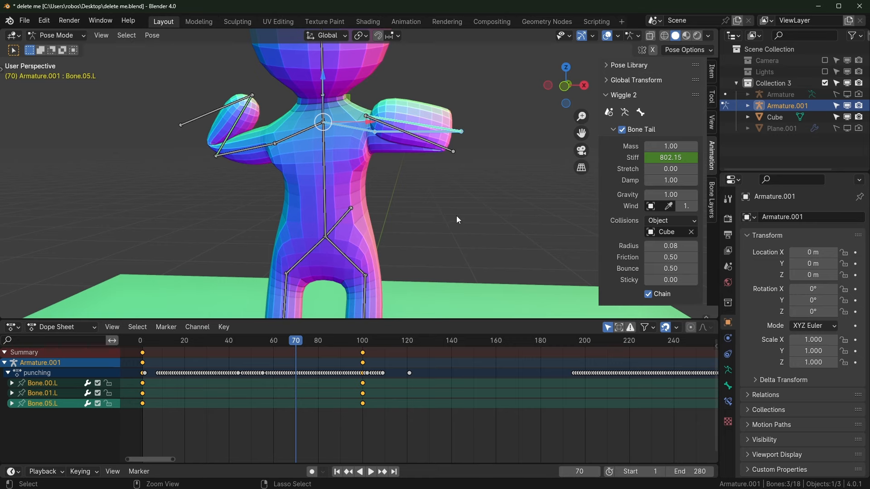
key("ctrl+Tab")
Switch to the Animation workspace and assign the wiggle bake action to the armature
left_click(419, 24)
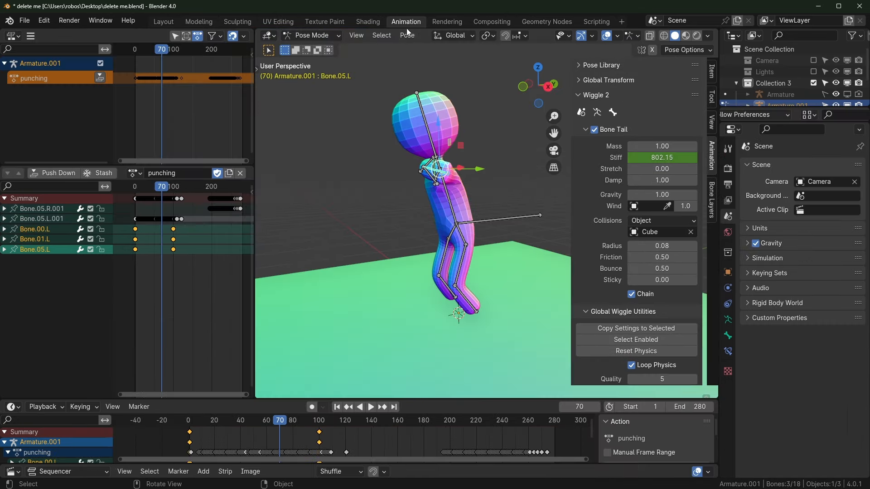
left_click(134, 173)
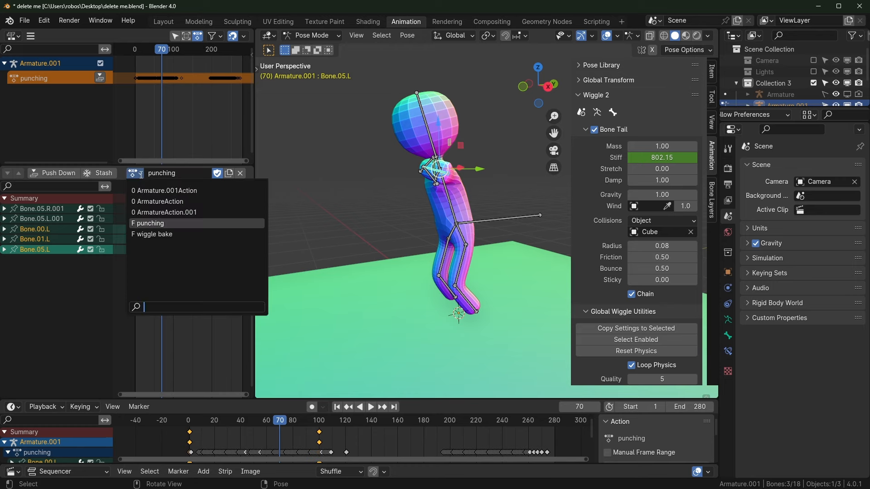
left_click(163, 234)
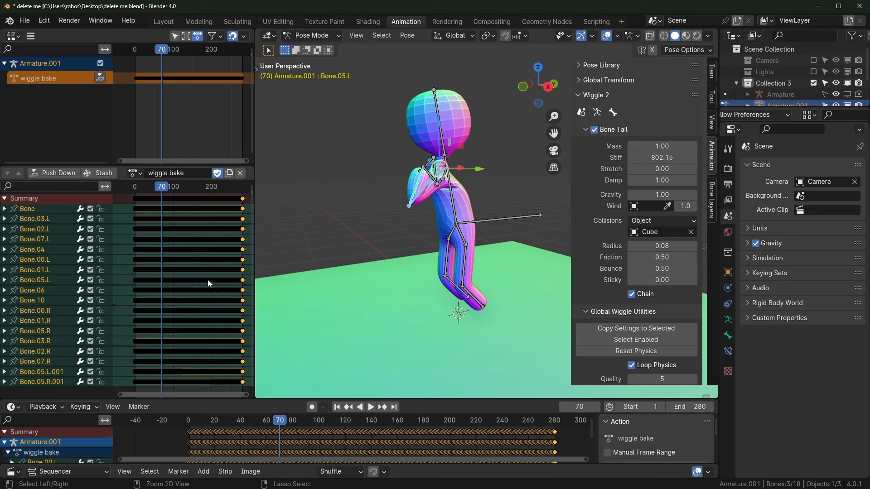
Show the wiggle bake curves of the left arm bones in a maximized Graph Editor and examine their baked keyframes
key("ctrl+Tab")
key("ctrl+space")
scroll(361, 316, "up", 3)
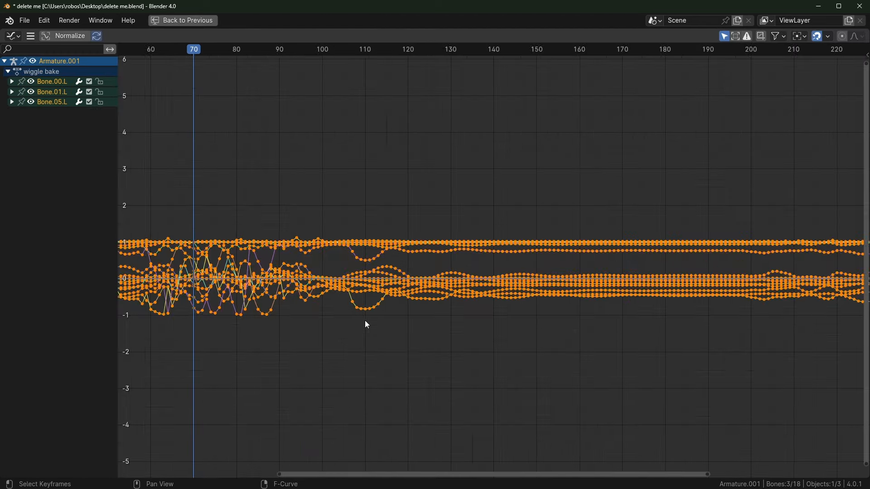
left_click(377, 348)
middle_click_drag(319, 352, 417, 334)
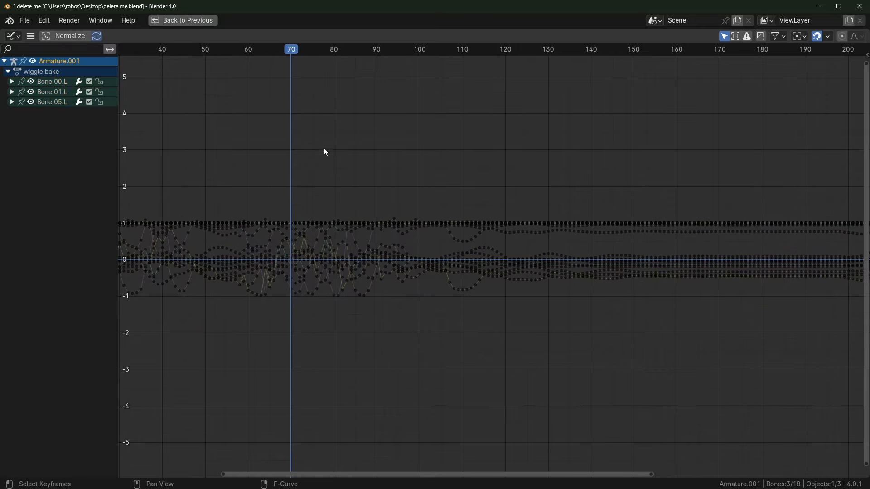
middle_click_drag(403, 311, 442, 314, "ctrl")
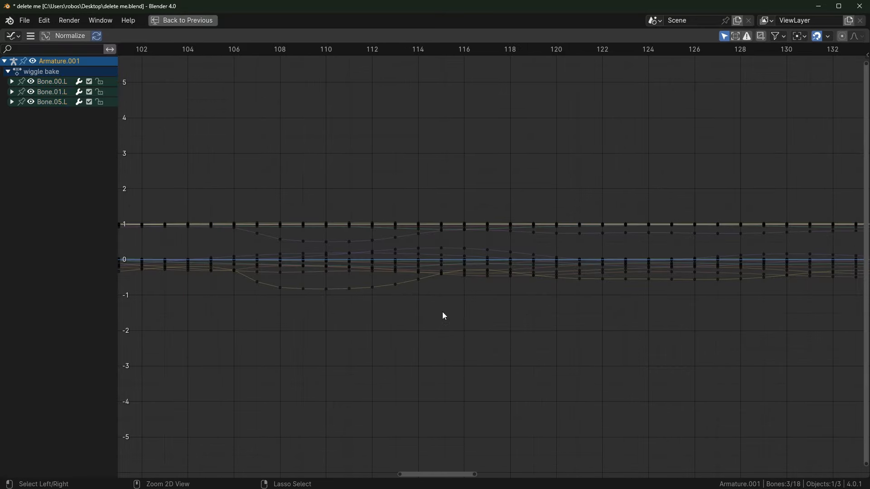
middle_click_drag(294, 309, 422, 311, "ctrl")
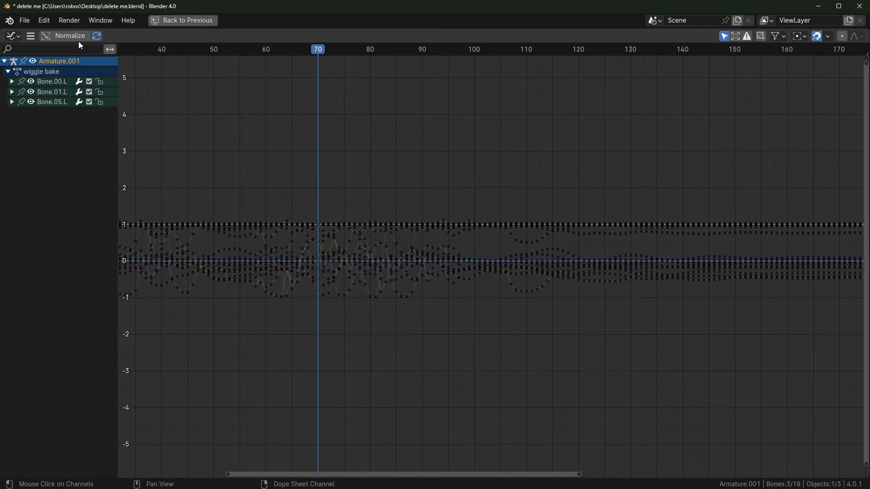
Filter the Graph Editor channels by "x lo", examine all X location curves, and restore the workspace layout
left_click(59, 49)
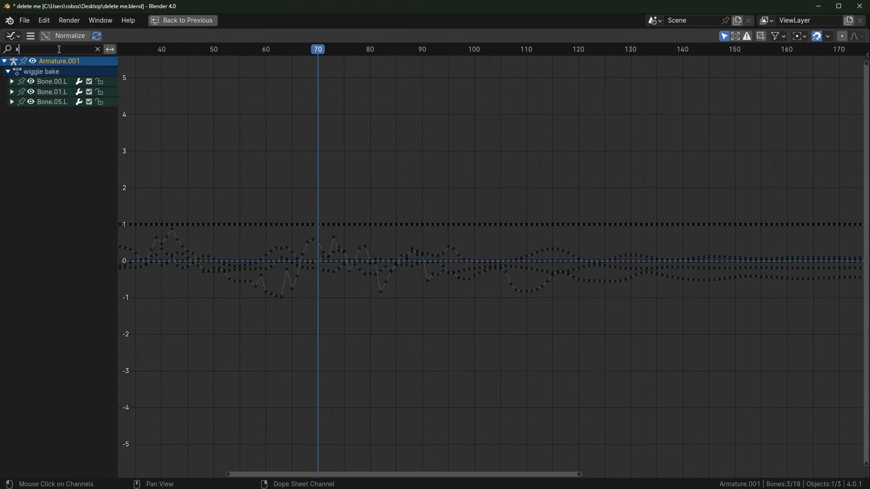
type("x lo")
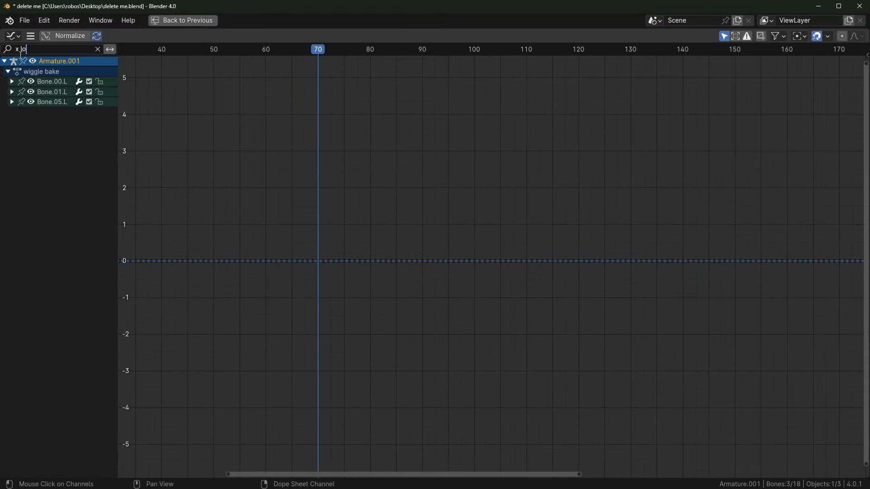
key("Return")
key("a")
key("Home")
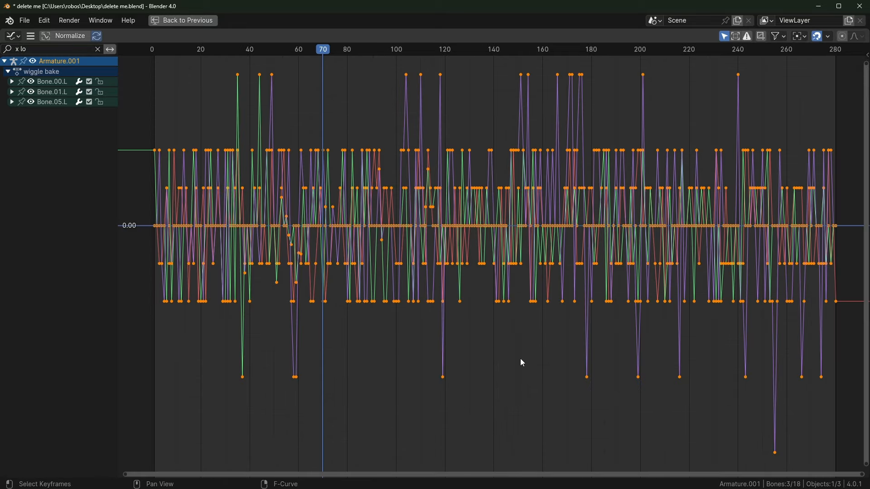
key("alt+a")
middle_click_drag(526, 407, 568, 357, "ctrl")
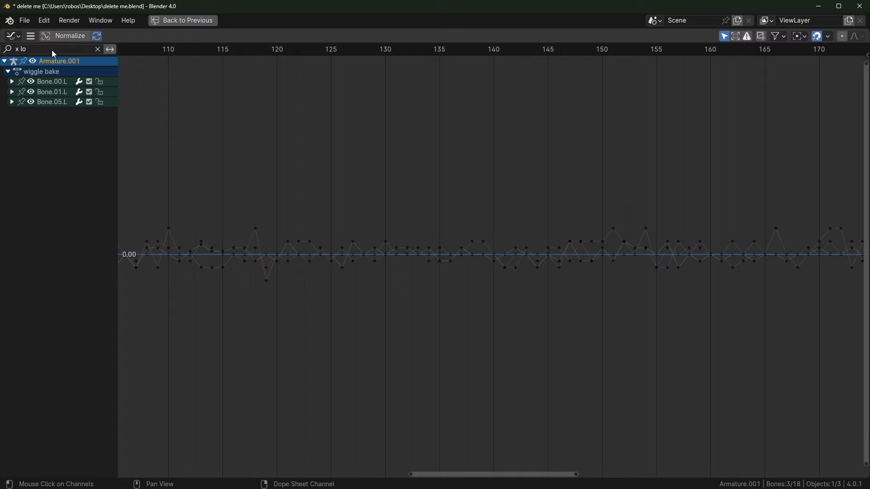
key("ctrl+space")
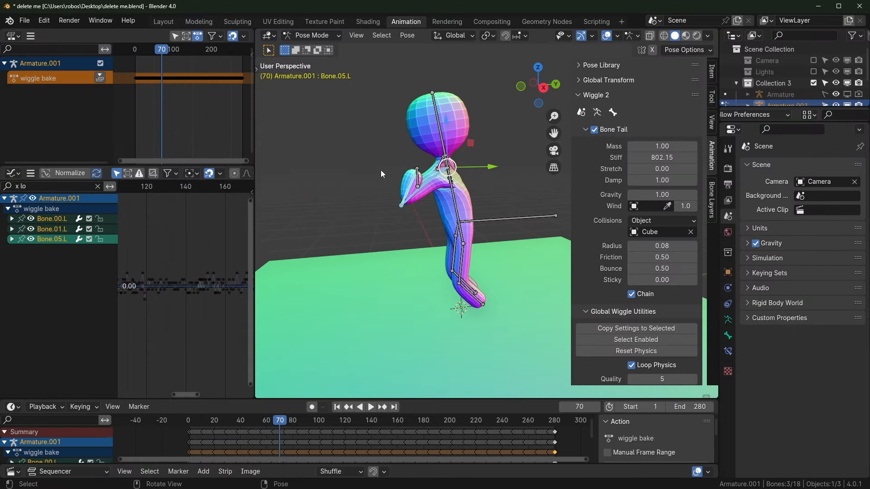
Change the Graph Editor channel filter to "y loc" and examine the Y location curves across the whole frame range
left_click(37, 50)
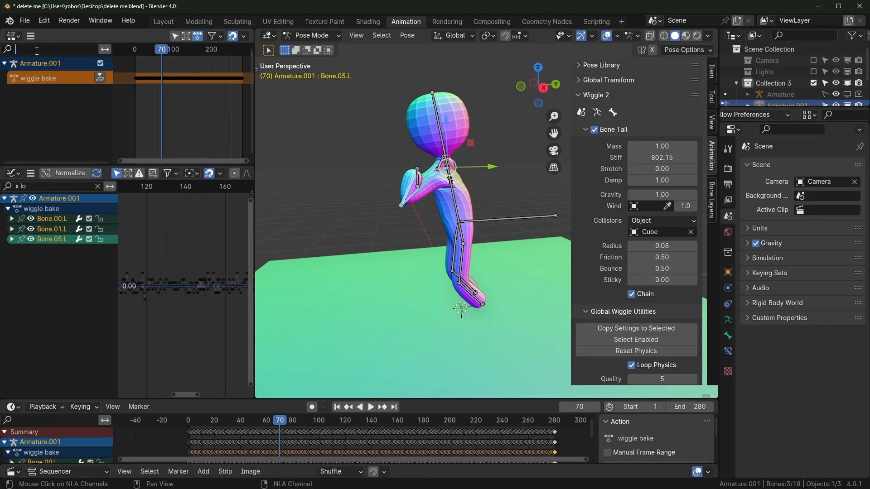
left_click(55, 189)
key("BackSpace")
key("BackSpace")
key("BackSpace")
key("BackSpace")
type("y loc")
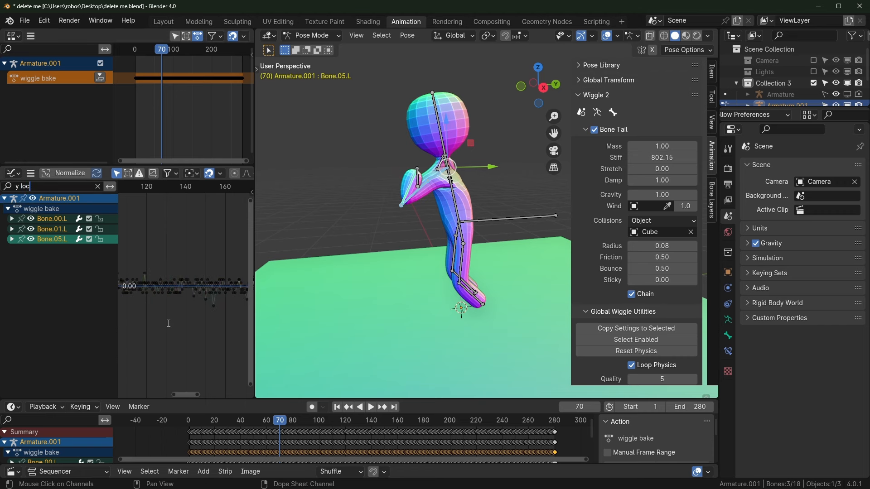
key("Return")
key("ctrl+space")
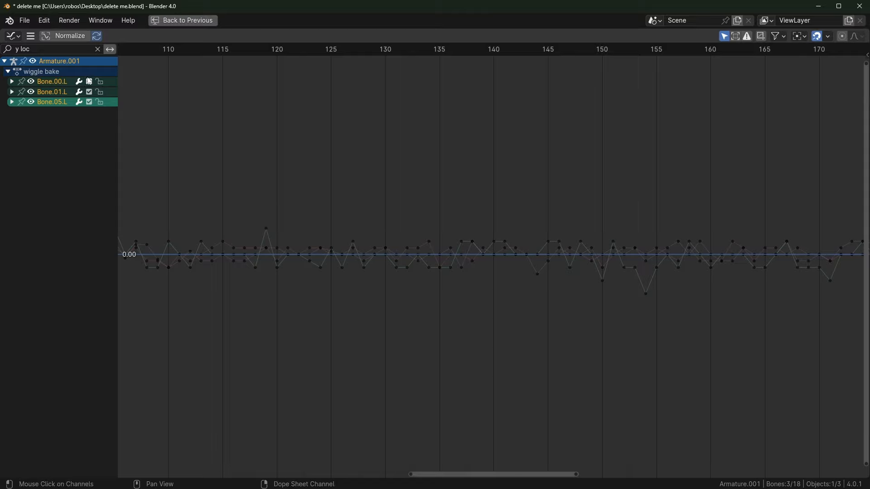
key("Home")
left_click(461, 332)
middle_click_drag(445, 367, 446, 407, "ctrl")
key("ctrl+space")
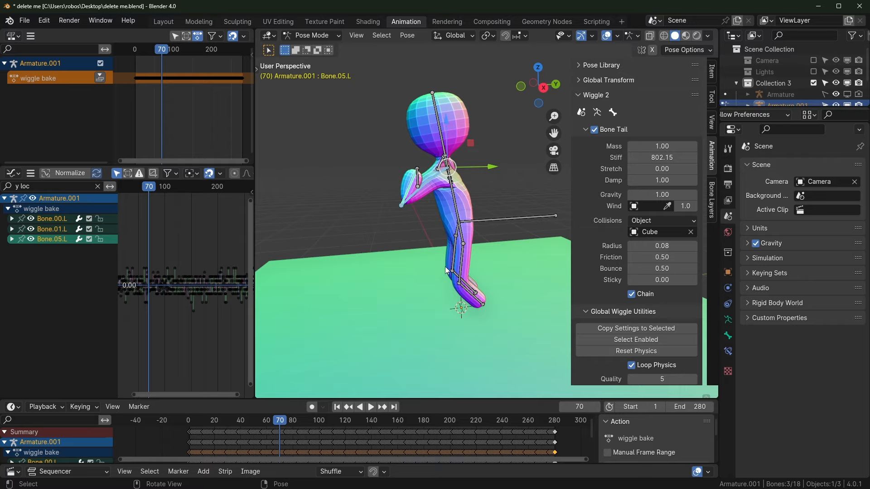
Filter the Graph Editor channels by "rot" and select only Bone.01.L to show its rotation curves
scroll(425, 253, "up", 2)
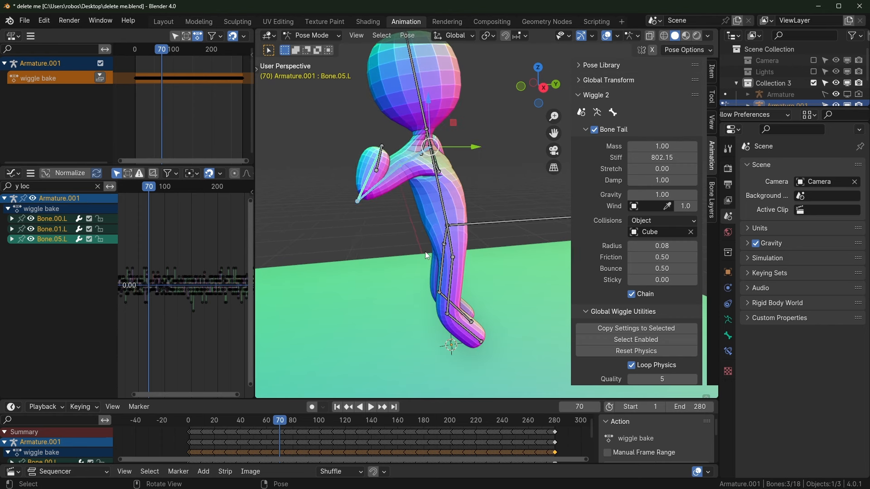
left_click(49, 186)
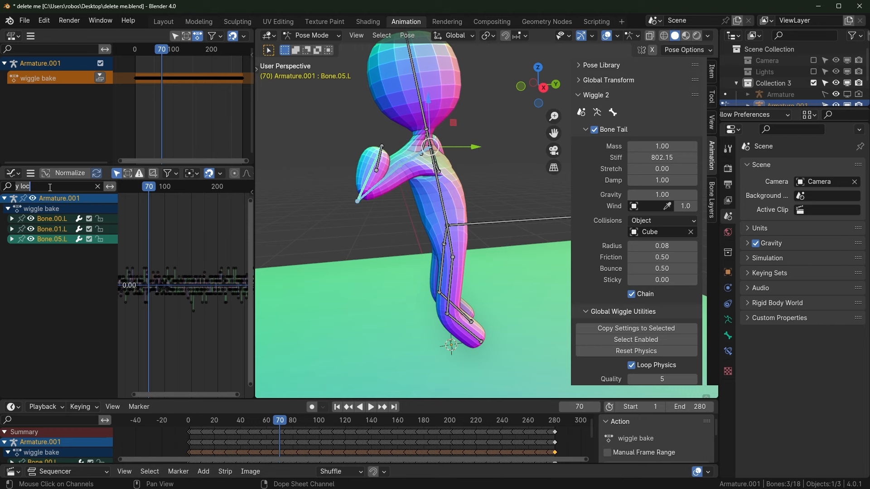
left_click(393, 178)
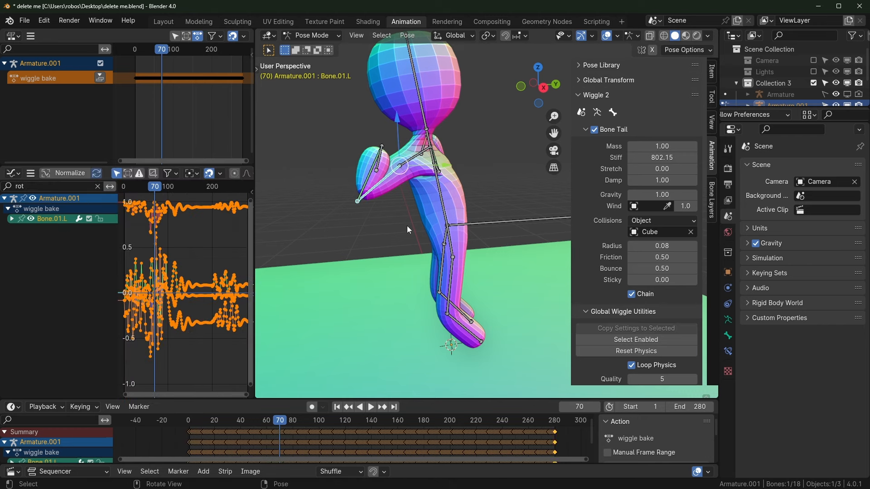
key("r")
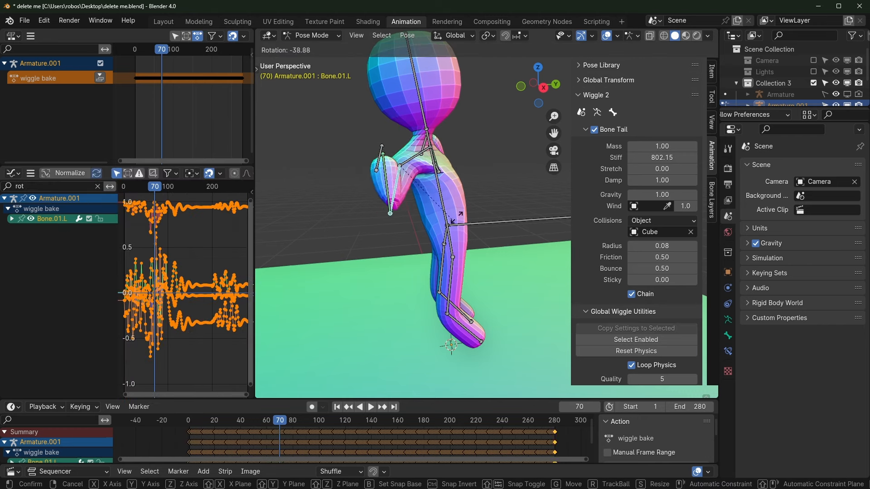
key("x")
key("x")
right_click(429, 238)
middle_click_drag(429, 238, 496, 252)
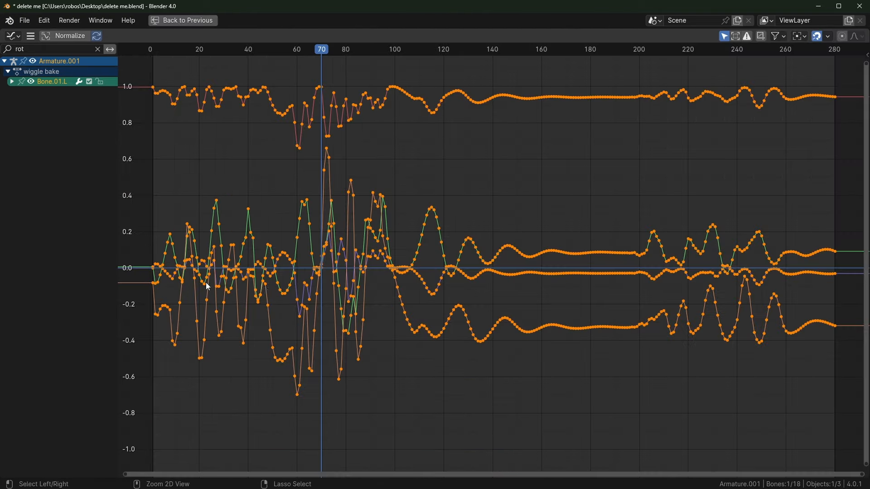
Flatten the green Bone.01.L rotation curve's keyframes from frame 134 to 142 by scaling them to 0 along Y
scroll(495, 268, "up", 3)
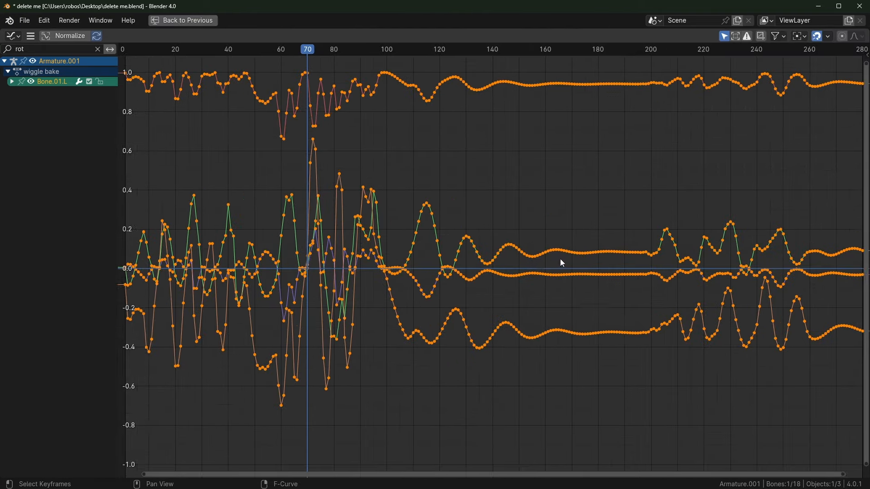
middle_click_drag(582, 247, 419, 241)
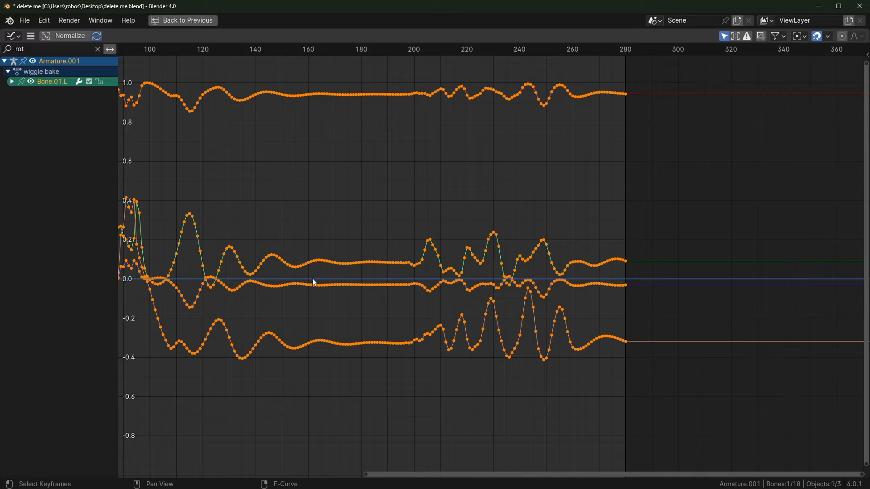
scroll(350, 289, "up", 4)
middle_click_drag(349, 289, 462, 264)
scroll(423, 272, "up", 2)
middle_click_drag(376, 302, 531, 299)
scroll(471, 292, "up", 5)
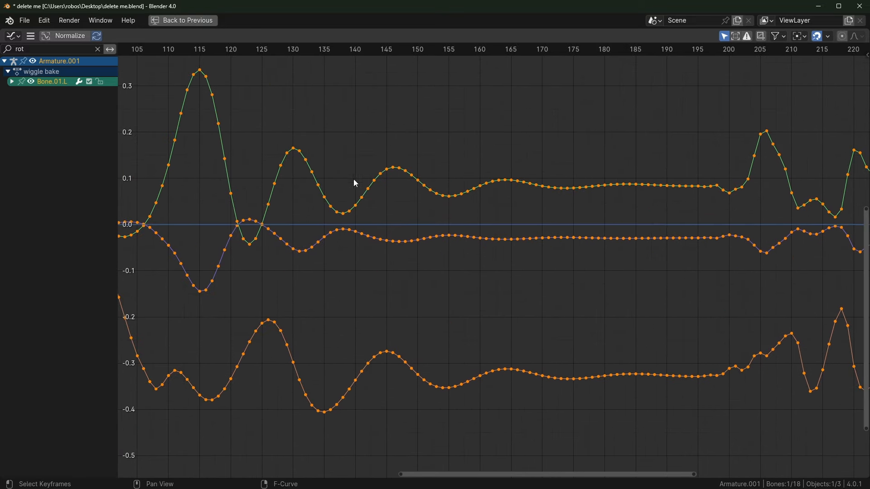
left_click_drag(305, 180, 379, 220)
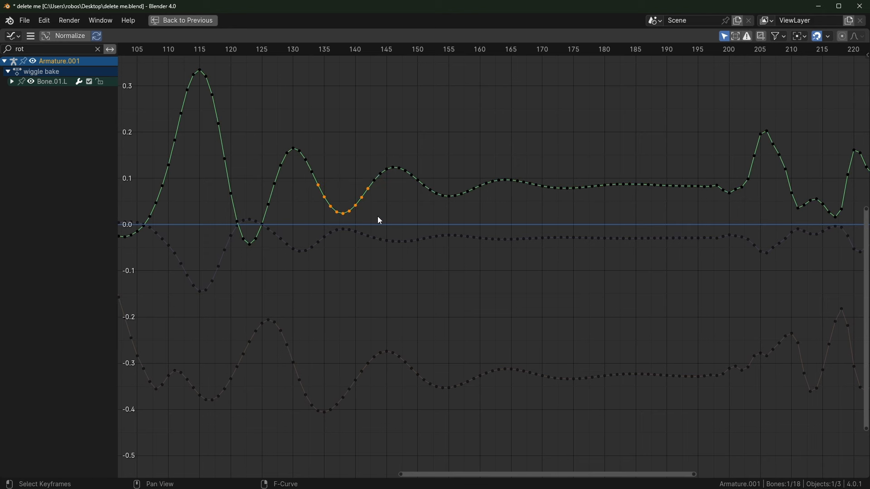
key("s")
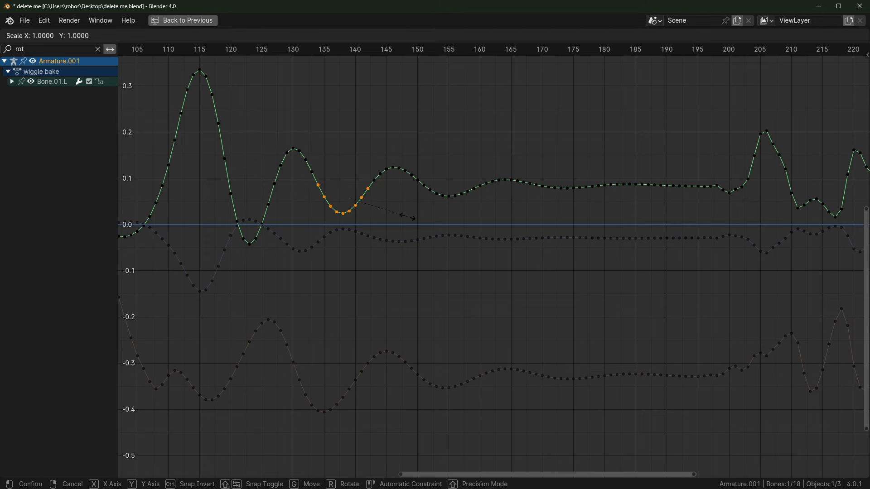
key("Escape")
key("s")
type("y")
type("0")
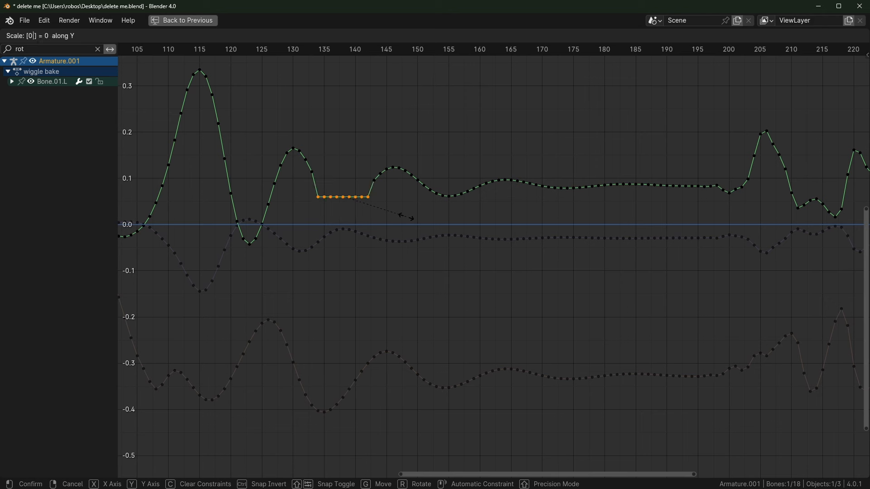
key("Return")
Move the flattened keyframes up to a value of about 0.08 and undo both the move and the flattening
key("g")
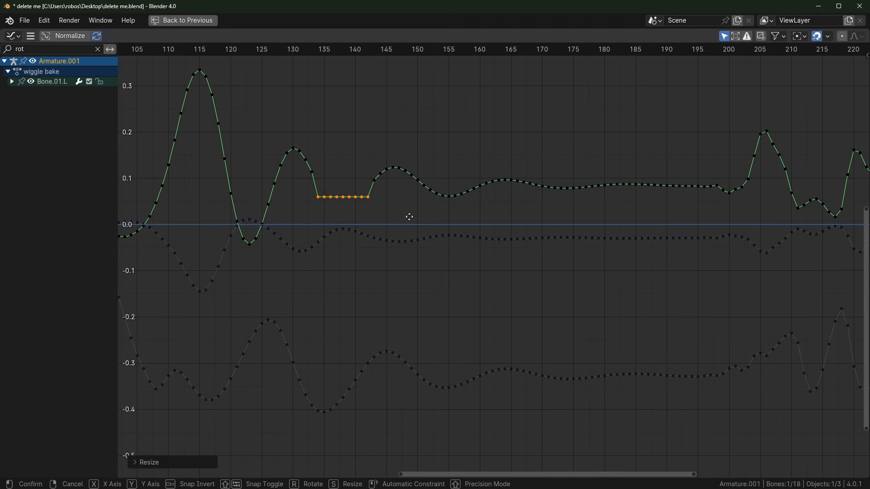
left_click(407, 208)
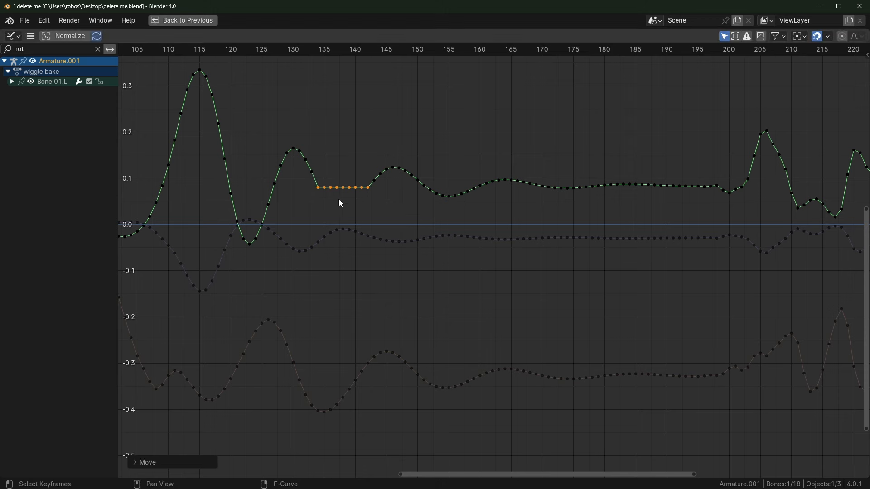
key("ctrl+z")
key("ctrl+z")
Examine the rotation curves of Bone.01.L before, around and after the selected keyframes
scroll(380, 210, "down", 8)
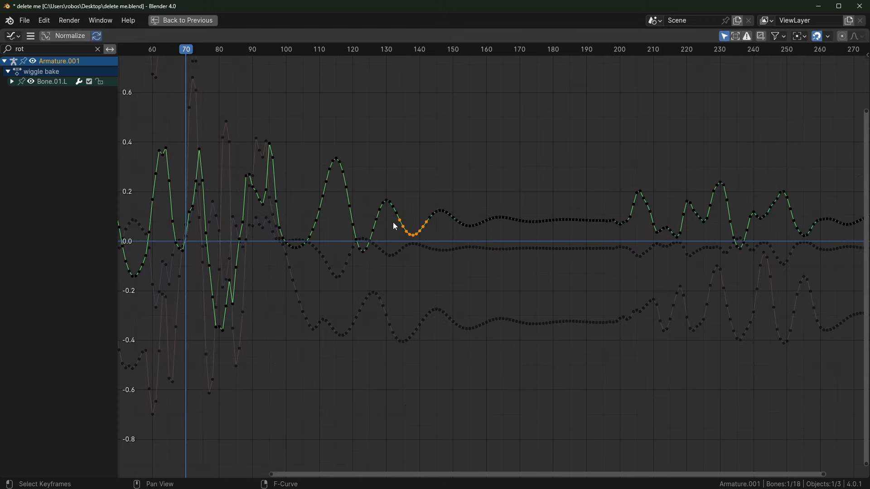
middle_click_drag(327, 236, 499, 237)
middle_click_drag(408, 257, 353, 256)
middle_click_drag(703, 249, 299, 251)
middle_click_drag(542, 252, 675, 255)
middle_click_drag(309, 269, 525, 269)
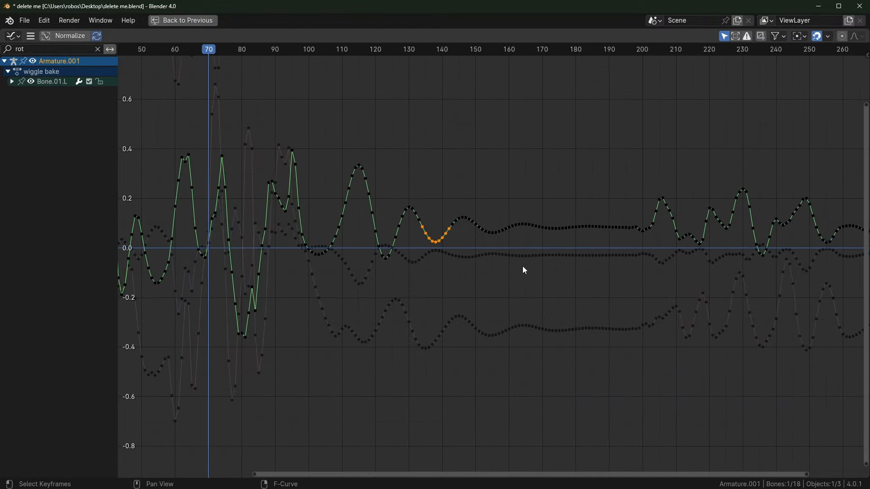
scroll(524, 268, "up", 2)
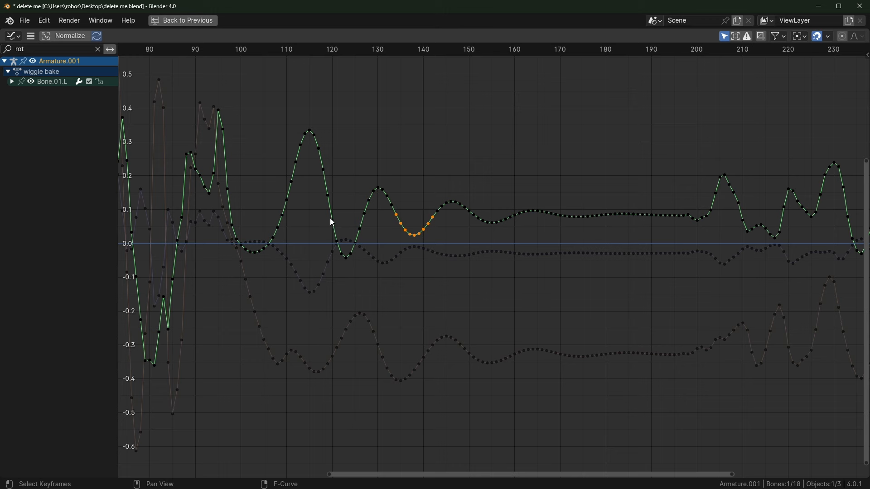
scroll(430, 219, "up", 3)
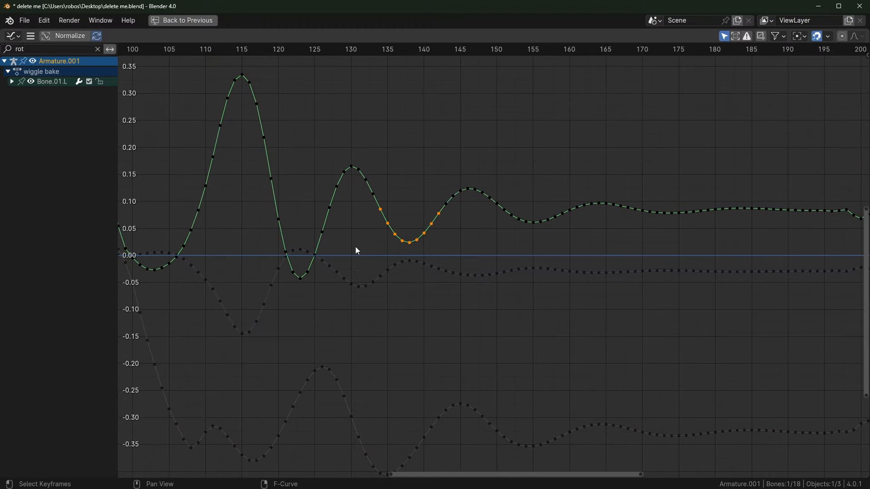
Scale the green curve's keyframes from frame 134 to 142 to 0 along Y and raise them to about 0.075
left_click_drag(360, 247, 463, 204)
key("y")
key("0")
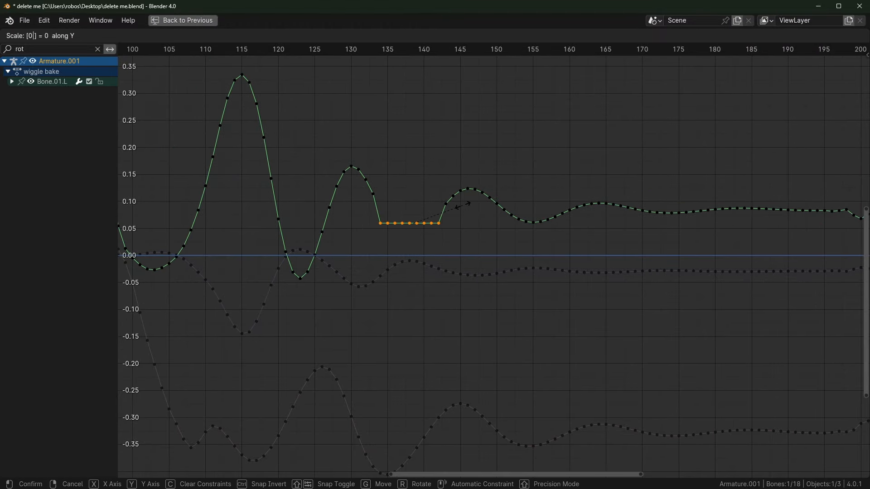
key("Return")
key("g")
key("y")
left_click(460, 198)
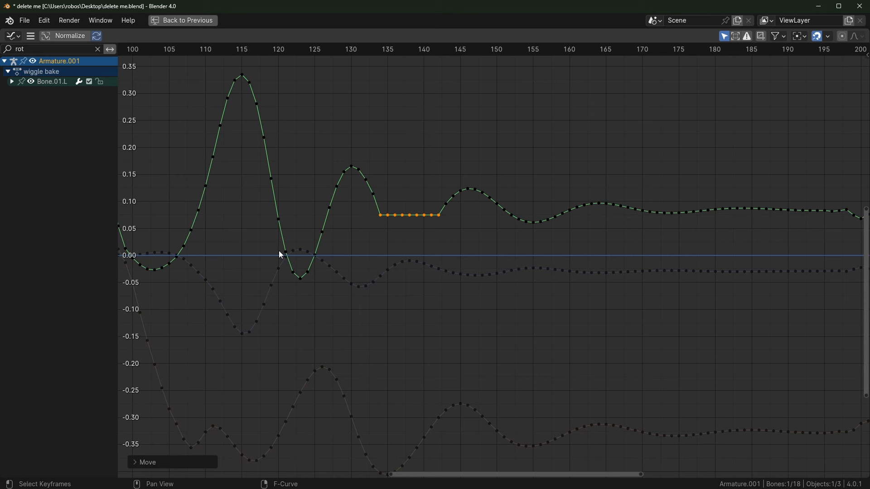
Lower the flattened keyframes vertically to about 0.00 and undo both moves and the flattening
key("g")
key("y")
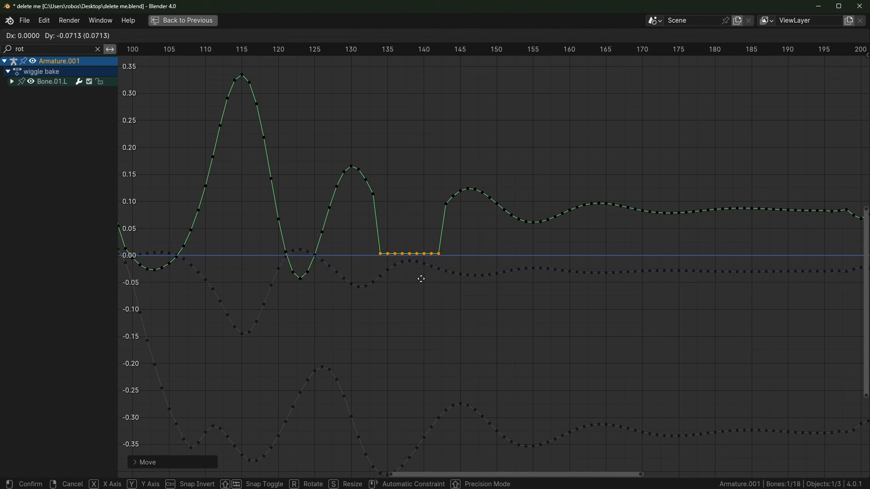
left_click(419, 276)
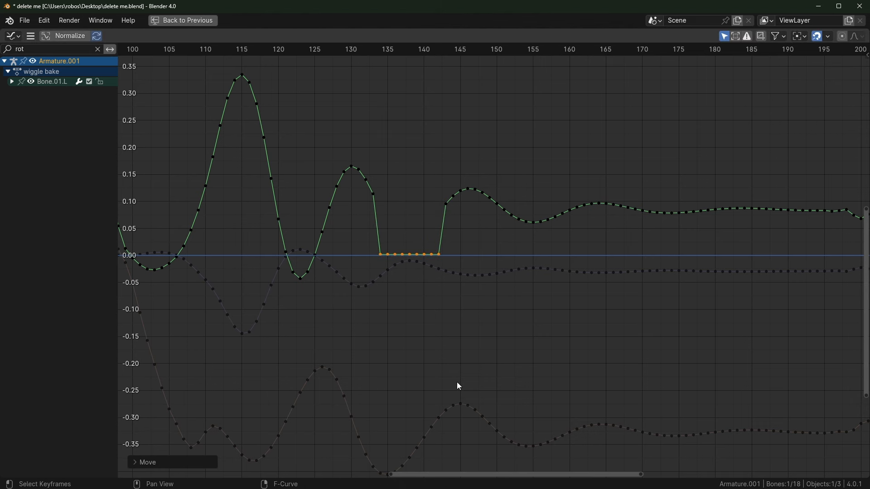
key("ctrl+z")
key("ctrl+z")
key("ctrl+z")
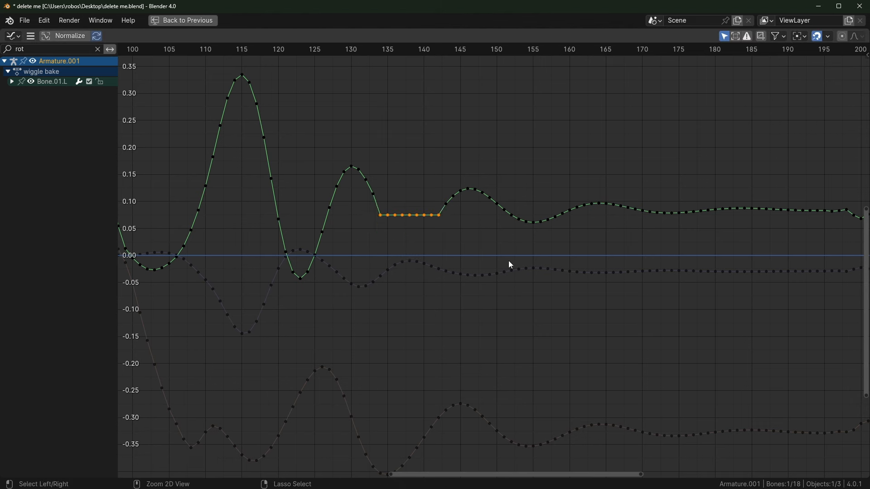
Select the blue rotation curve's keyframes from about frame 132 to 147 and restore the full workspace layout
mouse_move(358, 313)
left_mouse_down()
mouse_move(402, 282)
mouse_move(476, 256)
left_mouse_up()
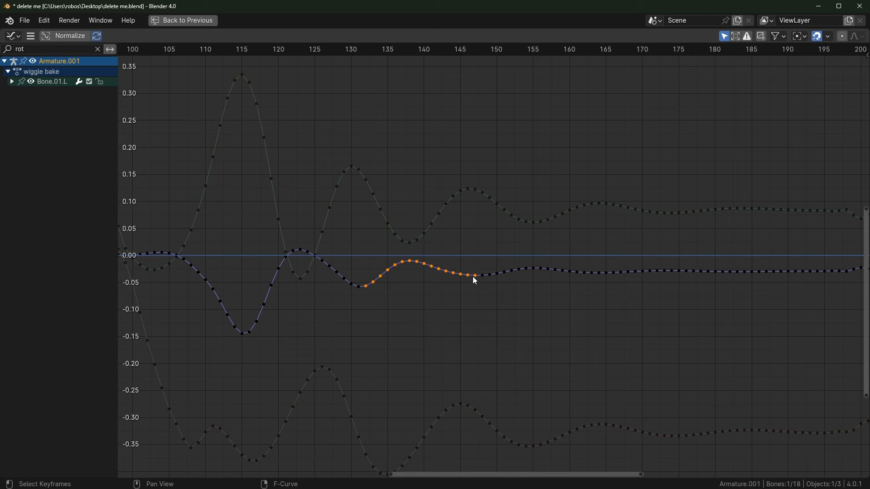
key("ctrl+space")
scroll(415, 294, "down", 4)
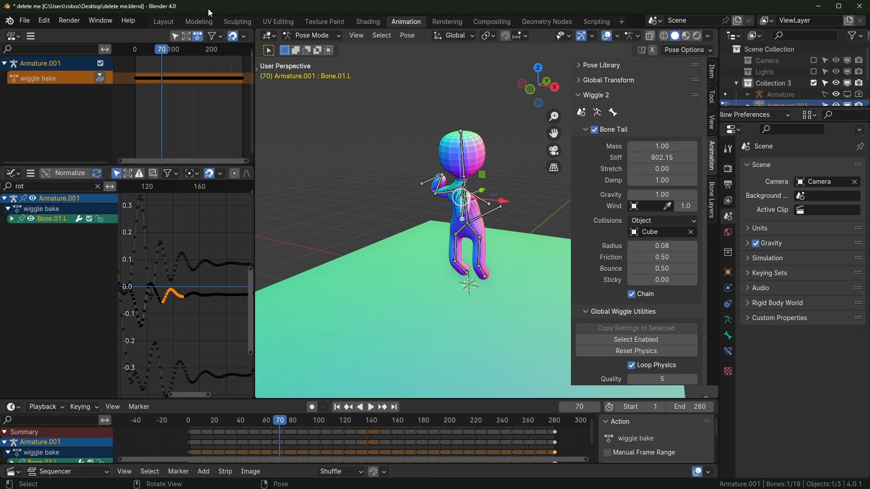
scroll(633, 261, "down", 5)
scroll(633, 262, "up", 5)
scroll(650, 190, "down", 5)
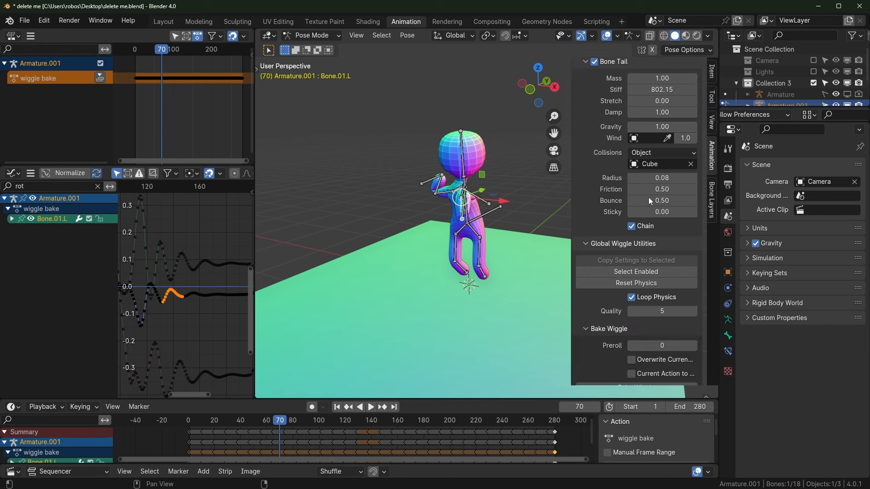
scroll(618, 353, "up", 5)
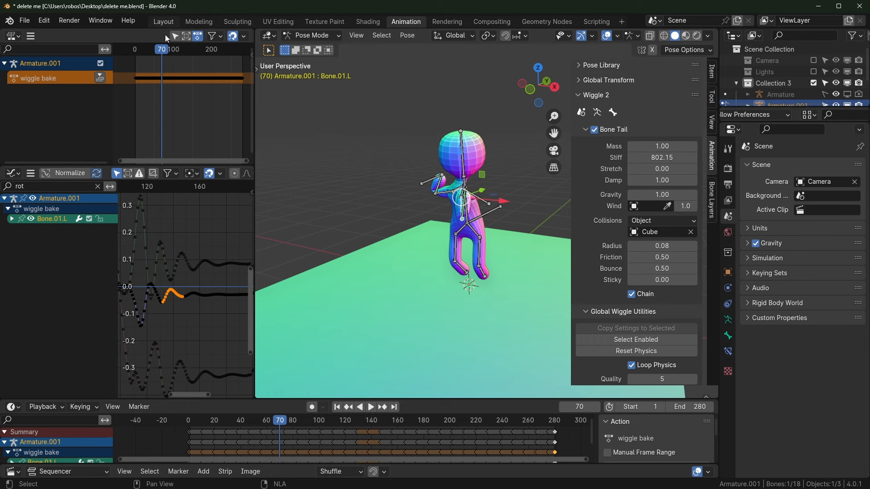
Change the Graph Editor area to the Action Editor and assign the punching action to the armature
left_click(13, 173)
left_click(130, 202)
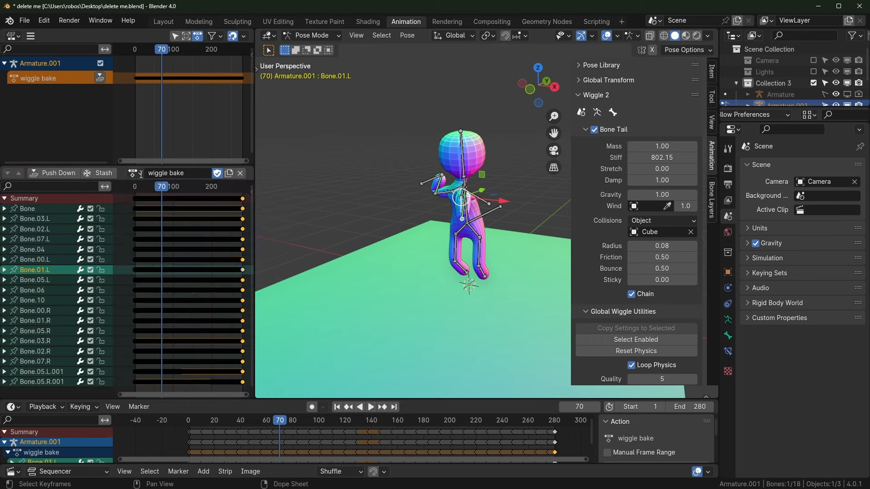
left_click(135, 173)
left_click(147, 223)
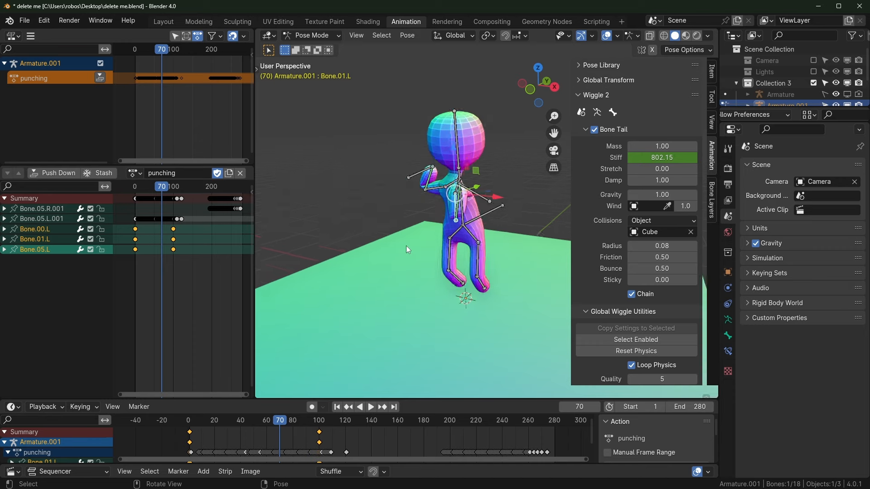
Play the punching action from frame 1 and stop it at frame 59
key("shift+Left")
key("space")
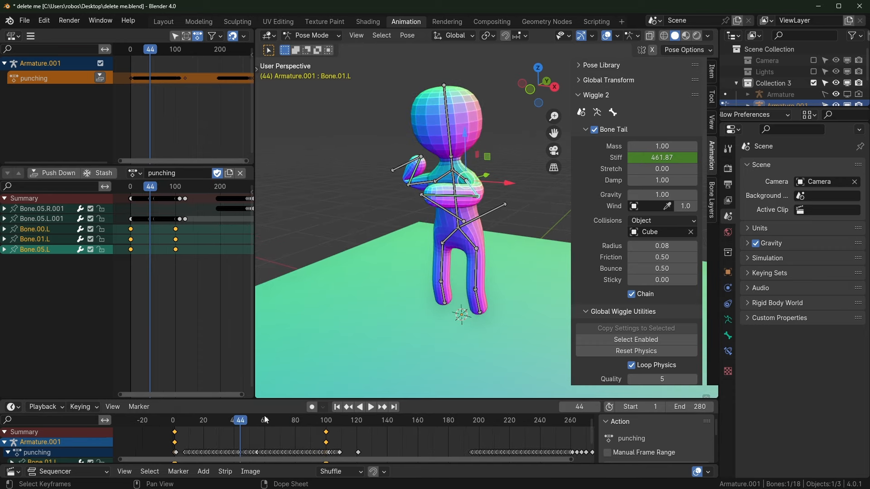
key("space")
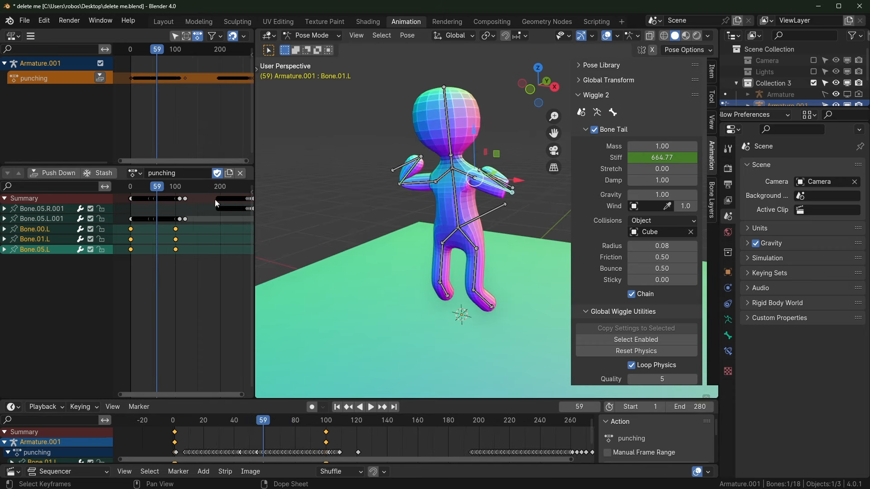
Play the punching animation in the Layout workspace and return to frame 1
left_click(164, 22)
scroll(384, 202, "down", 4)
scroll(387, 202, "up", 2)
key("space")
scroll(387, 202, "down", 2)
middle_click_drag(372, 204, 328, 206)
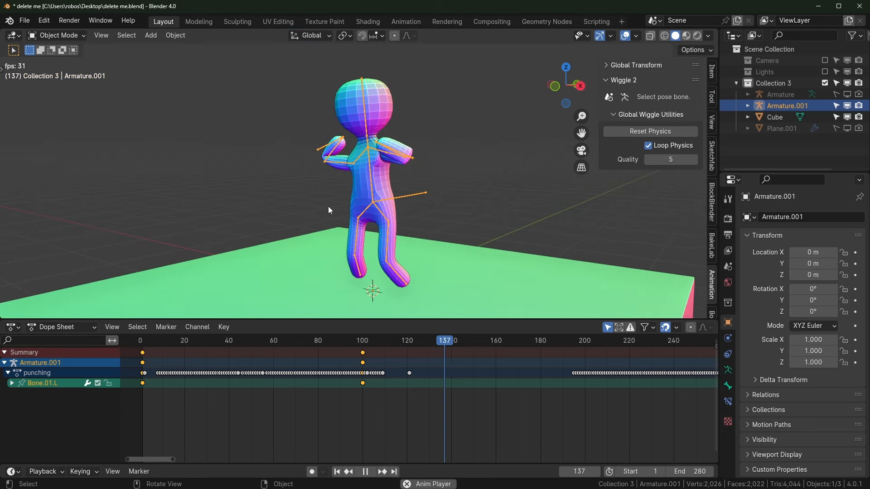
key("shift+Left")
key("space")
key("shift+Left")
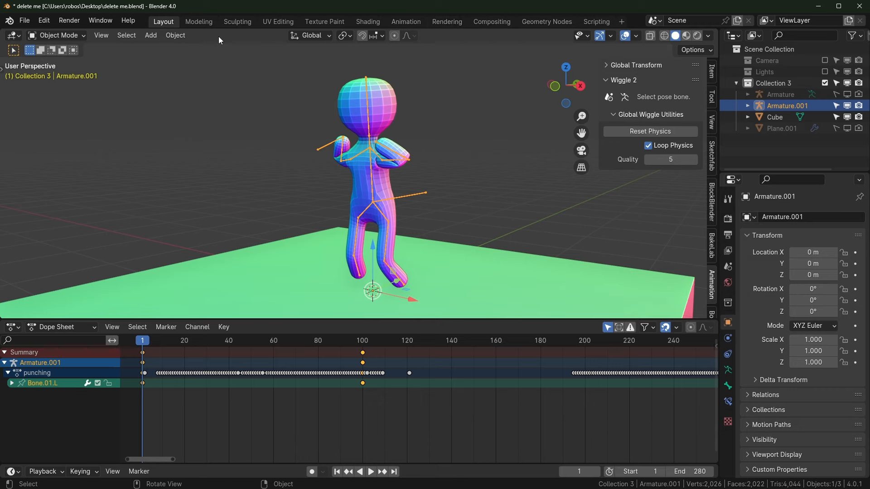
Enlarge the Timeline area in the Animation workspace and save the file
left_click(406, 21)
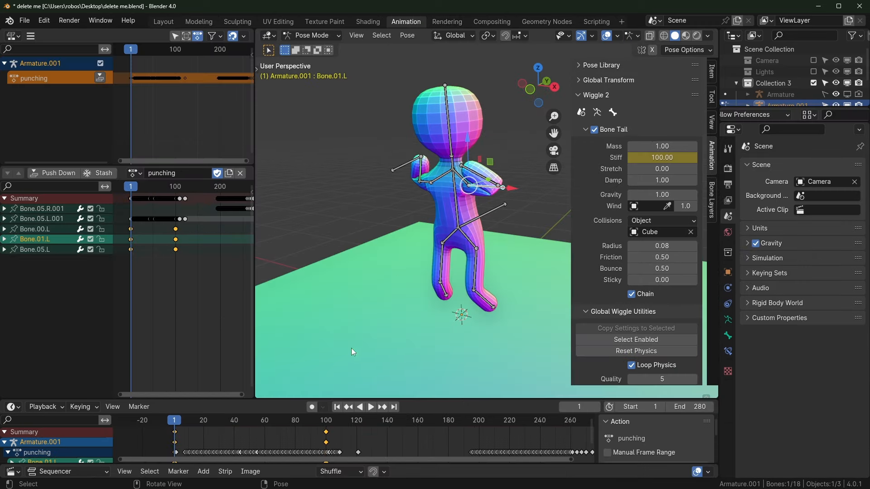
left_click_drag(257, 400, 312, 348)
key("ctrl+s")
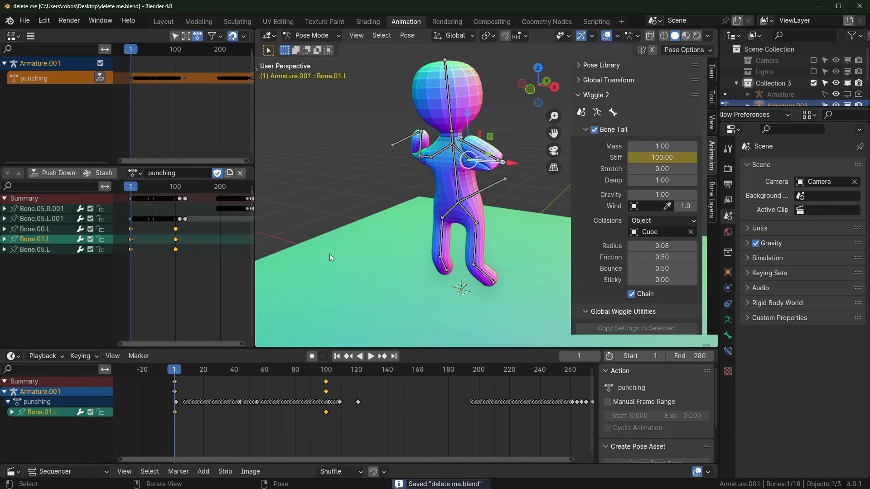
Play the punching animation while viewing the character from the side
key("space")
middle_click_drag(330, 254, 419, 213)
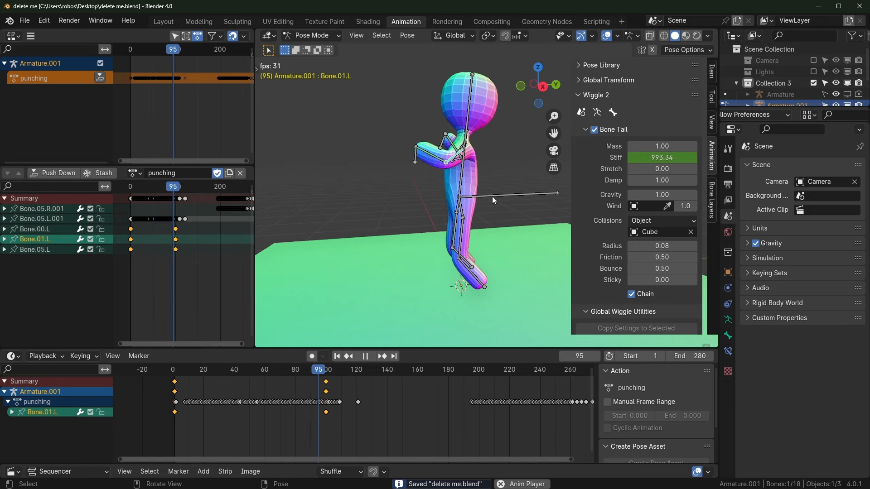
key("space")
Turn on auto keying for the punching action, stop playback and return to frame 1
left_click(313, 360)
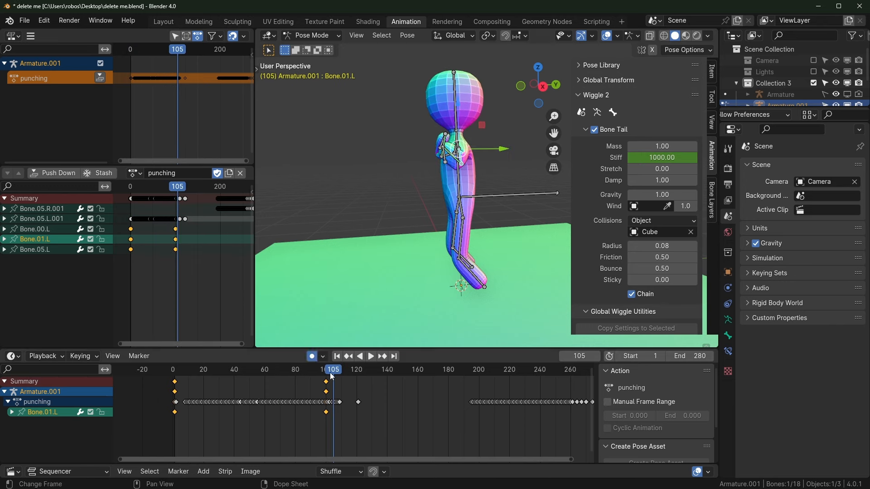
key("shift+Left")
scroll(476, 245, "down", 3)
mouse_move(484, 235)
middle_mouse_down()
mouse_move(443, 257)
mouse_move(475, 230)
middle_mouse_up()
scroll(476, 233, "up", 2)
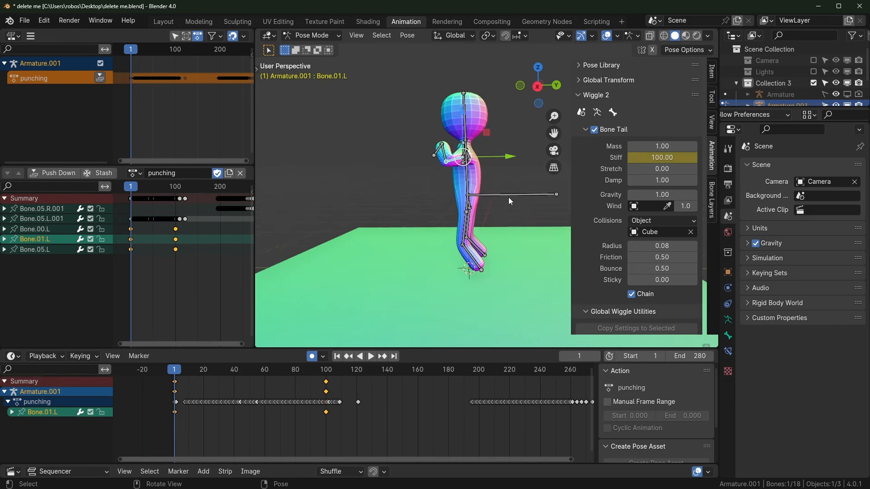
Record the root bone behind the hips being moved and rotated live during playback, and stop the animation
left_click(509, 197)
key("space")
key("g")
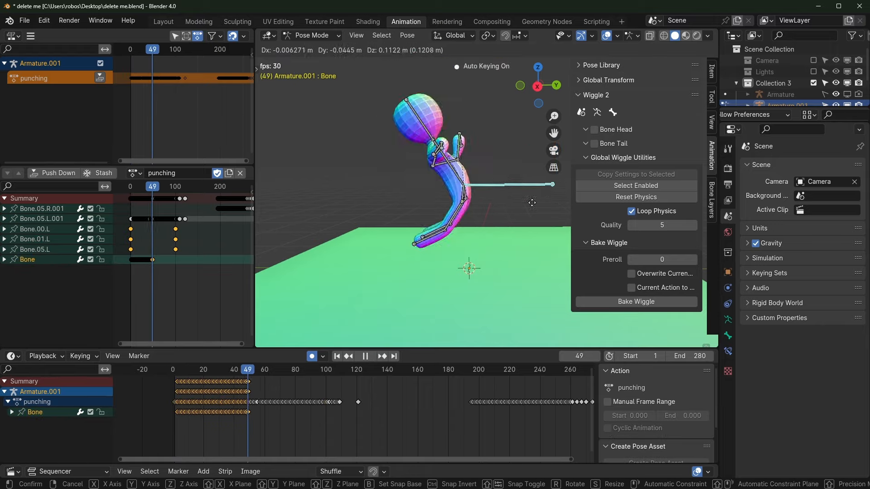
left_click(492, 168)
key("r")
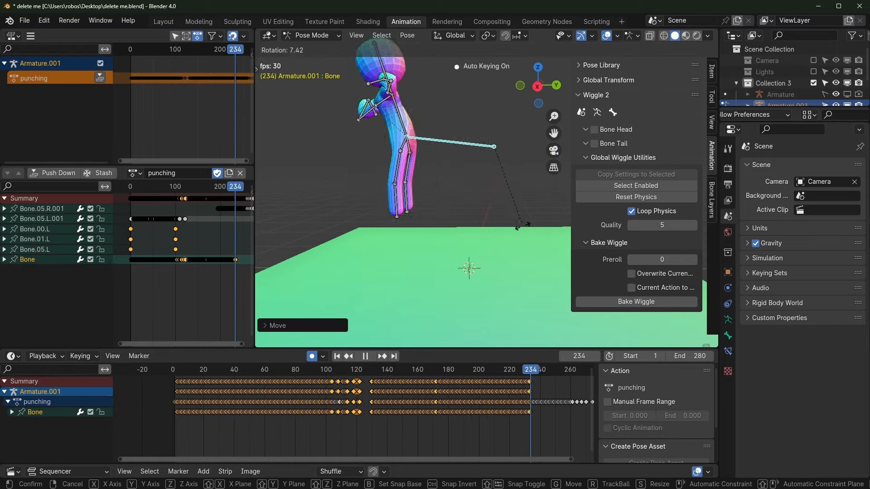
left_click(445, 299)
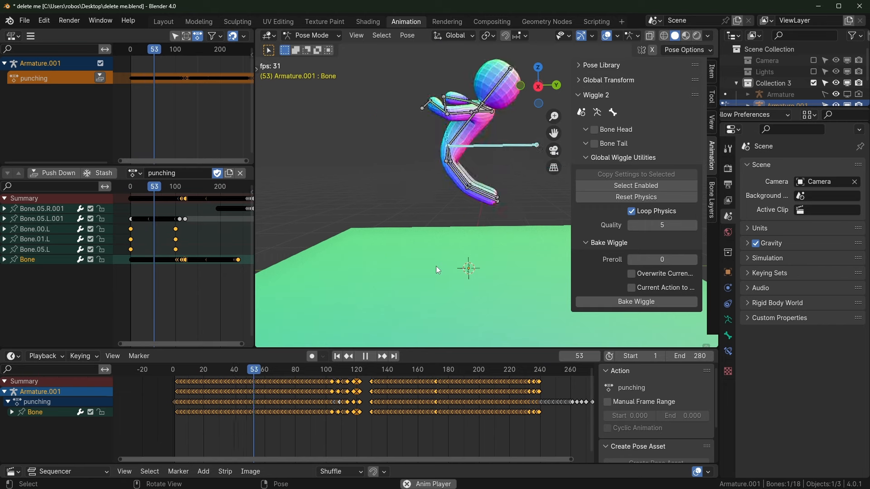
key("space")
Enlarge the Sequencer and add the movie outro.mp4 from the temp\lip sync\my char folder at frame 1
left_click_drag(286, 465, 286, 410)
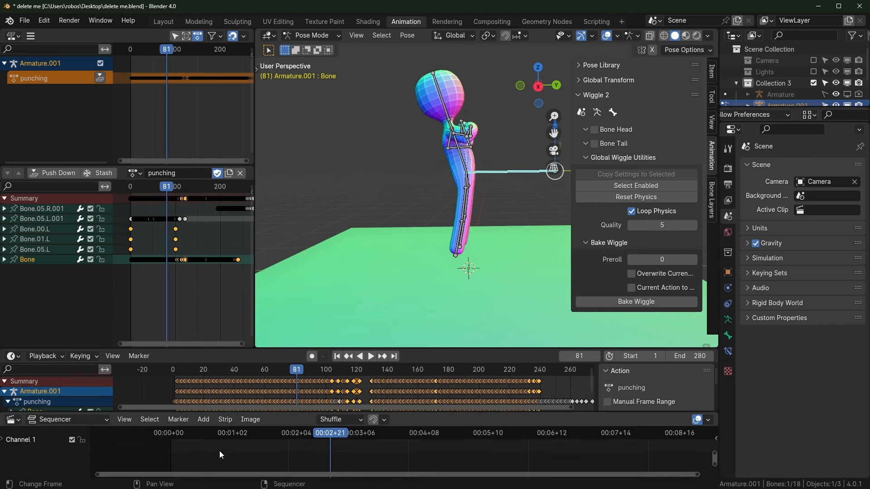
scroll(219, 450, "down", 2)
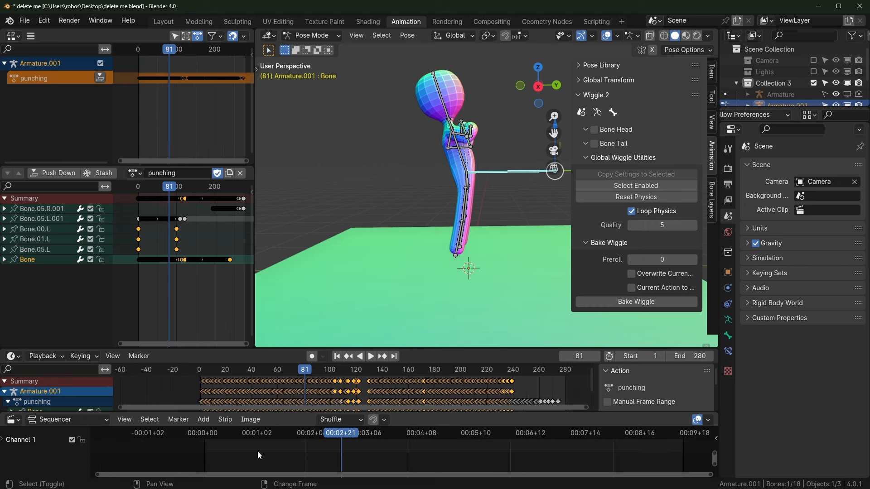
key("shift+Left")
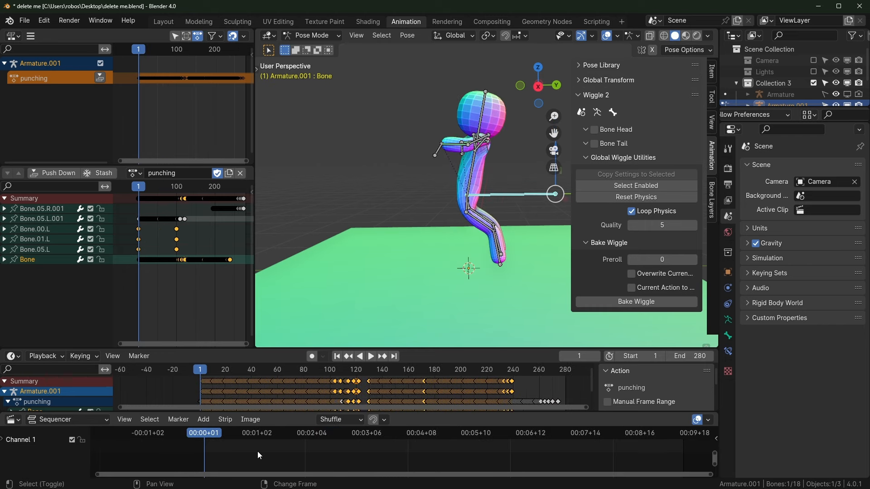
key("shift+a")
left_click(232, 376)
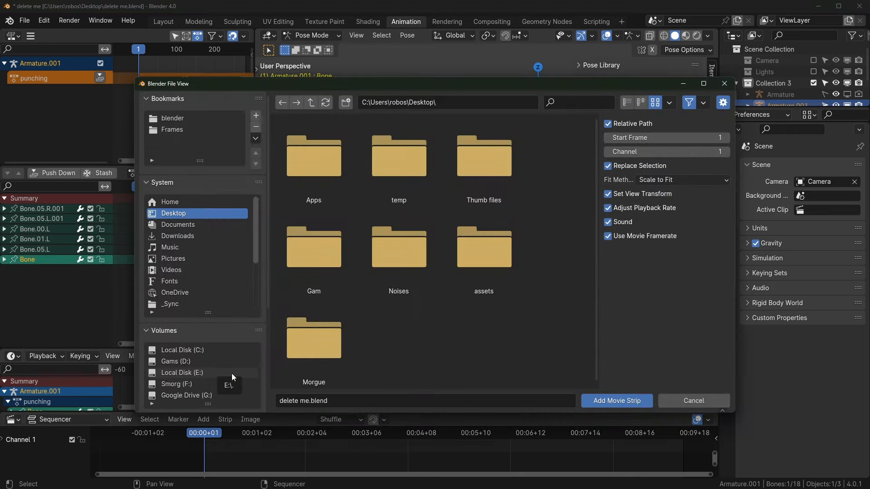
double_click(398, 156)
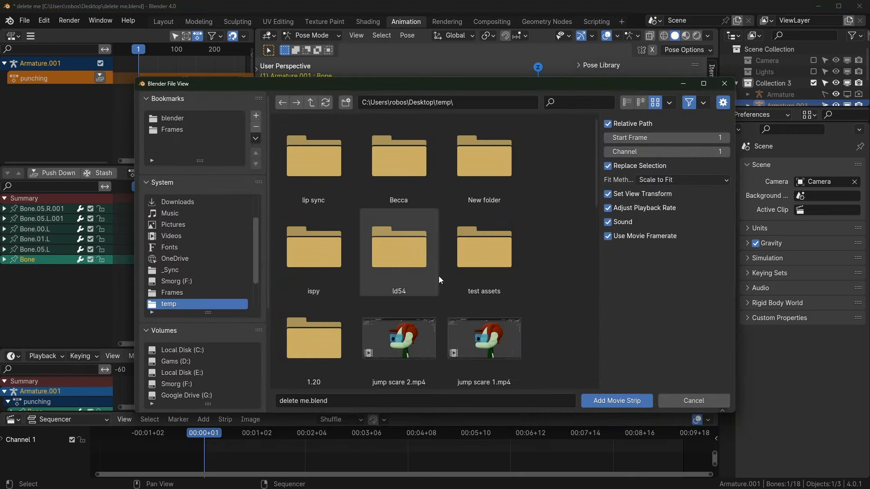
double_click(317, 158)
double_click(319, 161)
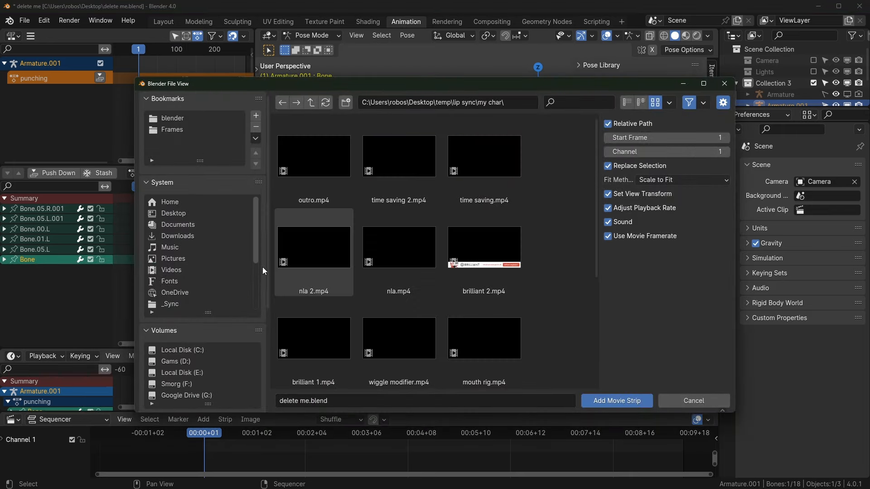
left_click(322, 167)
left_click(599, 398)
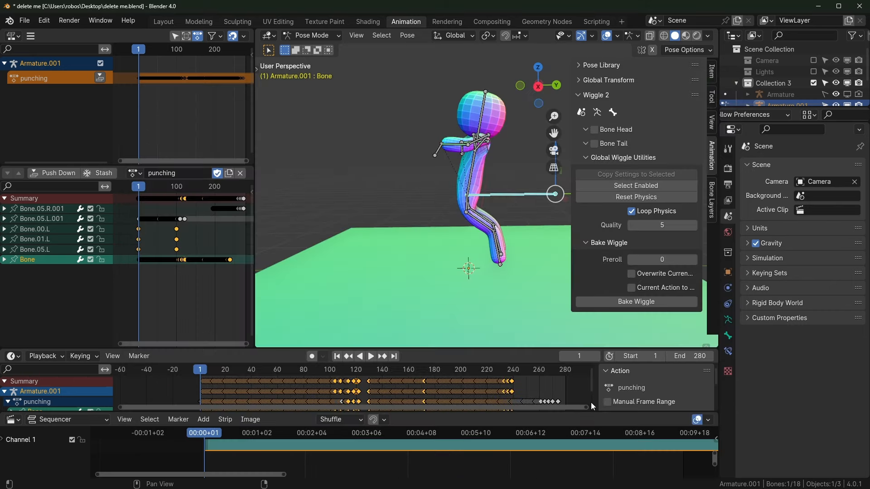
Look at the playback audio options and delete the outro.mp4 movie strip in Channel 2 of the Sequencer
left_click(62, 357)
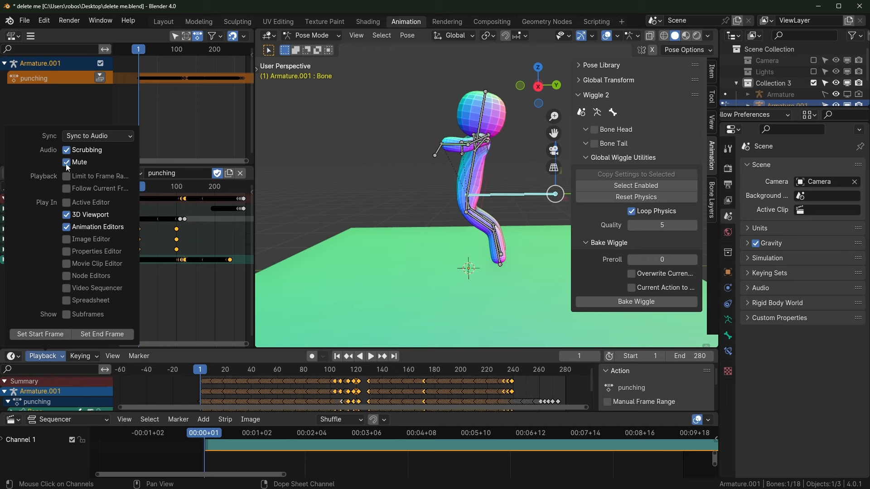
middle_click_drag(399, 453, 385, 471)
left_click(273, 452)
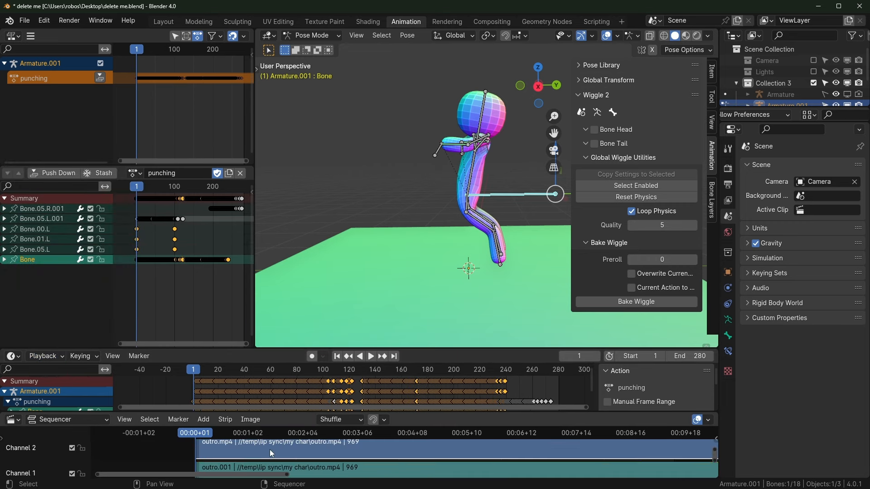
key("Delete")
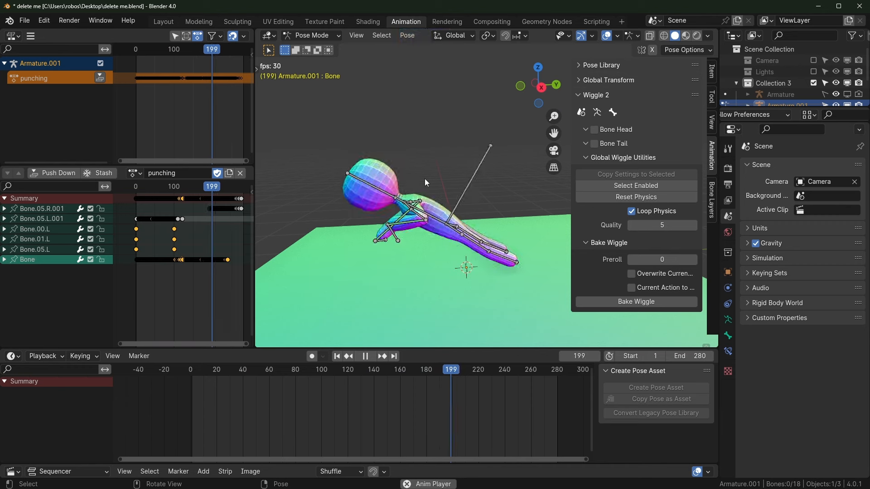
Select all wiggle-enabled bones in the Layout workspace and set their Wiggle 2 gravity to 0
key("space")
middle_click_drag(425, 178, 542, 190)
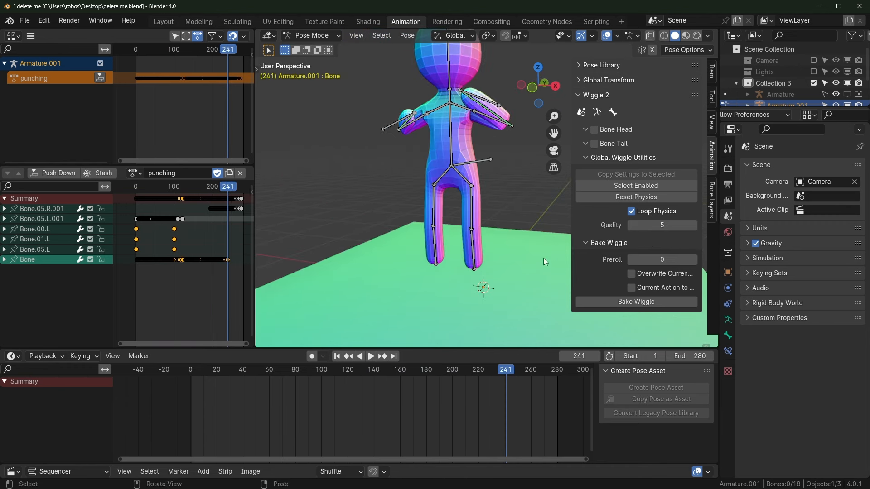
left_click(640, 185)
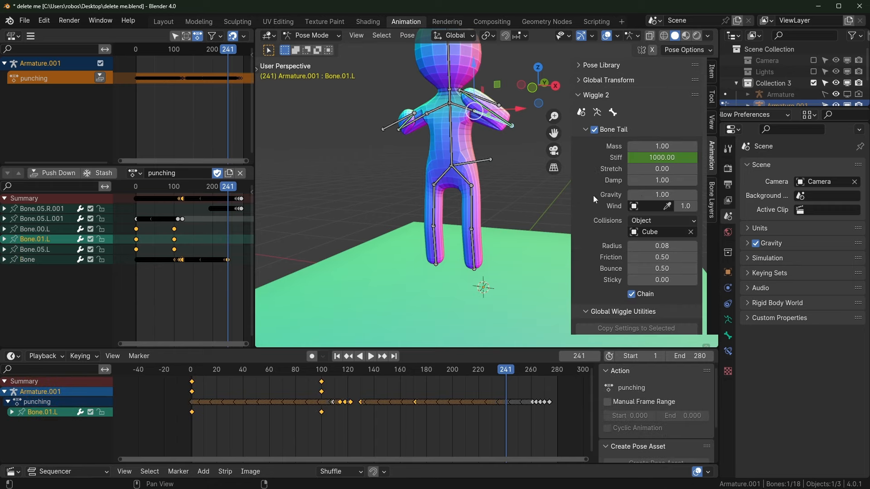
left_click(163, 22)
key("ctrl+Tab")
left_click(649, 339)
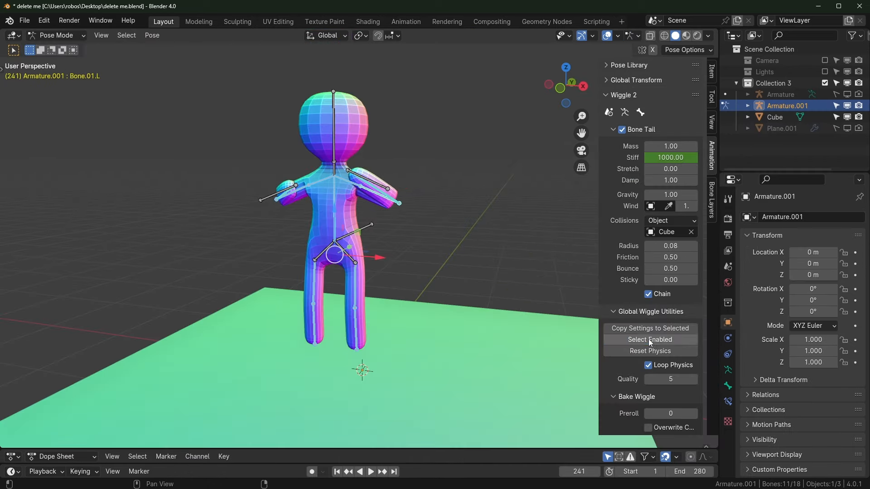
key("space")
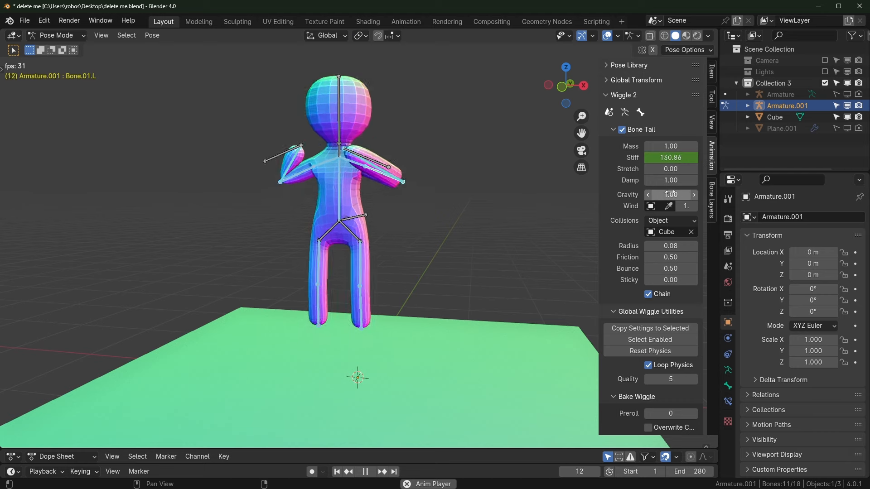
key("BackSpace")
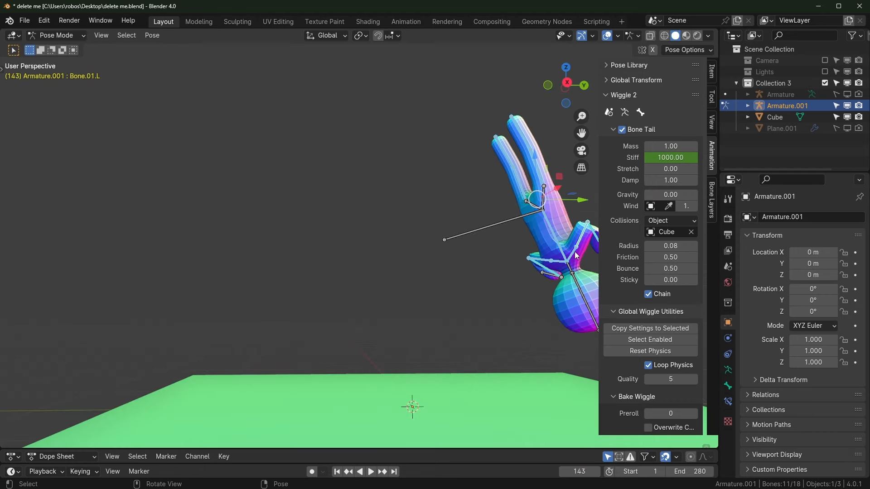
Clear the Stiff keyframes from the keyed wiggle bones Bone.01.L, Bone.05.L and Bone.00.L
right_click(662, 158)
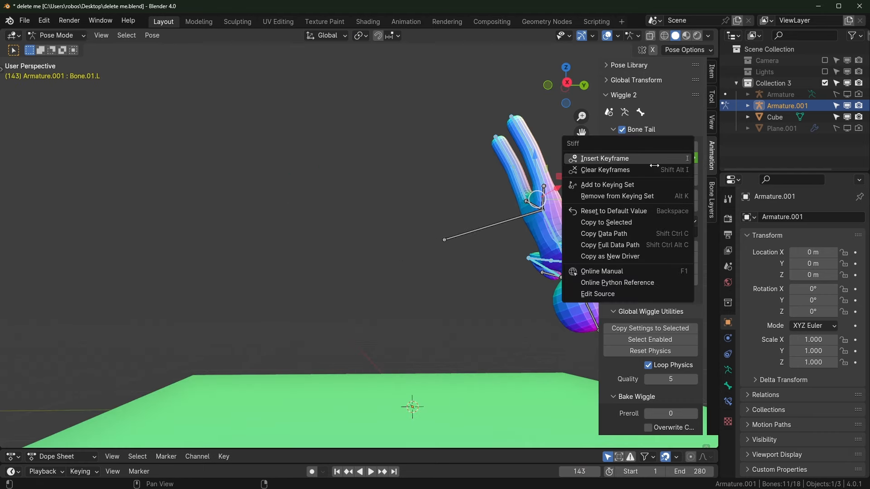
left_click(641, 172)
middle_click_drag(380, 267, 468, 270)
scroll(468, 270, "up", 3)
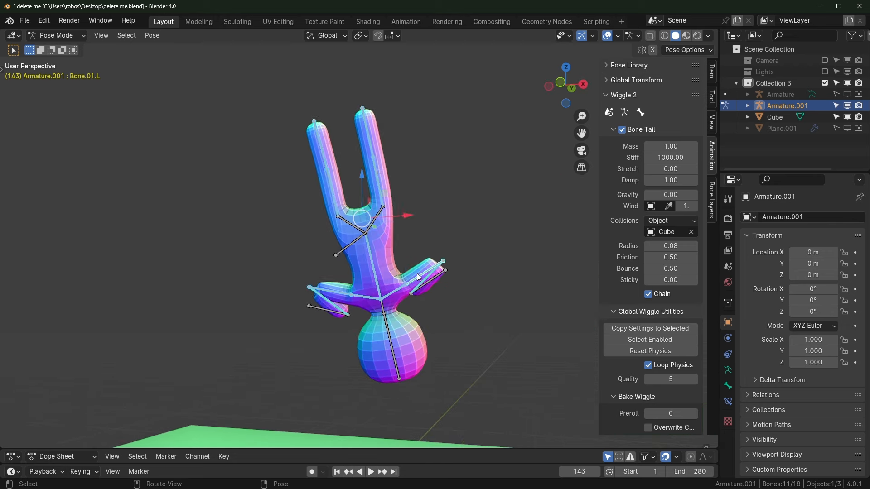
left_click(426, 277)
right_click(670, 157)
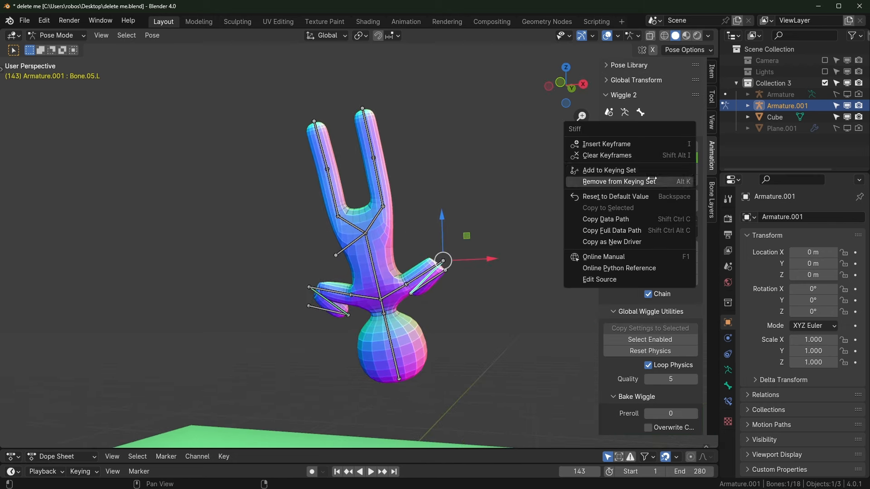
left_click(642, 172)
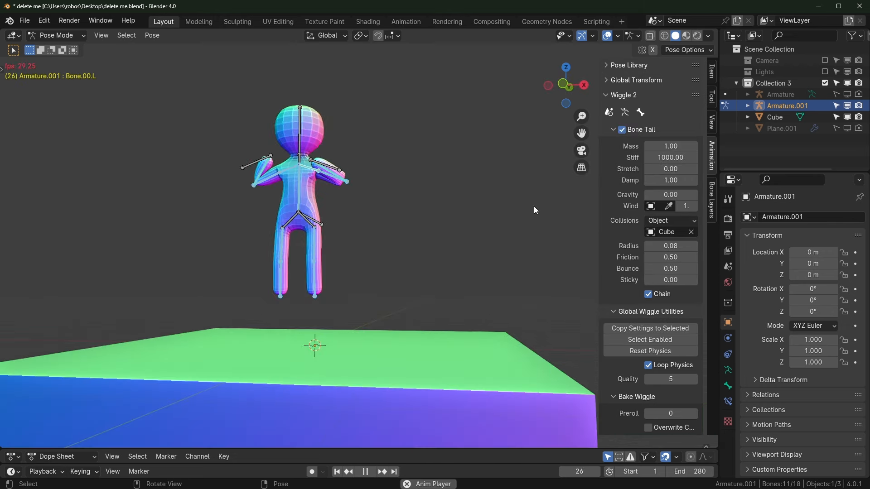
Stop playback and set the Stiff value of all selected wiggle bones to 100
key("space")
left_click(675, 159)
type("10")
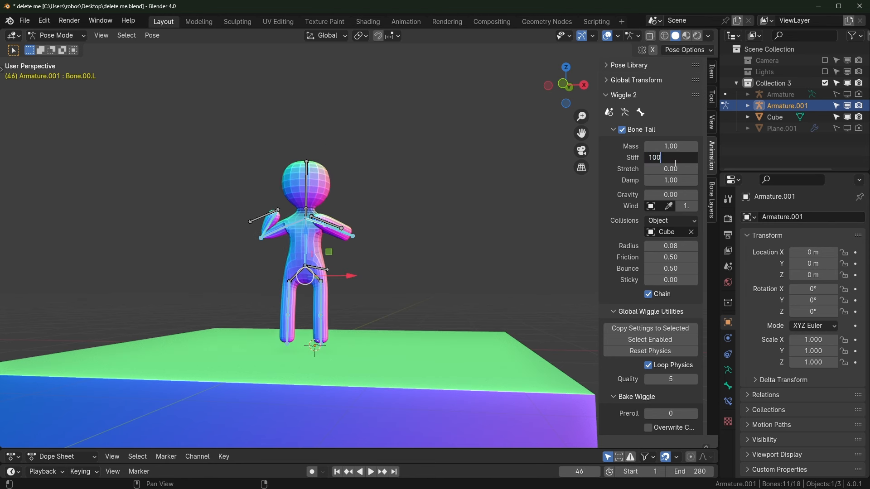
key("Return")
Set the selected bones' Stiff value to 1 and play the animation while viewing the character from several sides
left_click(680, 159)
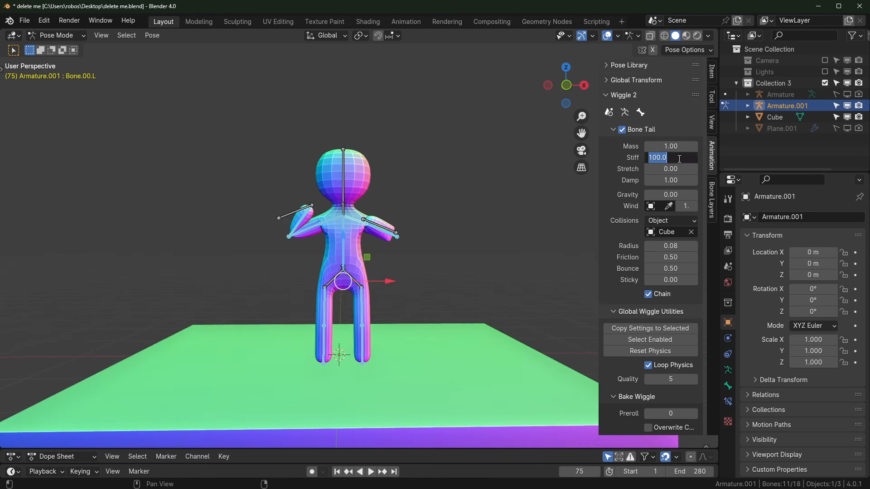
type("1")
key("Return")
middle_click_drag(452, 244, 439, 222)
key("space")
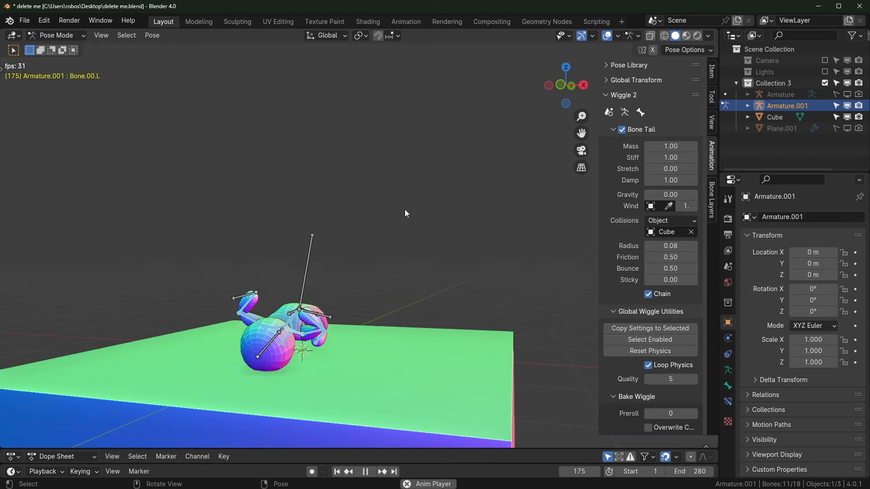
middle_click_drag(404, 209, 308, 233)
middle_click_drag(235, 255, 431, 280)
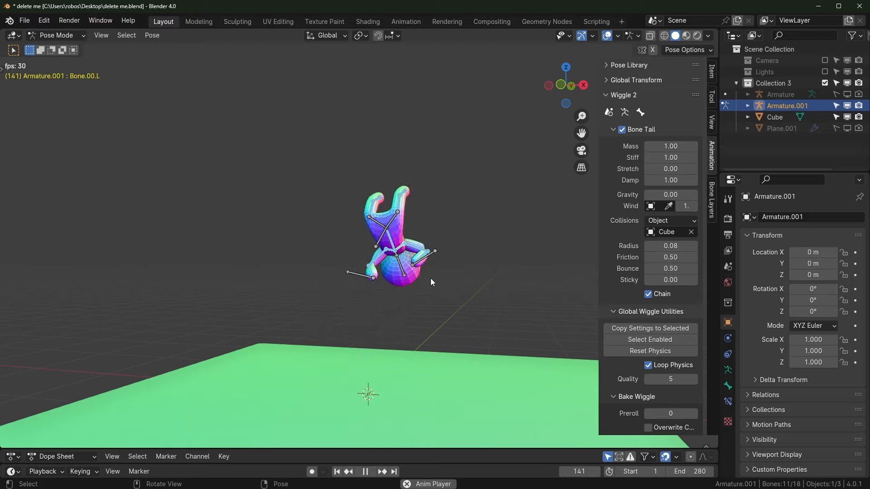
middle_click_drag(430, 278, 465, 267)
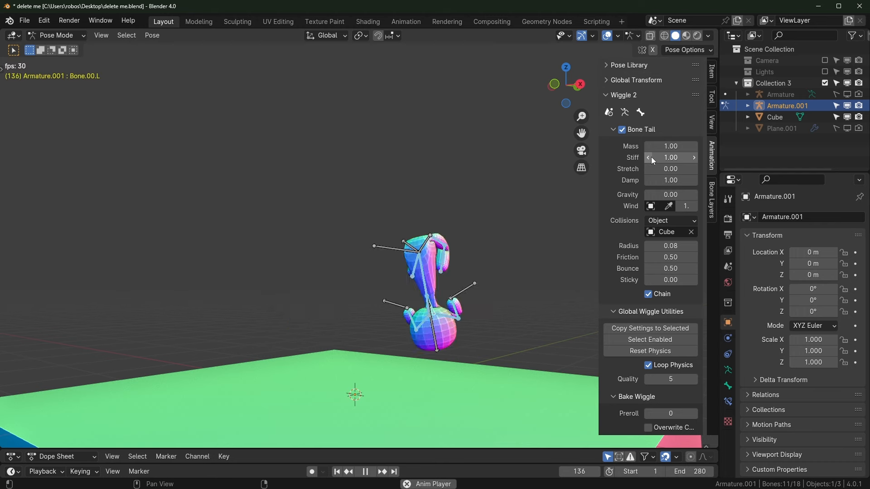
key("space")
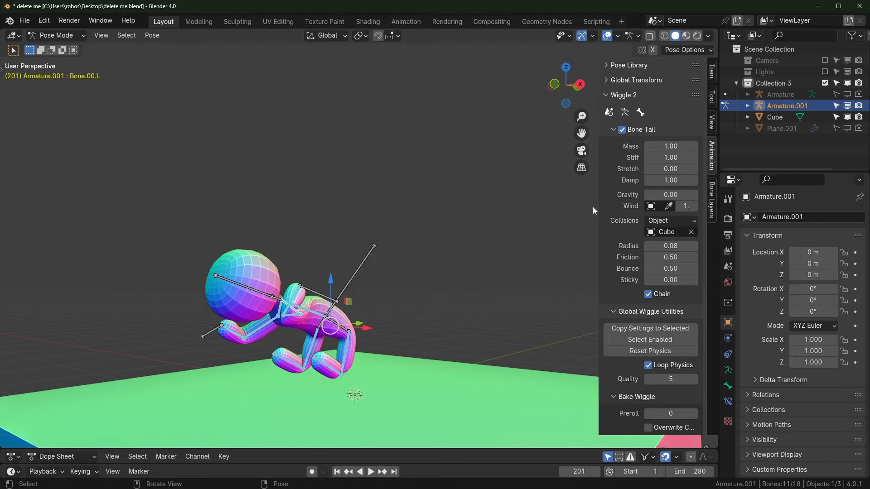
Set the selected bones' gravity to 0.18 and play the animation to test it
left_click_drag(670, 194, 679, 194)
key("space")
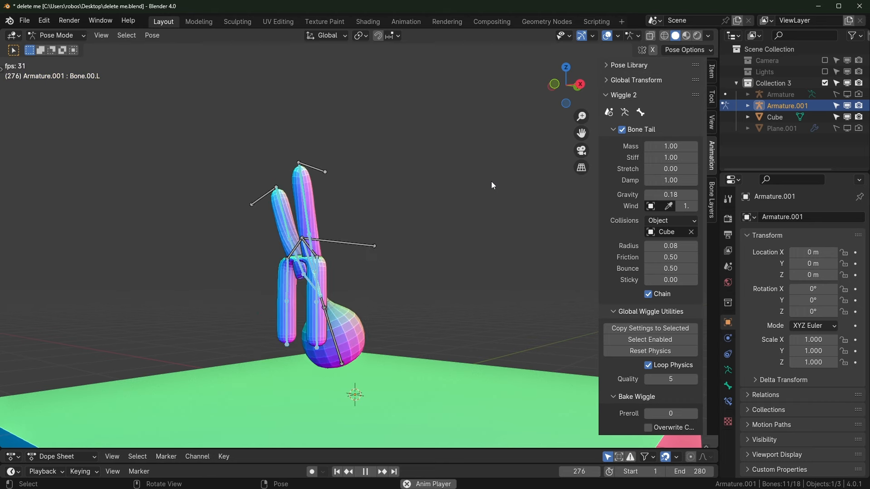
key("space")
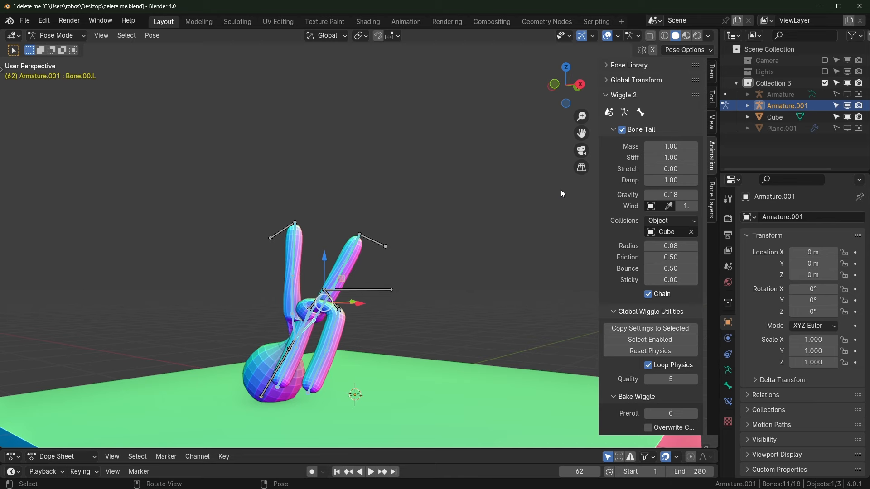
Lower the selected bones' gravity to 0.10 and test the motion from frame 1
left_click_drag(670, 194, 652, 194)
key("shift+Left")
key("space")
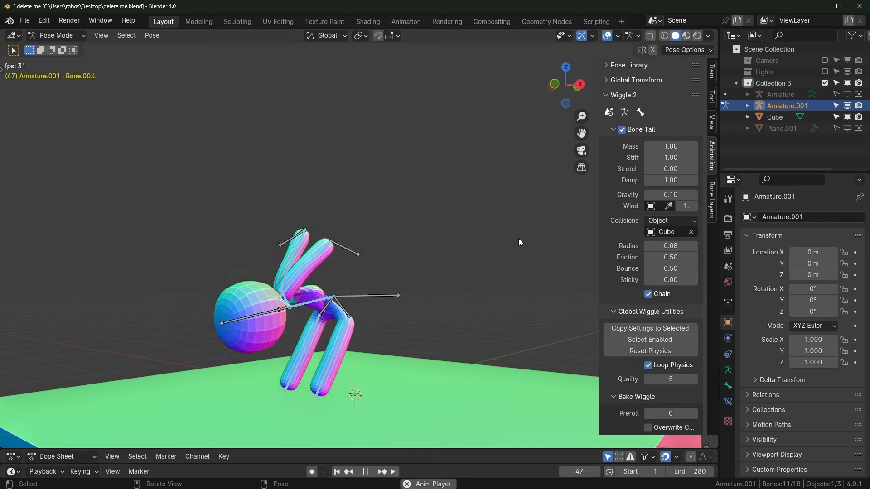
key("space")
Set the selected bones' gravity to 0.01 and play the animation from frame 1
left_click(670, 195)
type("0.01")
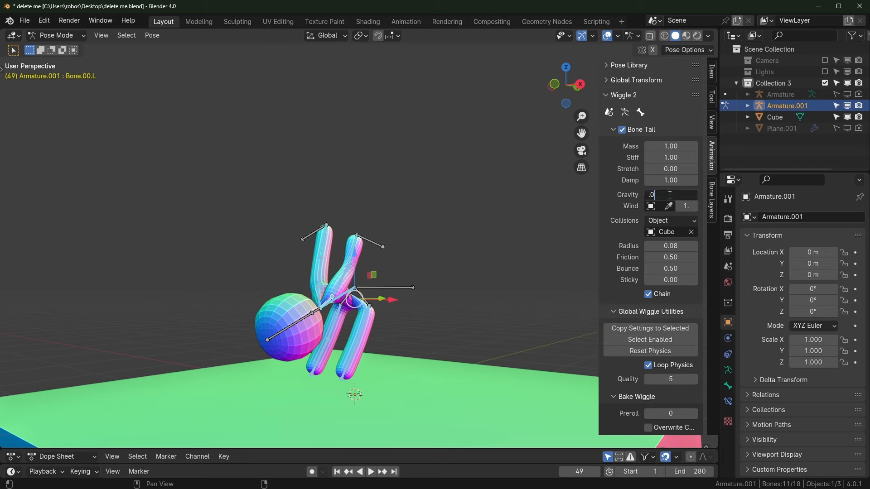
key("Return")
key("shift+Left")
key("space")
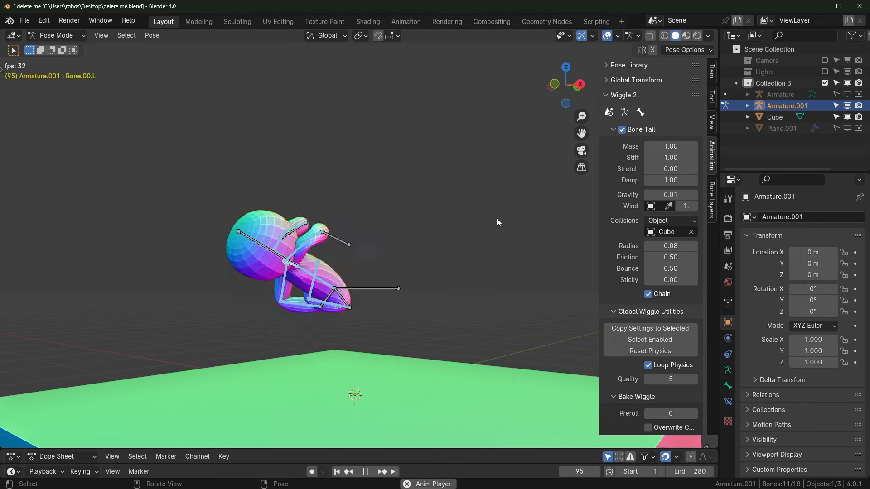
Stop the animation and deselect all of the armature's bones
key("space")
middle_click_drag(496, 218, 505, 238)
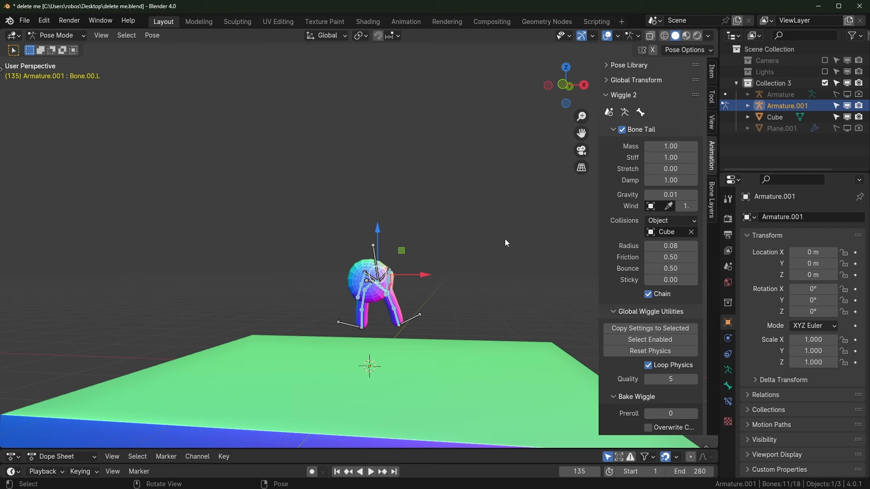
scroll(223, 163, "down", 2)
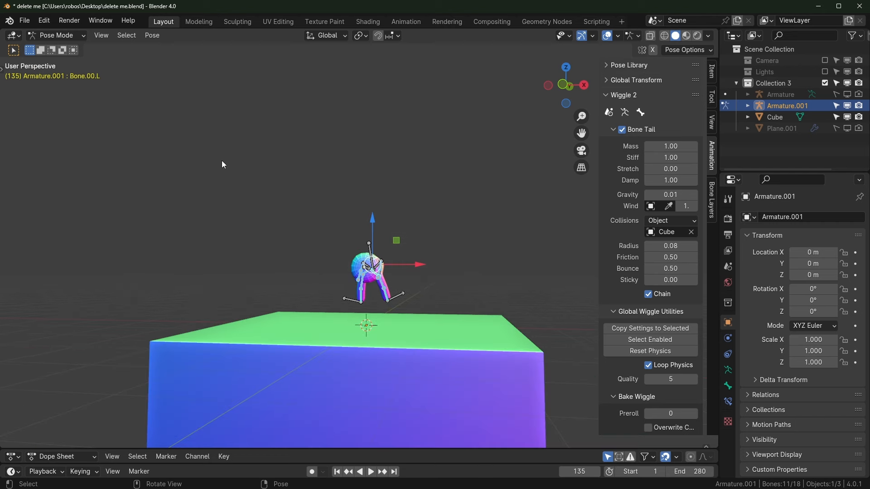
scroll(229, 153, "down", 1)
left_click(122, 111)
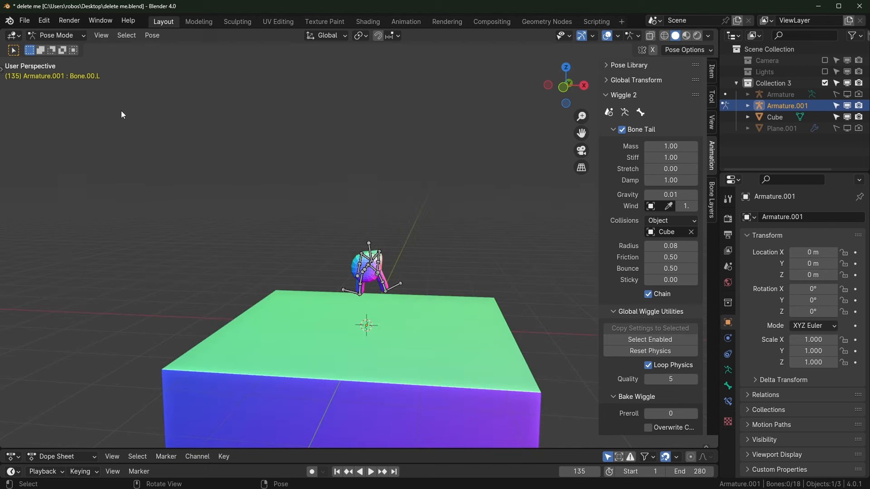
middle_click_drag(436, 191, 336, 196, "shift")
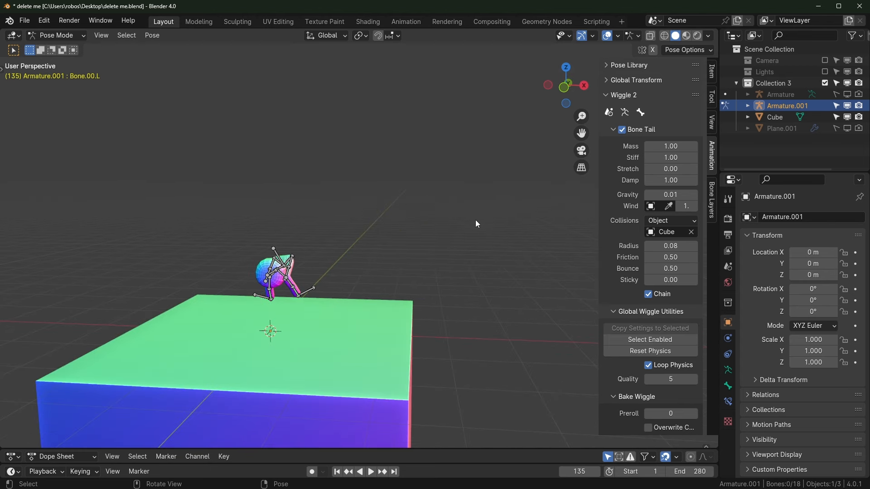
scroll(60, 89, "down", 1)
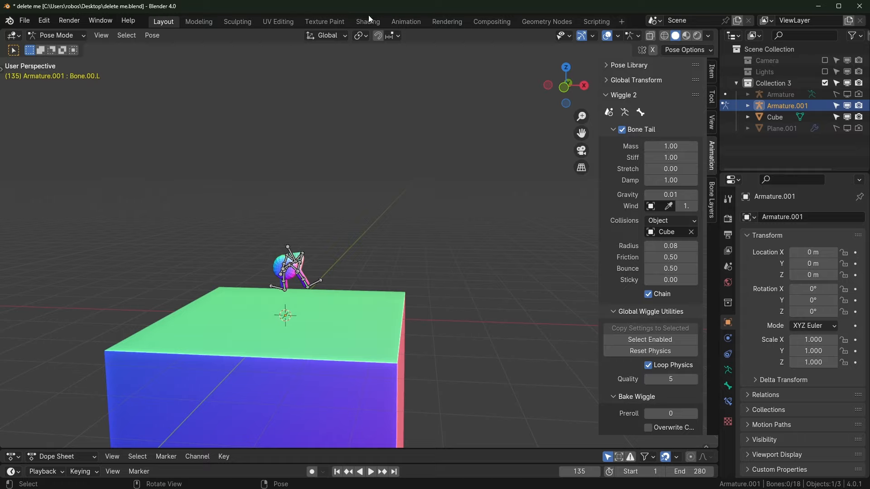
Return the armature to Object Mode and exclude Collection 3 from the view layer
key("ctrl+Tab")
left_click(806, 83)
left_click(736, 83)
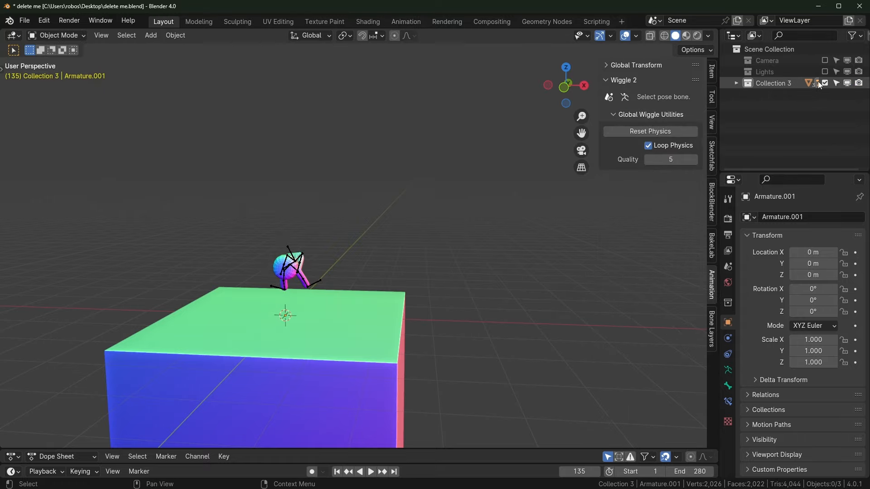
left_click(825, 84)
Split off an Asset Browser area and add the character from the Simple Character Rig library at the world origin
key("shift+a")
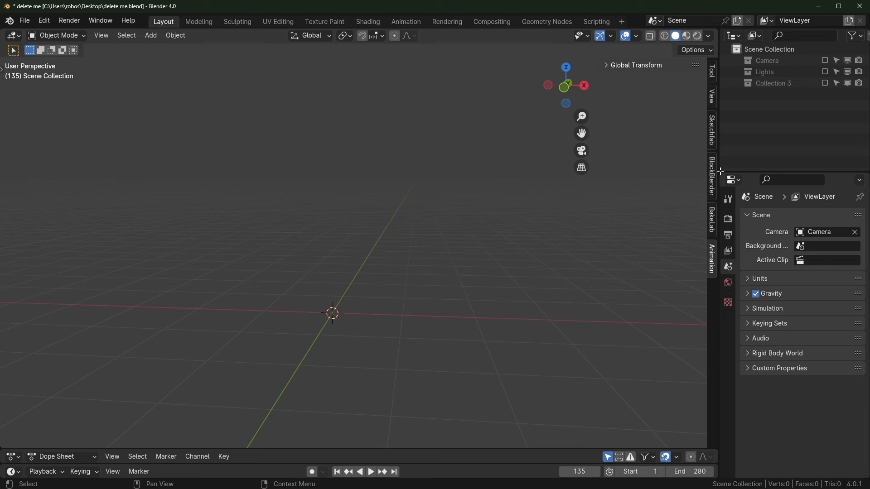
left_click_drag(720, 171, 734, 112)
left_click_drag(742, 173, 742, 220)
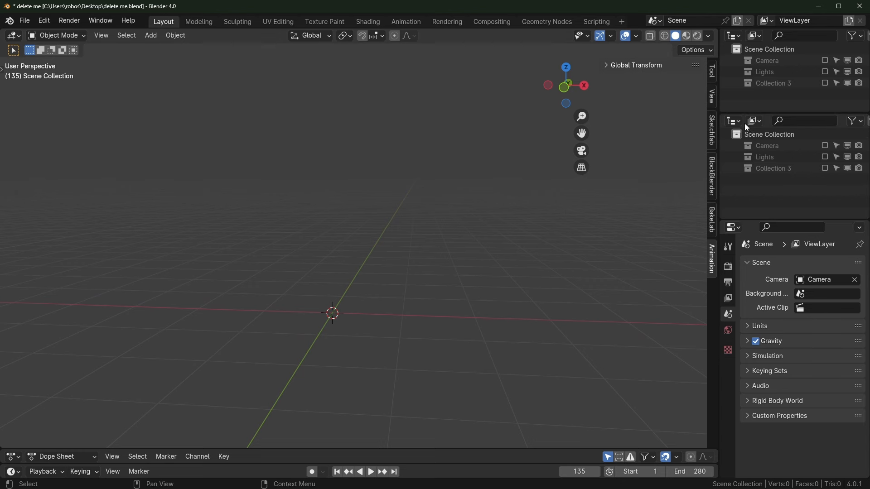
key("shift+F1")
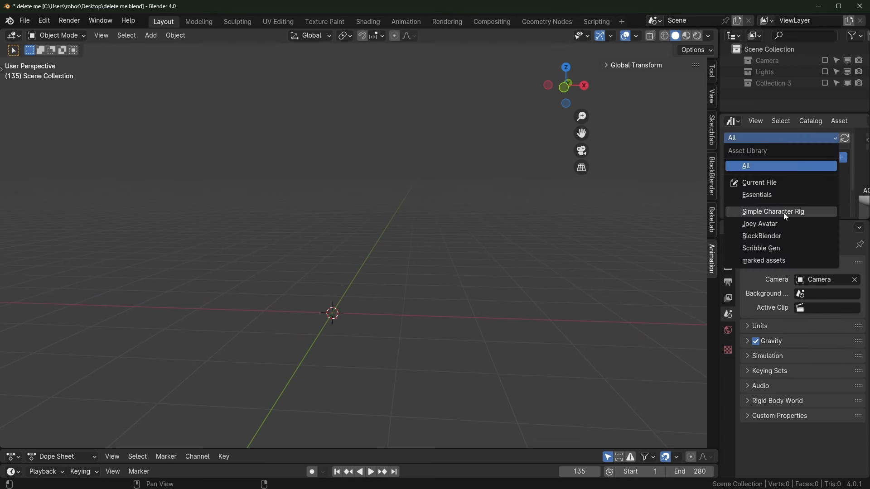
left_click(786, 212)
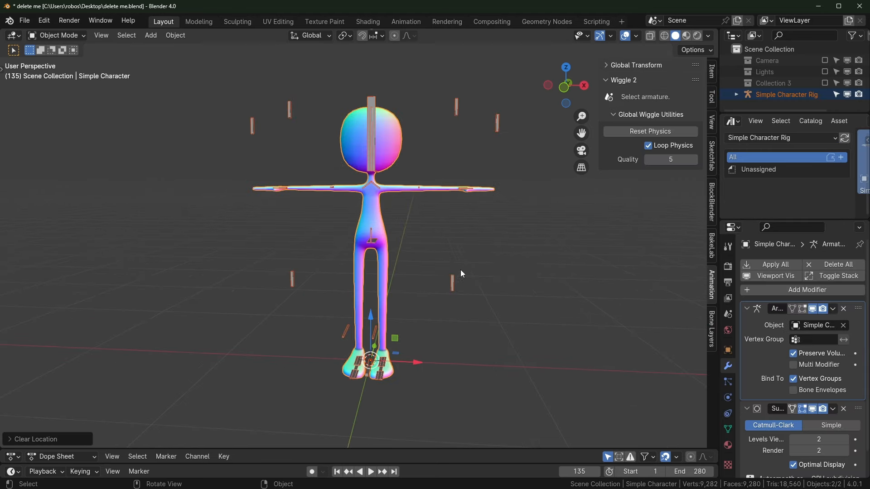
Show the character in Material Preview shading and switch its rig to Pose Mode
left_click(687, 36)
mouse_move(534, 211)
middle_mouse_down("shift")
mouse_move(504, 233)
mouse_move(488, 262)
middle_mouse_up("shift")
scroll(522, 246, "up", 1)
scroll(522, 246, "down", 1)
left_click(506, 259)
scroll(496, 258, "up", 1)
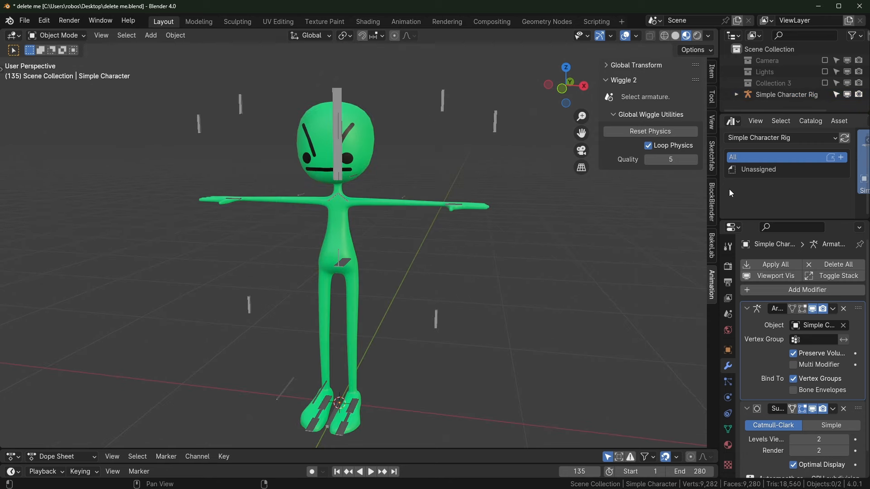
left_click(455, 203)
key("ctrl+Tab")
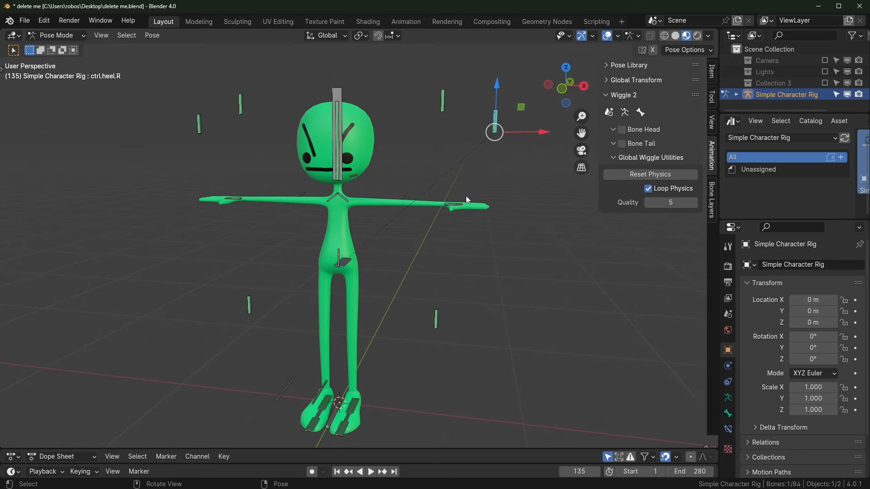
Try moving the left arm's IK bone, ik.arm.L, while the animation plays
scroll(498, 236, "up", 1)
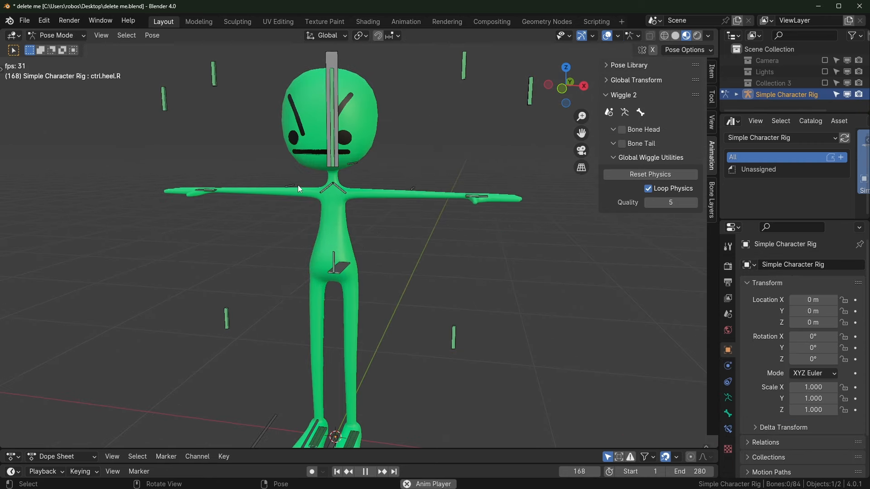
middle_click_drag(446, 219, 450, 241)
scroll(450, 241, "up", 1)
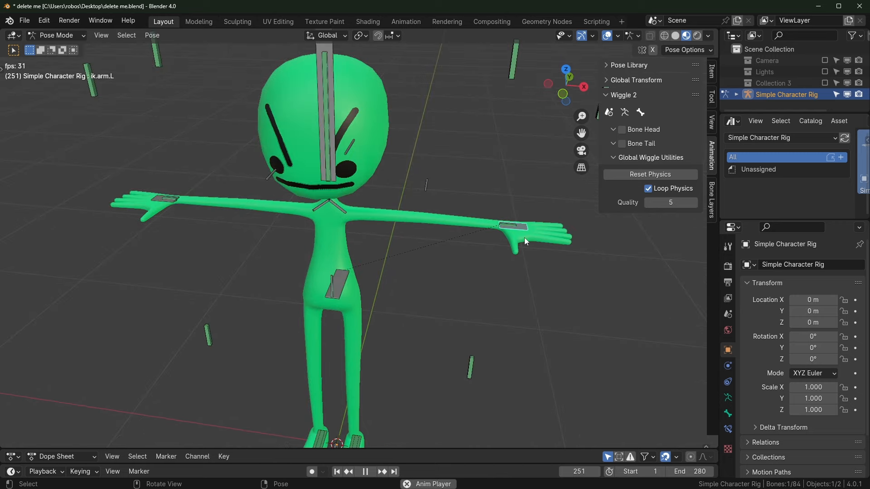
middle_click_drag(523, 257, 517, 225)
scroll(516, 237, "down", 1)
scroll(516, 226, "down", 1)
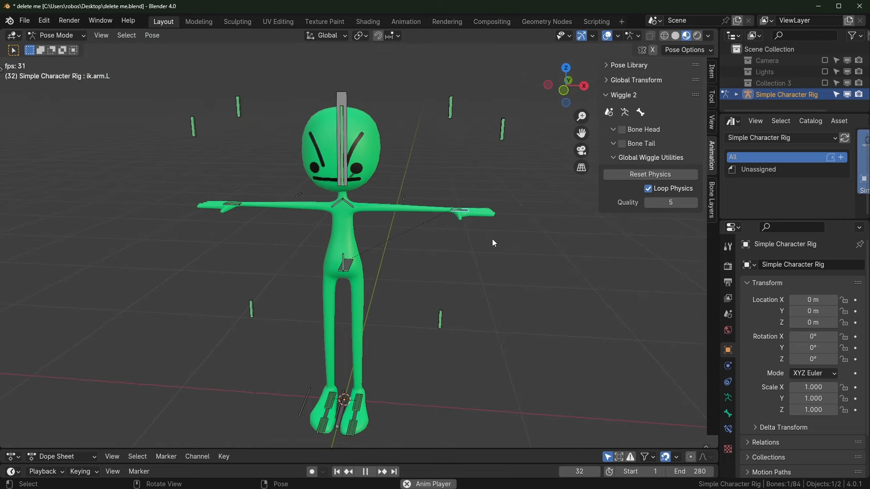
scroll(494, 230, "up", 2)
key("g")
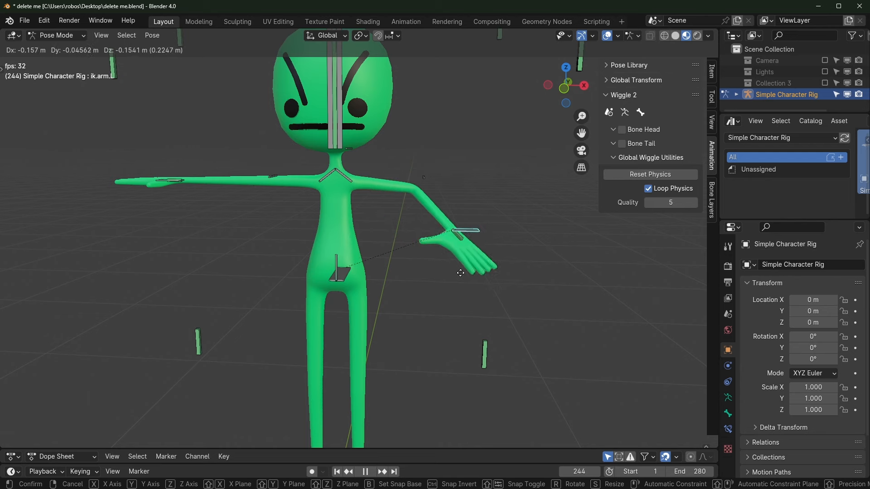
right_click(468, 268)
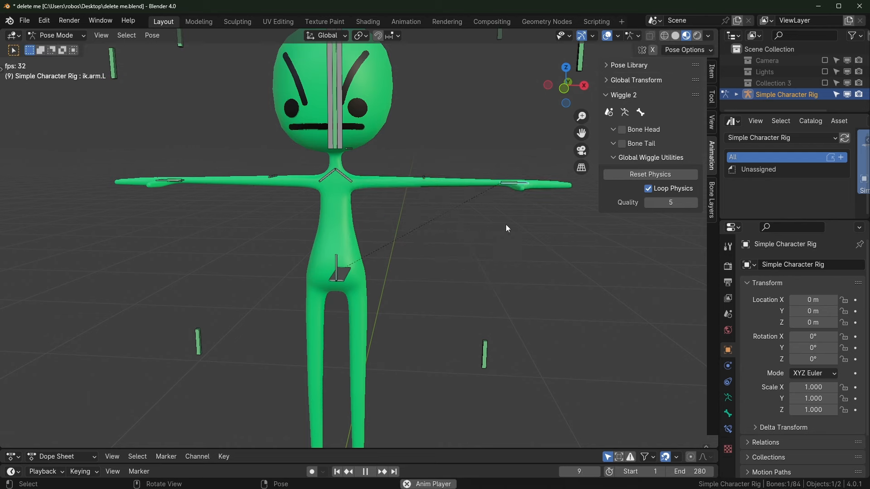
Enable Wiggle 2 Bone Head physics on the left arm's IK bone and select the ctrl.torso bone
left_click(622, 130)
scroll(397, 226, "down", 3)
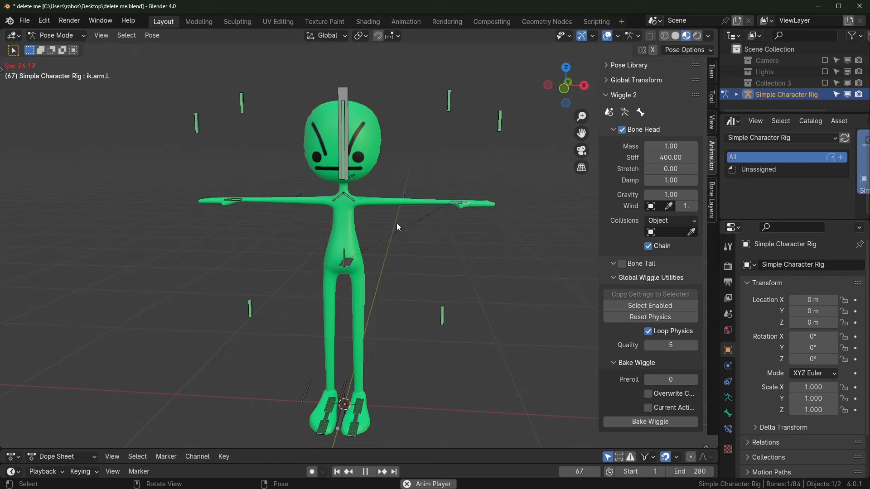
left_click(345, 265)
scroll(482, 222, "up", 3)
key("space")
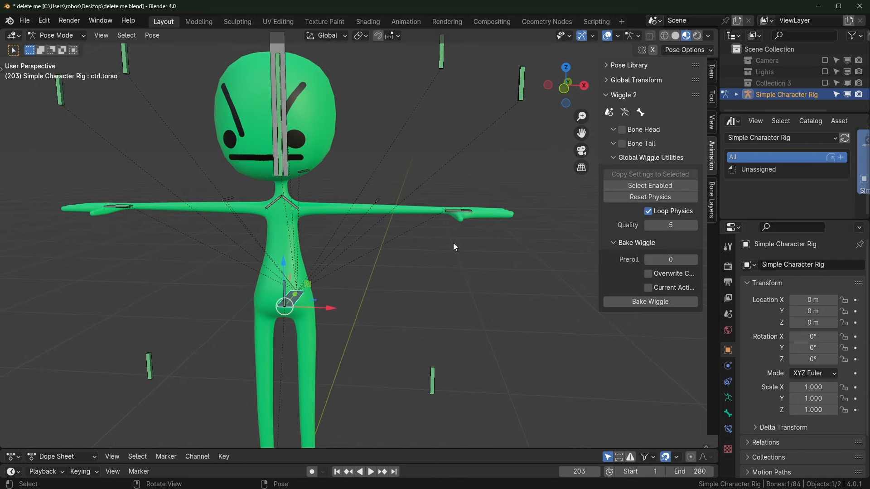
Start a new file and place the Simple Character Rig at the world origin
left_click(30, 20)
mouse_move(47, 33)
left_click(24, 20)
mouse_move(46, 34)
left_click(178, 36)
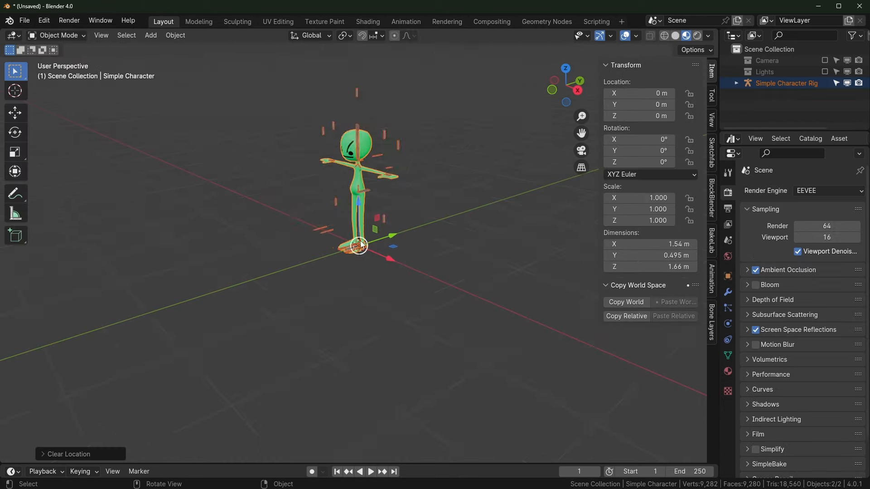
Hide the viewport toolbar and switch the character rig to Pose Mode, facing the character's front
middle_click_drag(418, 213, 418, 247)
scroll(417, 247, "up", 2)
key("t")
key("ctrl+Tab")
key("Escape")
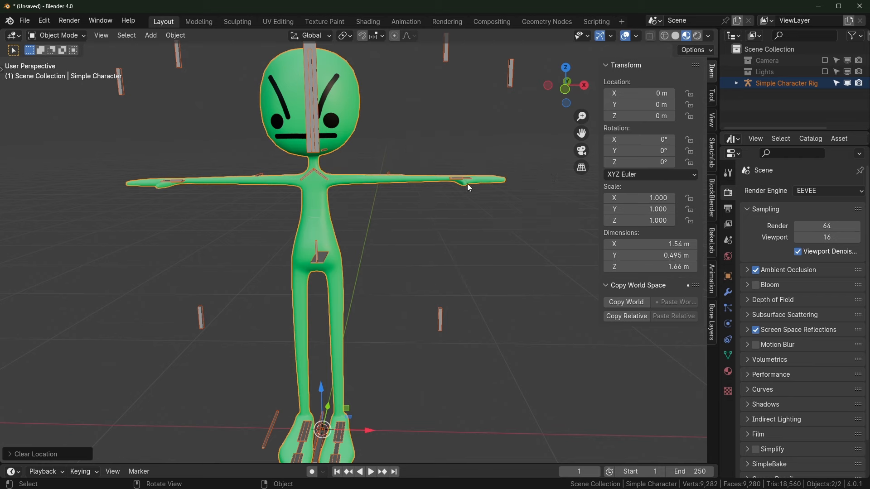
key("ctrl+Tab")
Enable Wiggle 2 Bone Head physics on the left arm's IK bone, ik.arm.L
left_click(510, 77)
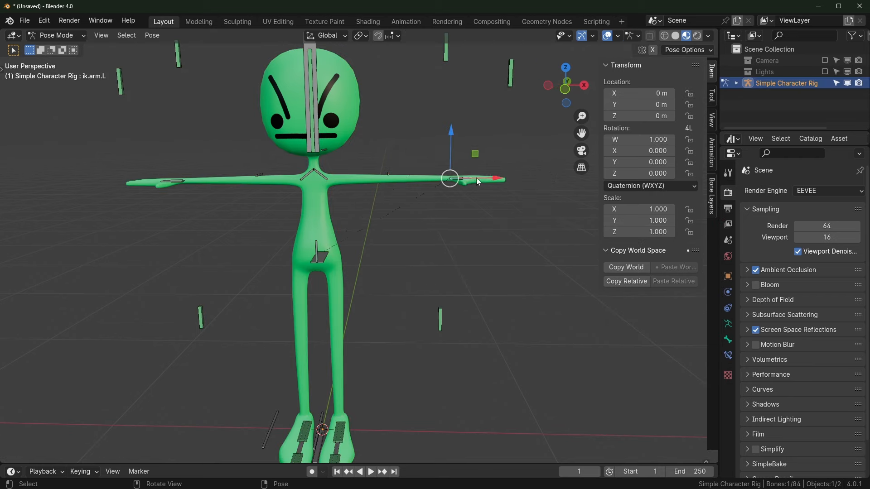
middle_click_drag(477, 181, 544, 177)
left_click(710, 156)
middle_click_drag(468, 232, 507, 213)
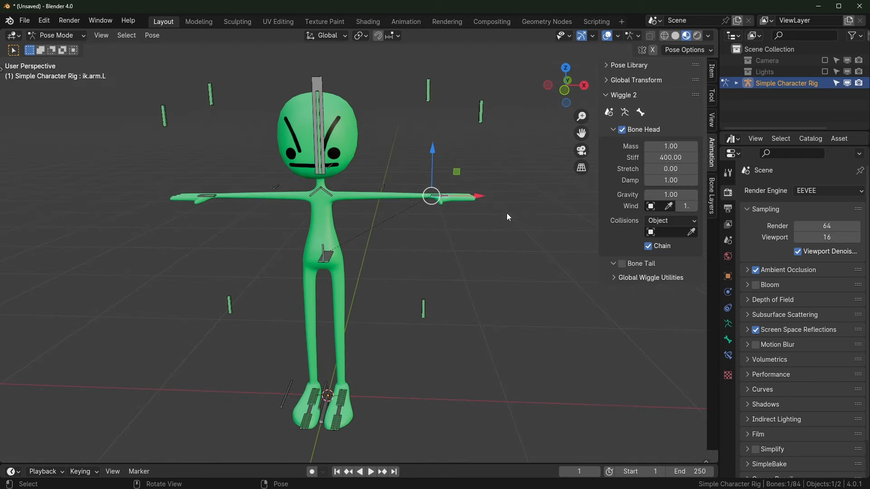
Play the animation and test the left arm's wiggle using the torso control and root bone
scroll(507, 212, "up", 1)
key("space")
scroll(499, 220, "down", 2)
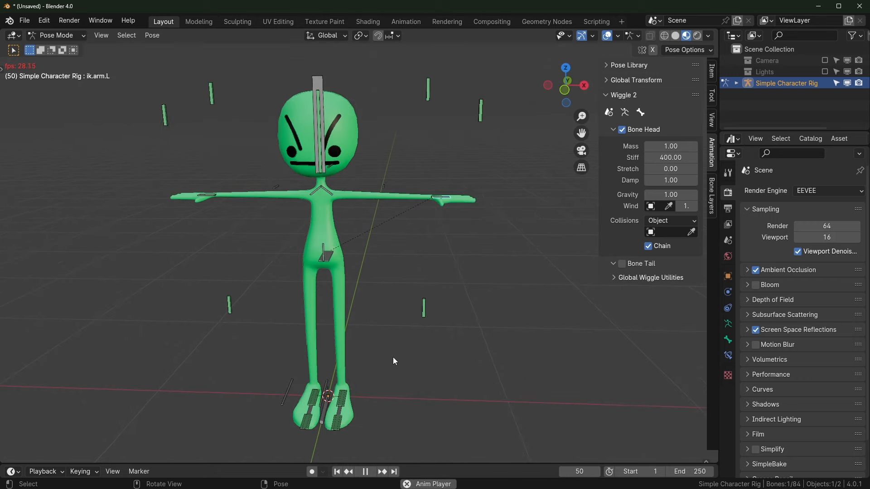
left_click(328, 262)
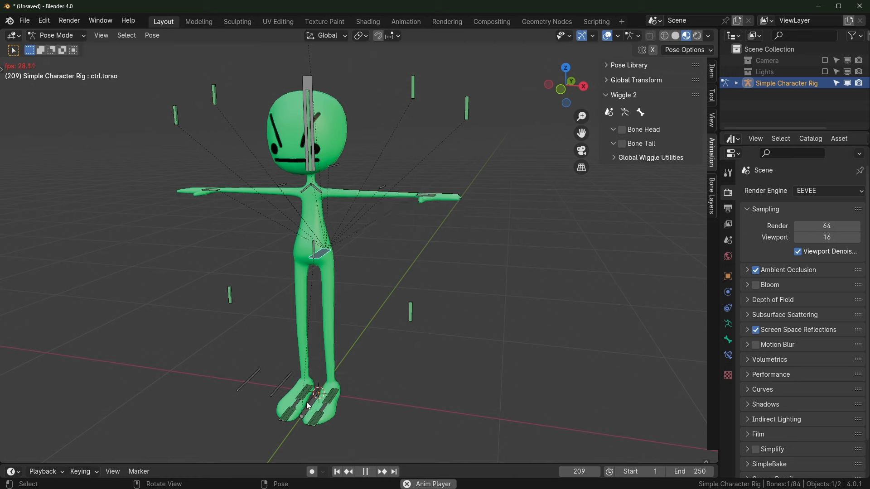
left_click(307, 402)
key("g")
key("Escape")
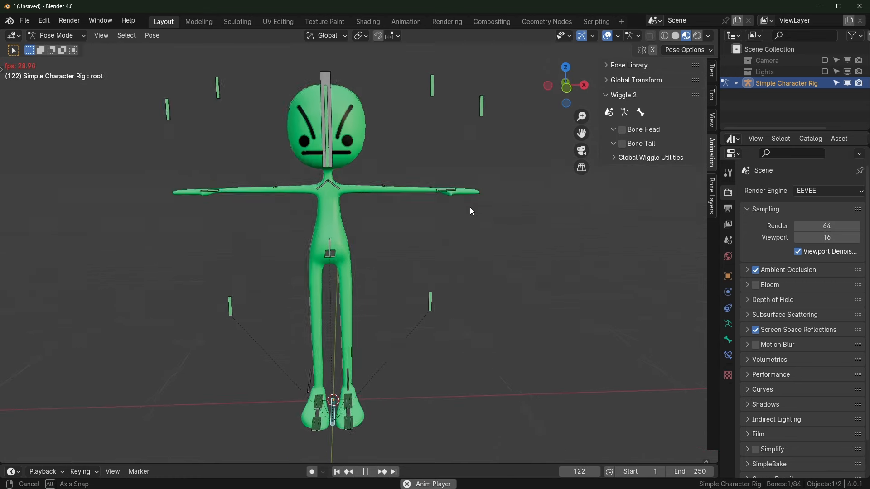
Set the left arm IK bone's Stiff value to 10 and test it by moving the torso during playback
scroll(469, 208, "up", 3)
key("space")
left_click(502, 179)
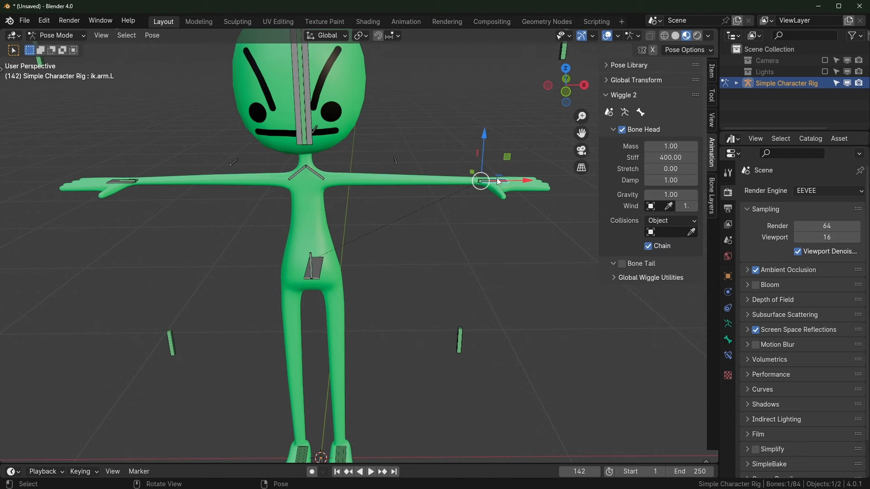
key("space")
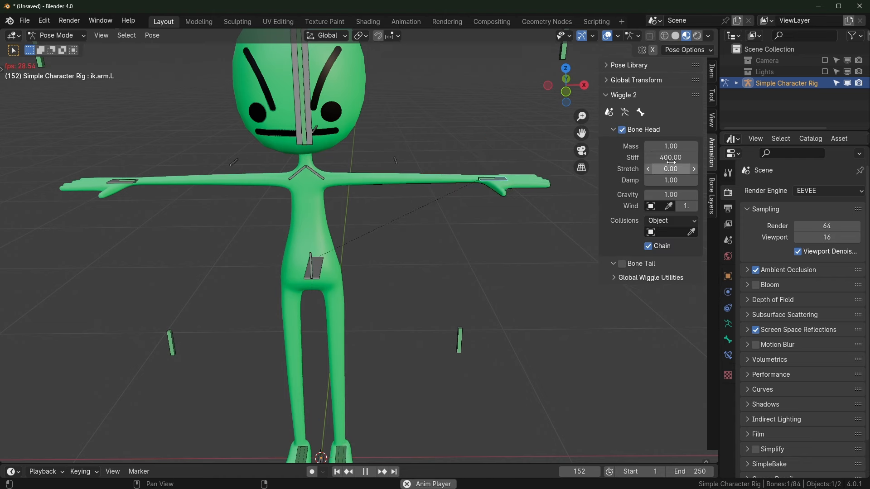
left_click(671, 157)
type("10")
key("Return")
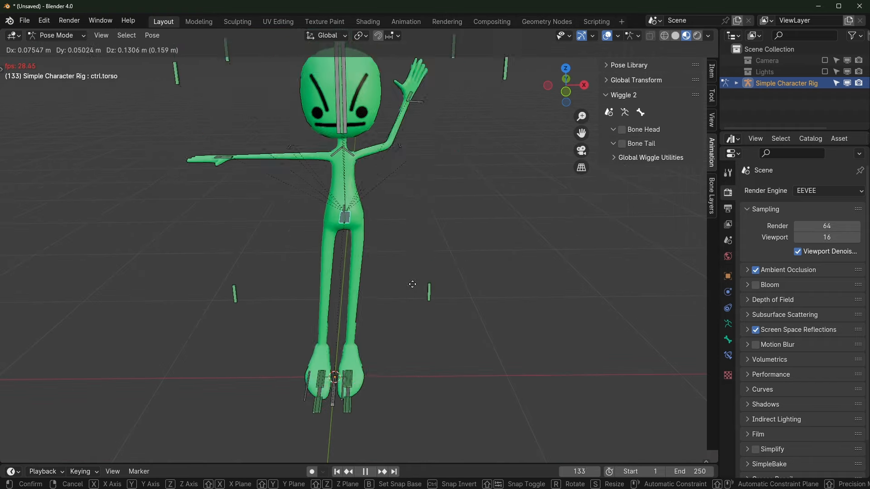
right_click(411, 207)
key("space")
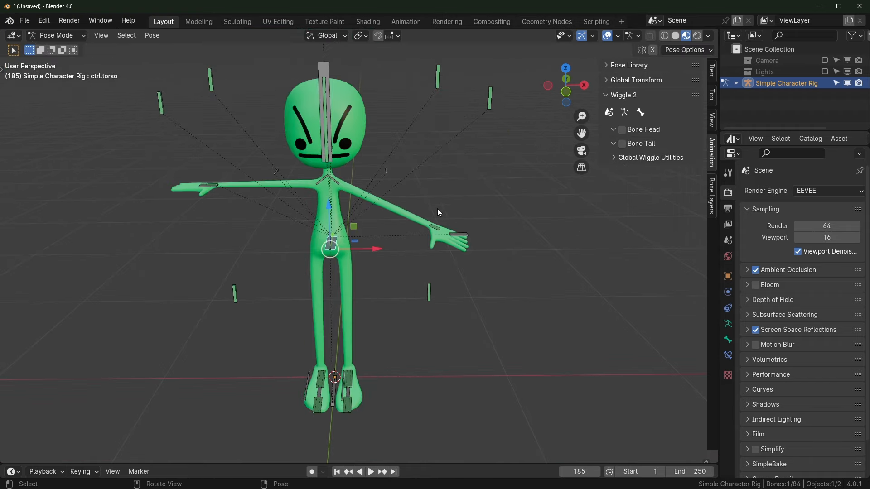
Move the switch.ik.arm.L and switch.ik.arm.R controls down to turn off IK on both arms
middle_click_drag(459, 205, 445, 121)
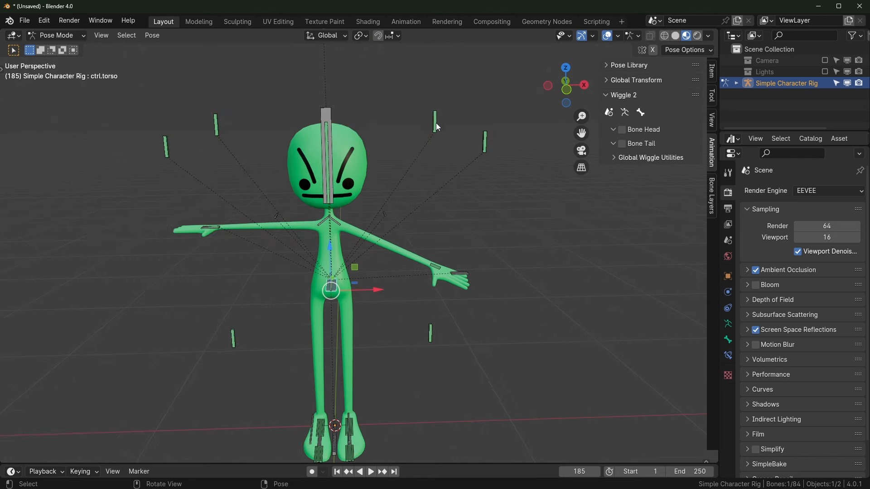
left_click(436, 124)
key("alt+g")
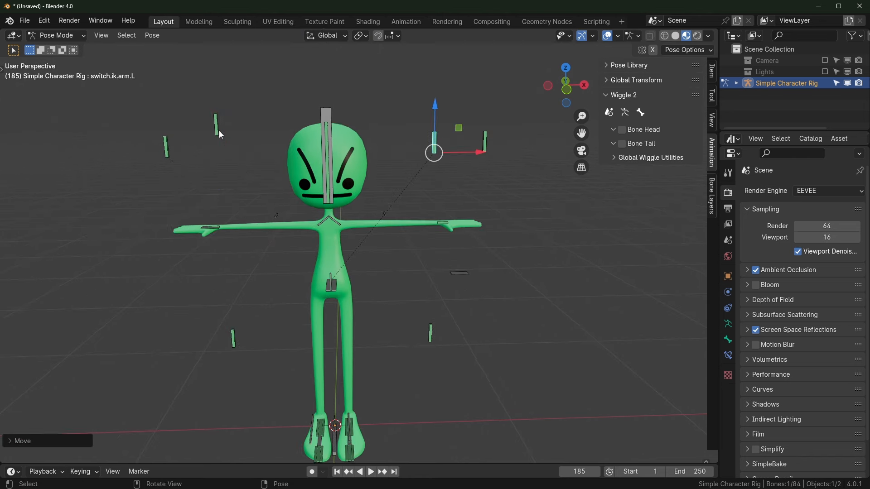
left_click(217, 129)
key("g")
left_click(219, 156)
scroll(420, 249, "up", 1)
middle_click_drag(431, 251, 420, 254)
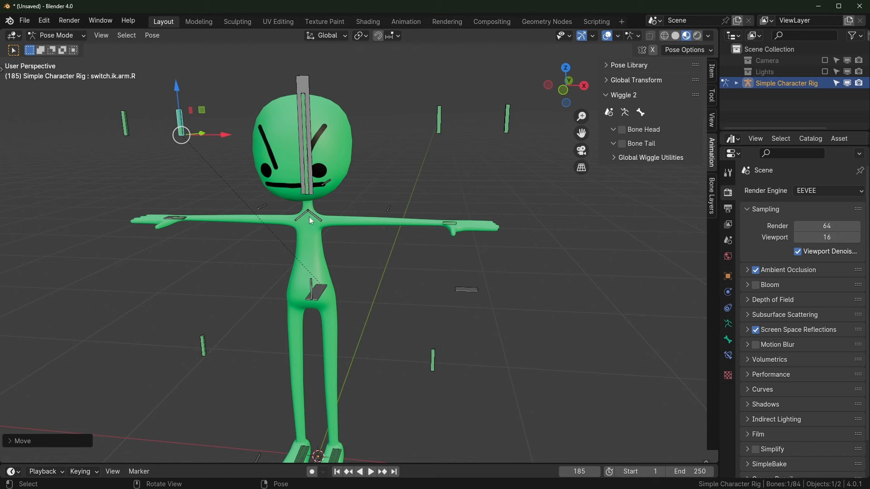
Hide the Layer 2 bone collection and show Layer 1 to expose the rig's deform bones
left_click(729, 322)
left_click(837, 275)
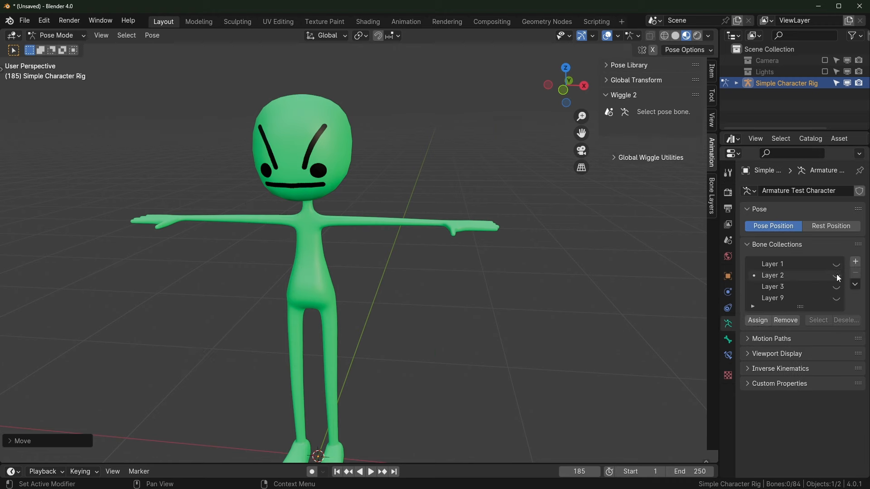
left_click(837, 265)
scroll(412, 256, "up", 1)
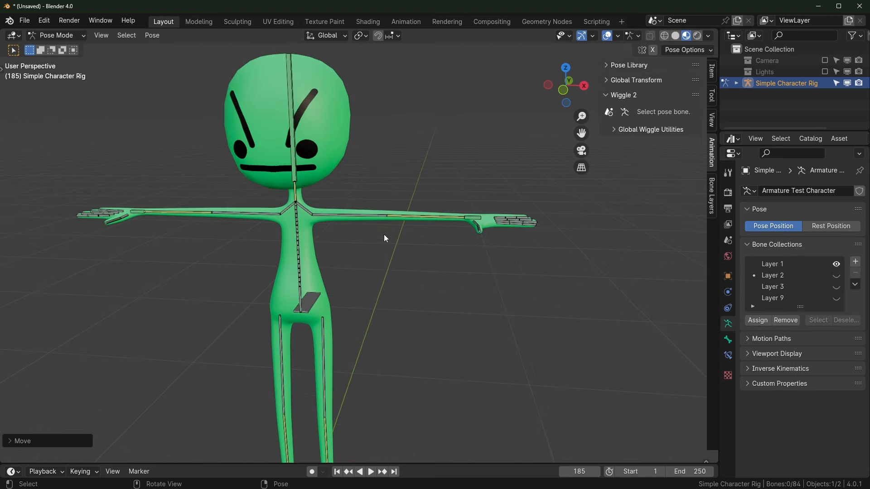
Enable Bone Tail wiggle on the upper arm and forearm bones of both arms and play the animation
left_click_drag(364, 189, 403, 213)
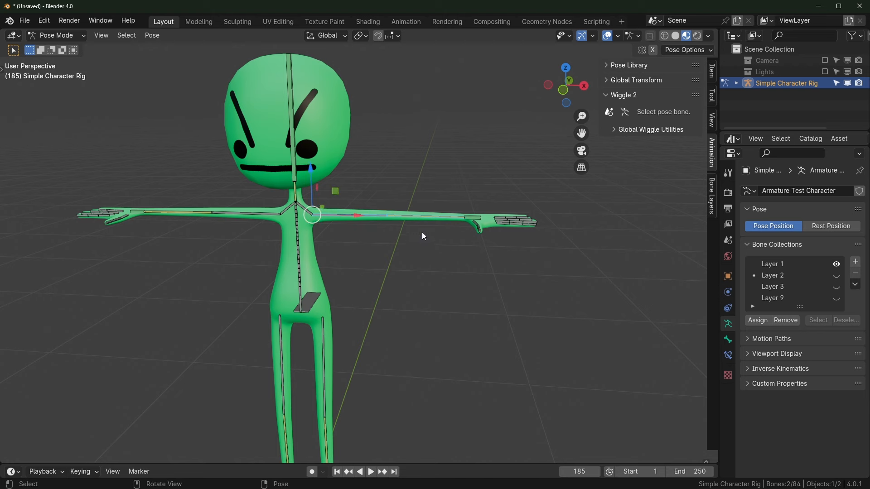
left_click(672, 134)
left_click(381, 216, "shift")
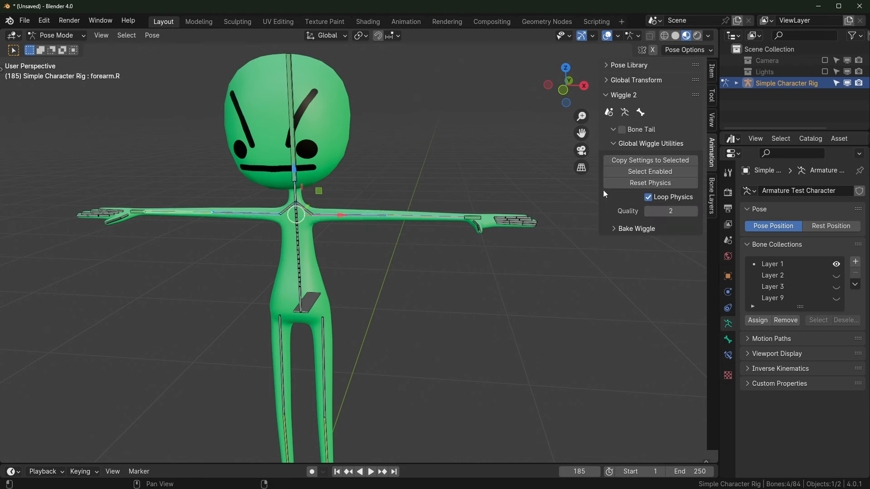
left_click(623, 130)
key("space")
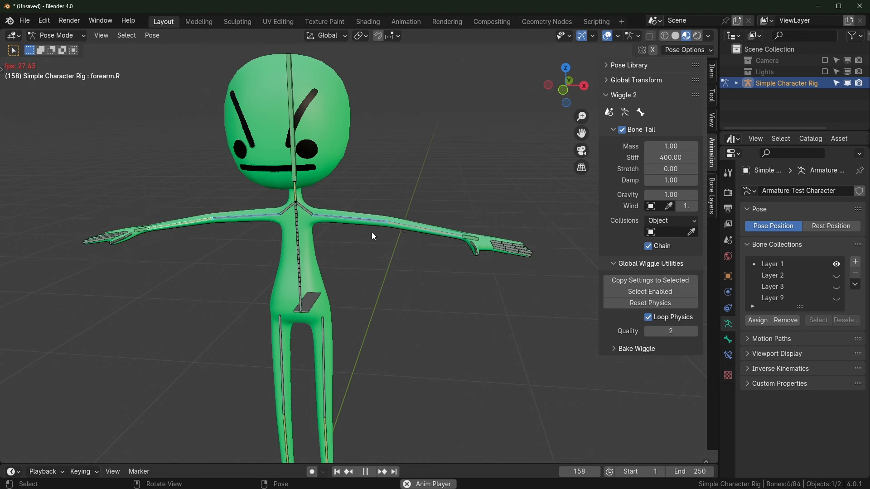
Set the global wiggle Quality to 100 and replay the animation to check how the arms behave
key("space")
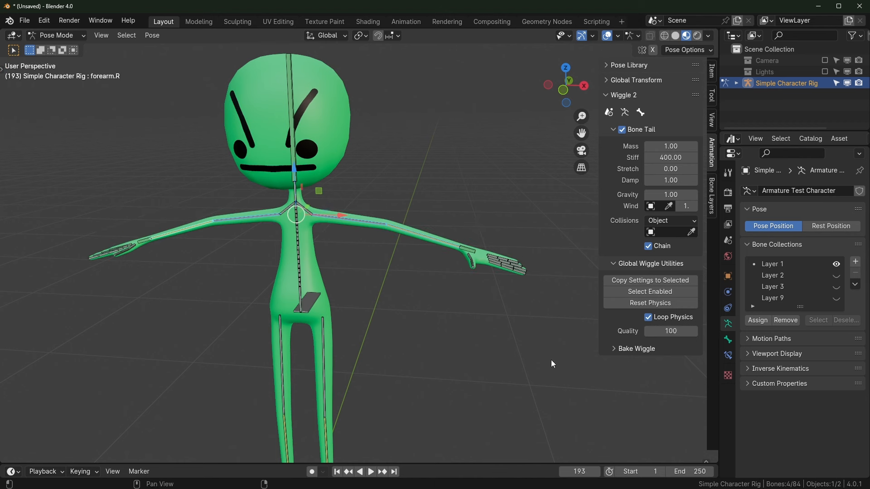
left_click(469, 364)
key("space")
scroll(467, 357, "up", 2)
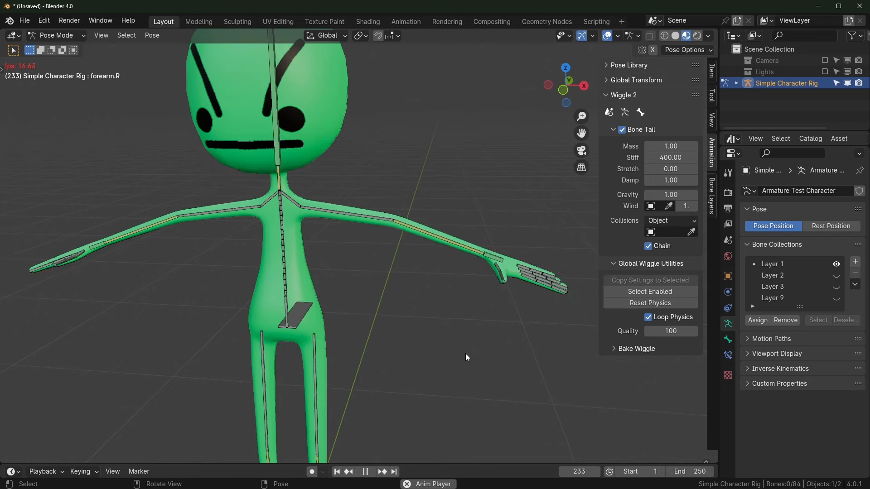
middle_click_drag(466, 354, 465, 332)
scroll(501, 347, "down", 2)
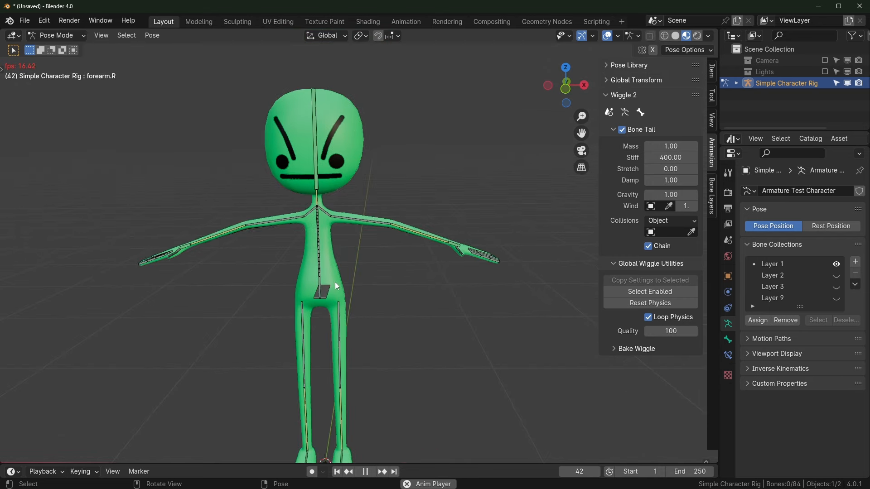
Test the arm wiggle by moving the torso control during playback and set the Quality to 10
left_click(329, 290)
key("g")
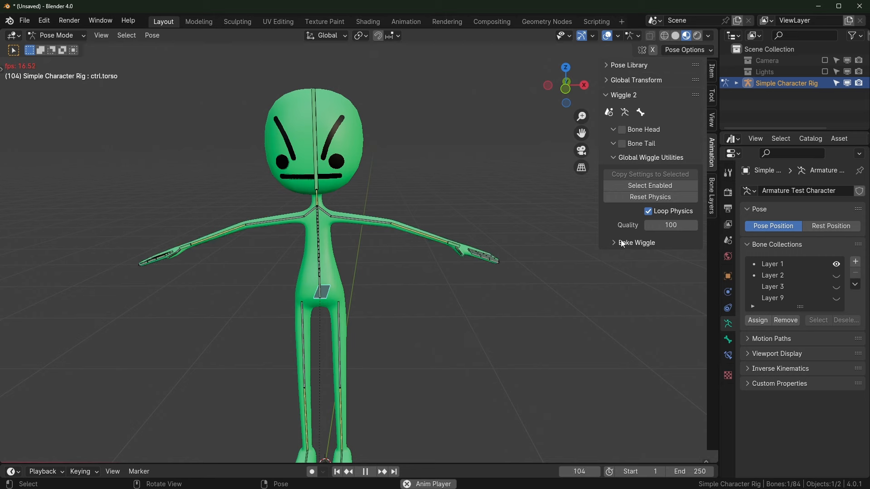
left_click(660, 225)
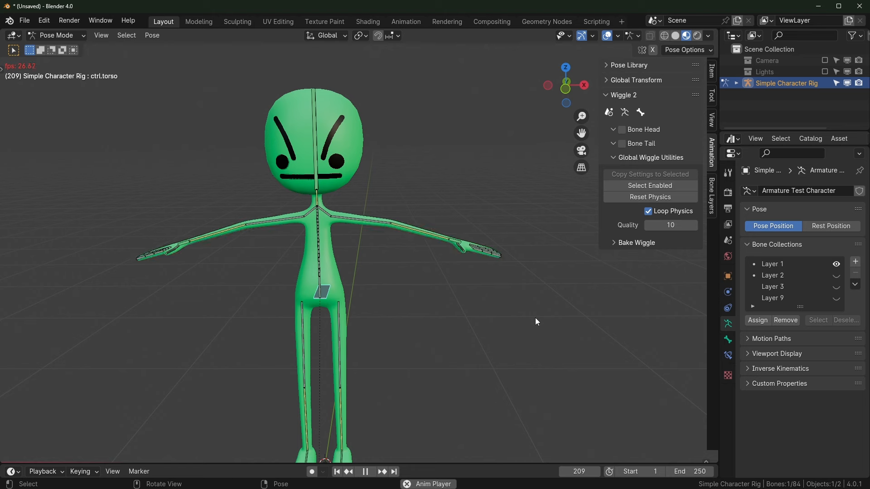
Enable Bone Tail wiggle on the head bone and test it with the torso control during playback
left_click(318, 141)
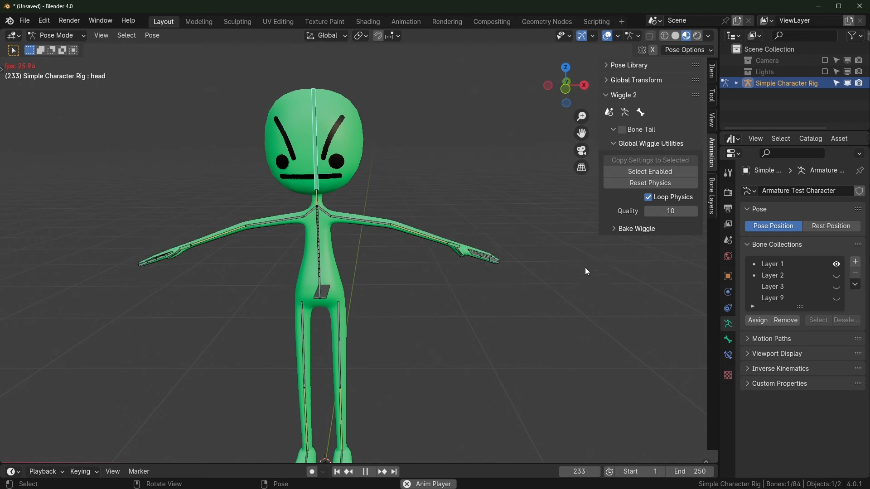
mouse_move(513, 245)
middle_mouse_down()
mouse_move(543, 247)
mouse_move(507, 249)
middle_mouse_up()
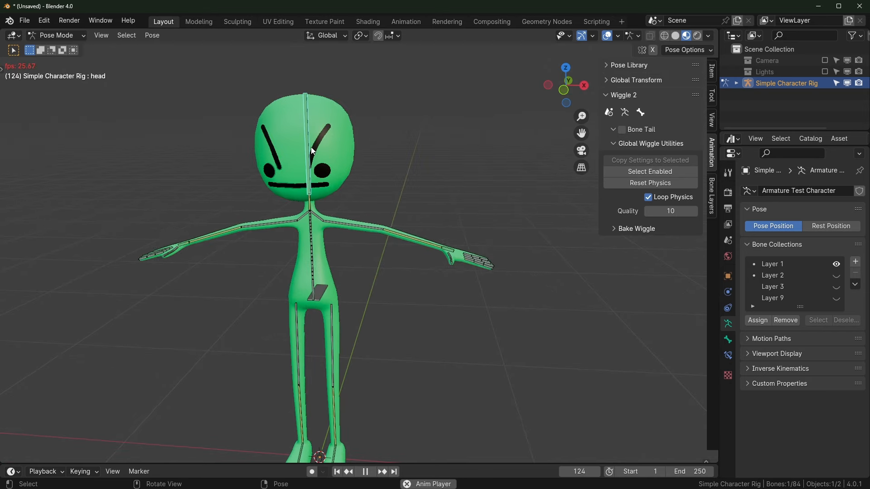
left_click(623, 130)
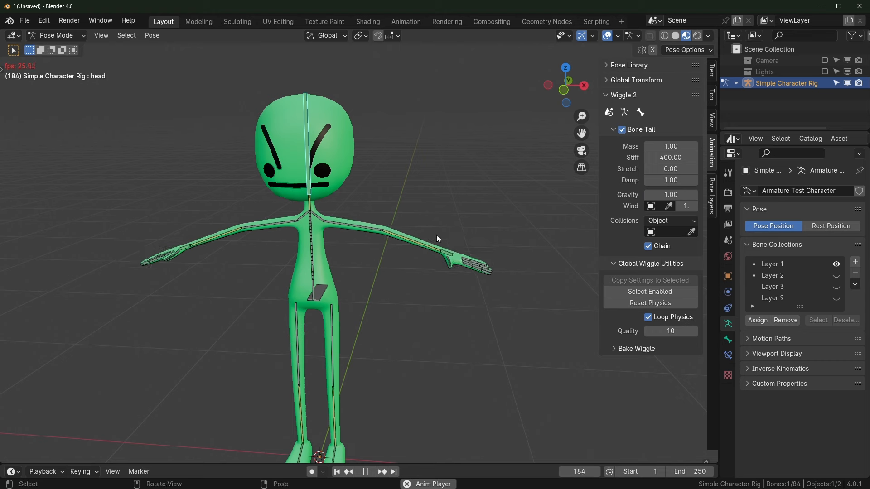
middle_click_drag(436, 234, 419, 224)
left_click(339, 290)
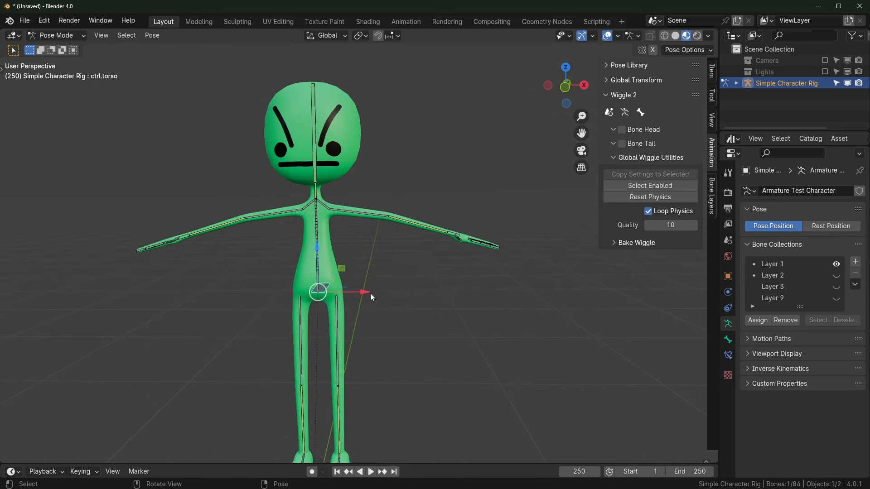
key("space")
scroll(358, 158, "down", 1)
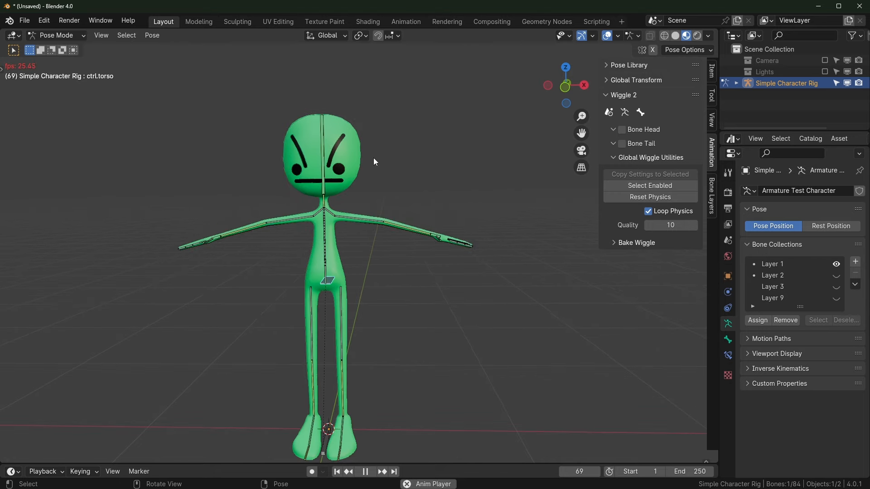
Show the Layer 2 bone collection and move the switch.ik.rot.spine control to turn off the spine's IK
left_click(836, 276)
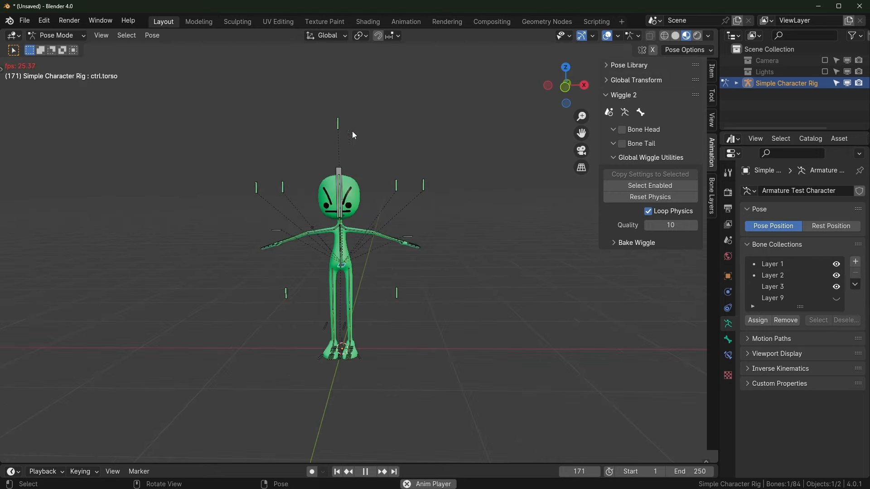
left_click(332, 101)
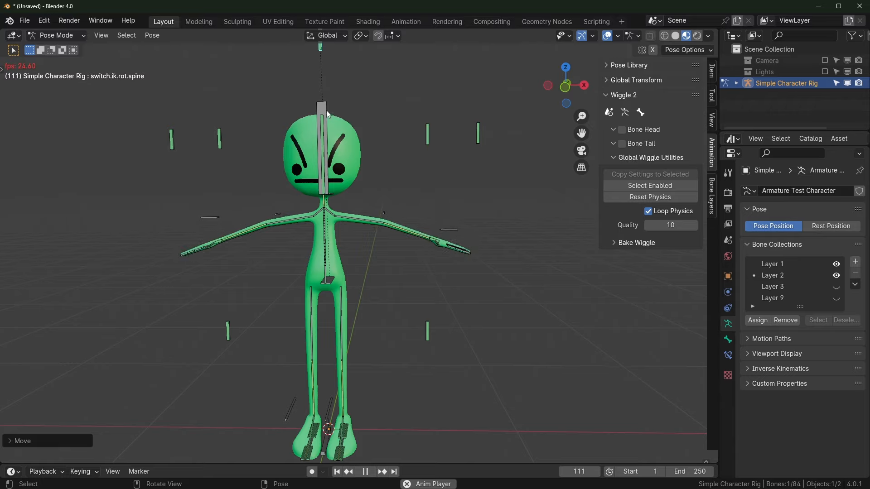
Test the head and arm wiggle by moving the ctrl.torso bone during playback, then cancel the move
left_click(332, 278)
left_click(332, 277)
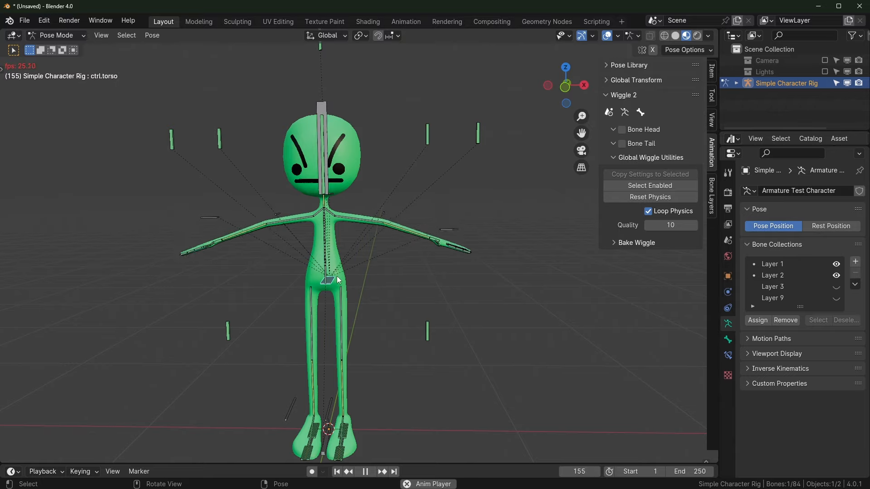
key("g")
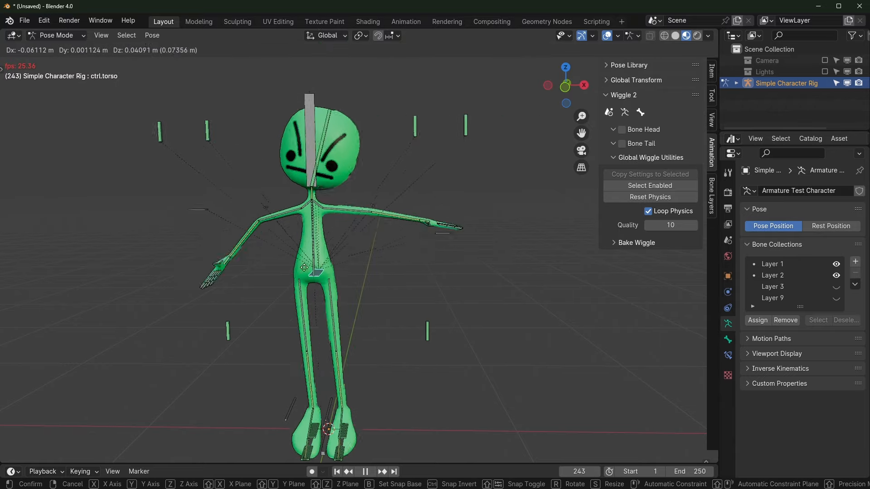
right_click(338, 267)
scroll(318, 222, "up", 3)
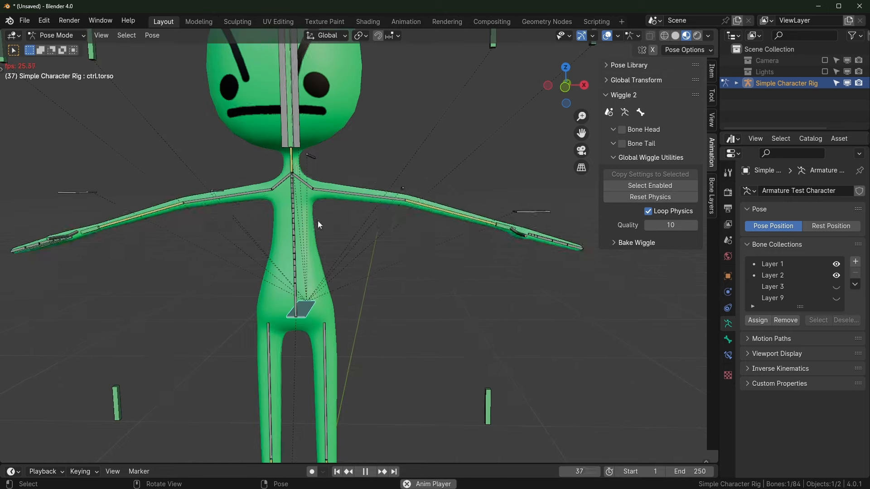
Disable the IK bone constraint on the neck bone
left_click(292, 159)
left_click(728, 356)
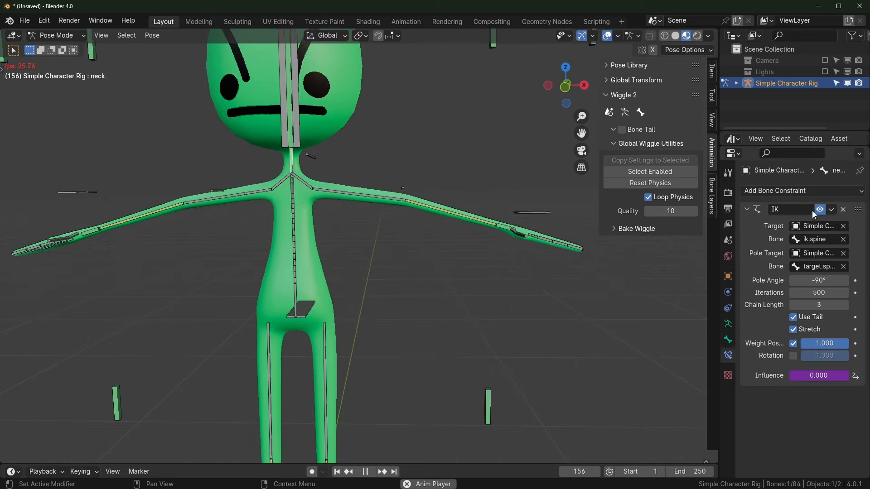
scroll(313, 211, "down", 3)
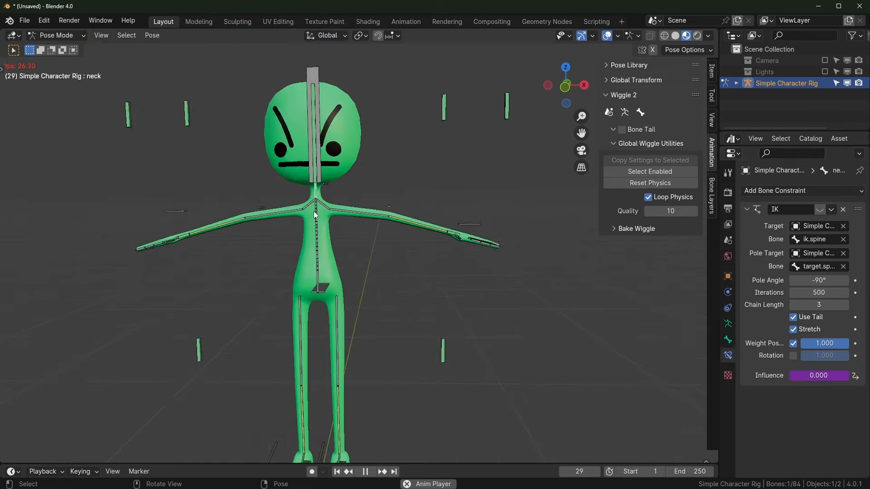
Enable Bone Tail wiggle on the two upper spine bones
left_click(319, 273)
left_click_drag(305, 257, 322, 216)
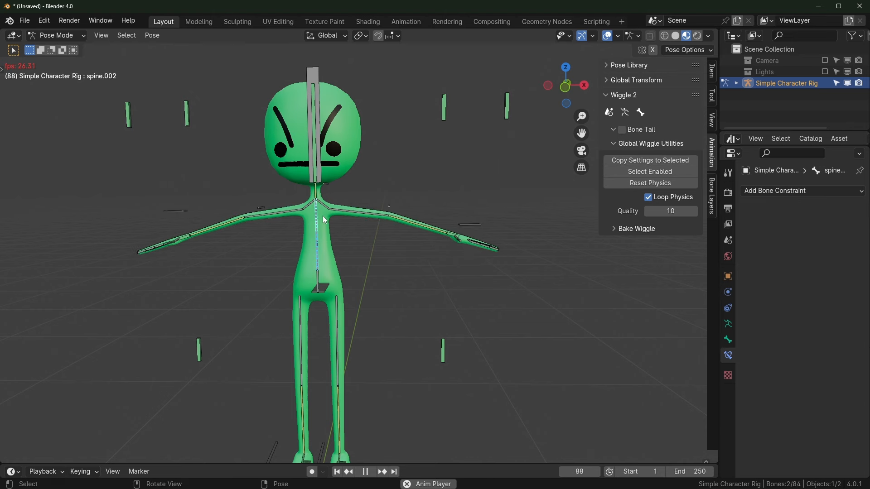
left_click(623, 130)
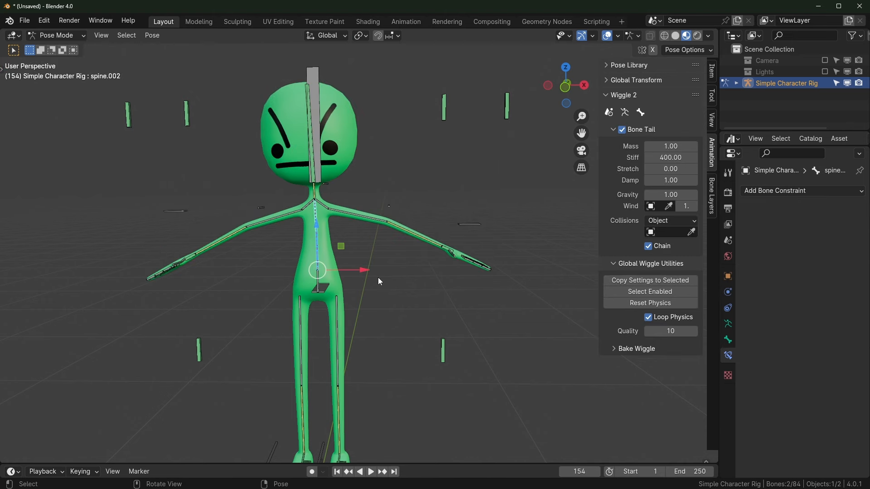
Test the full-body wiggle by moving the ctrl.torso bone during playback, then stop the animation and deselect all bones
left_click(335, 291)
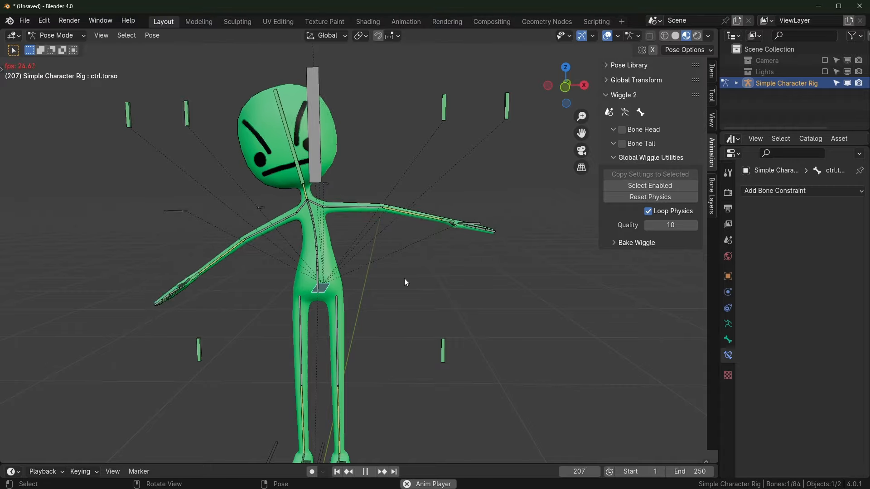
key("g")
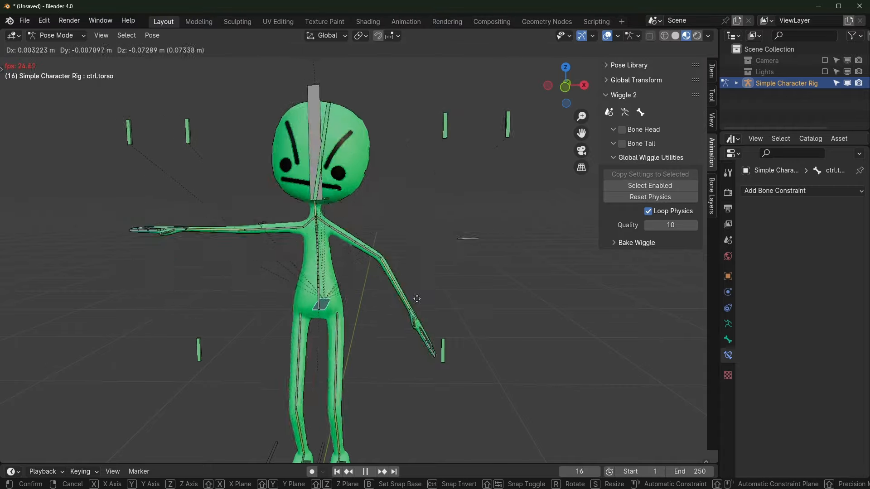
left_click(441, 286)
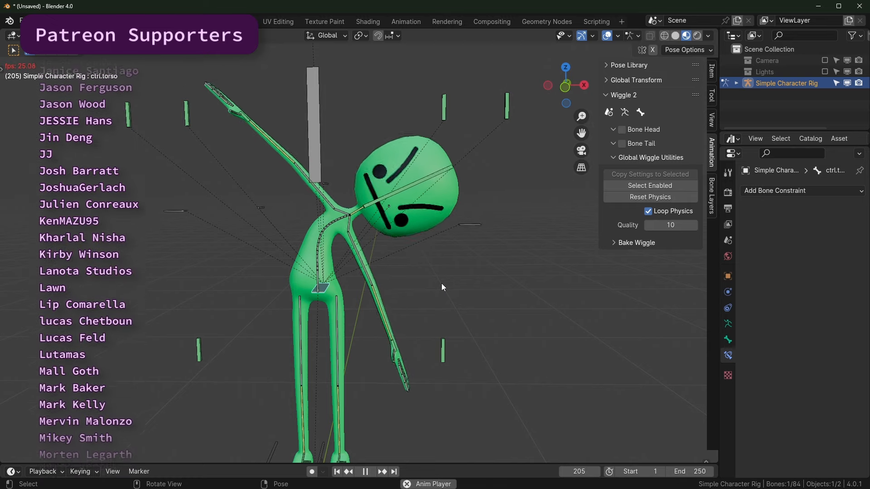
key("space")
left_click(451, 274)
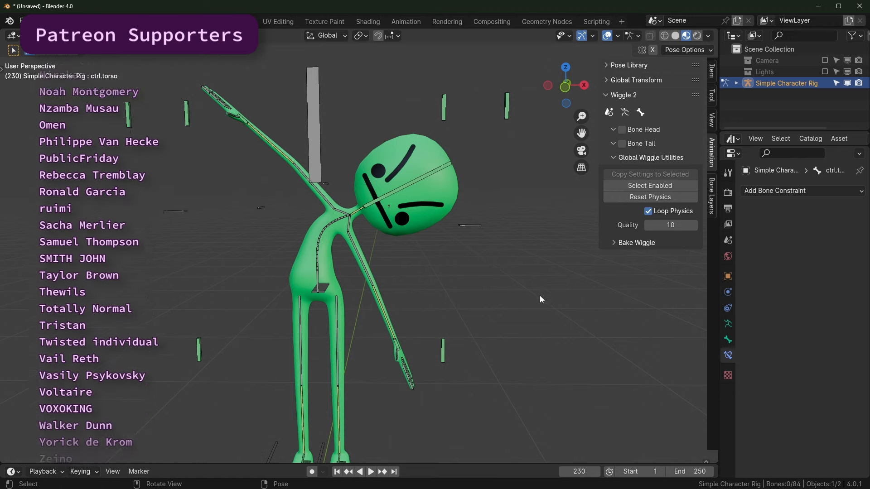
scroll(517, 323, "down", 2)
scroll(518, 323, "up", 1)
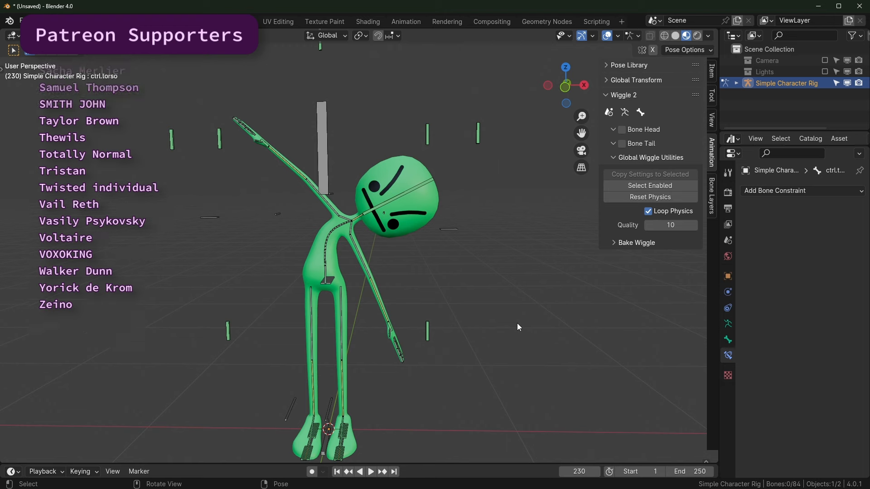